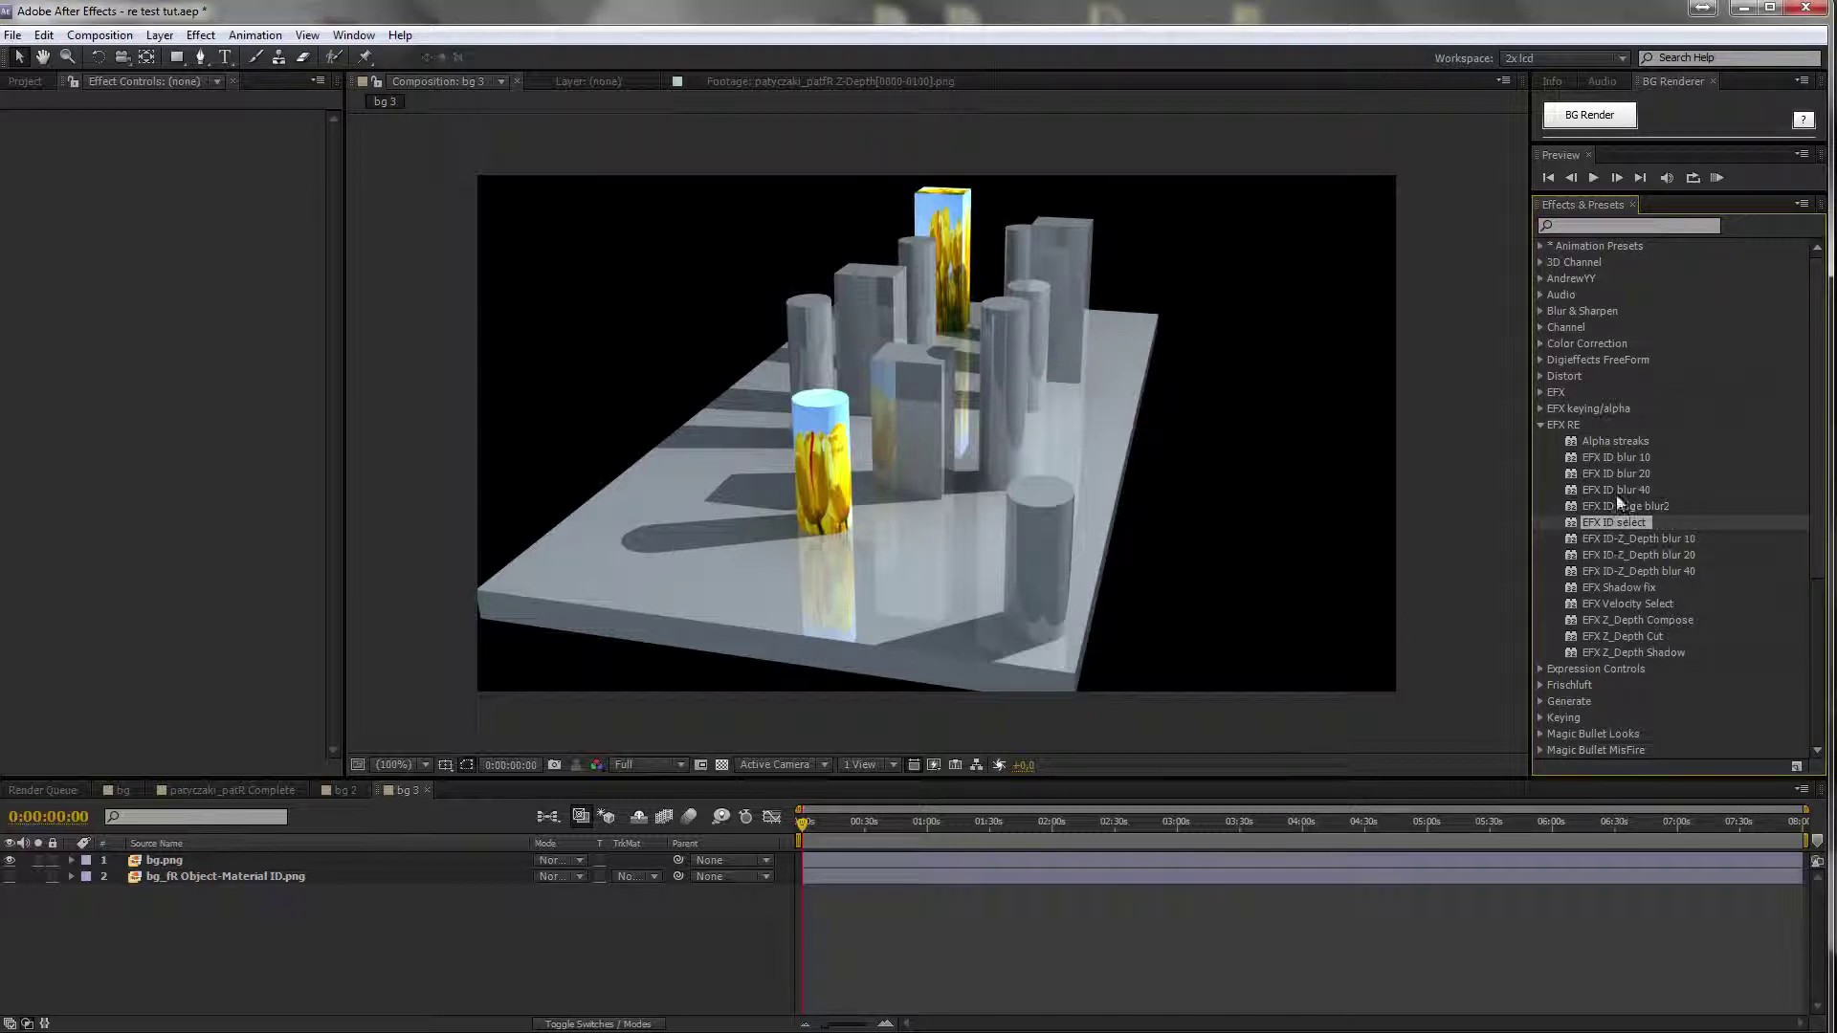
# - Examine the bg_fR Object-Material ID.png pass with bg.png hidden, and restore the display of the bg.png layer
pyautogui.click(1616, 441)
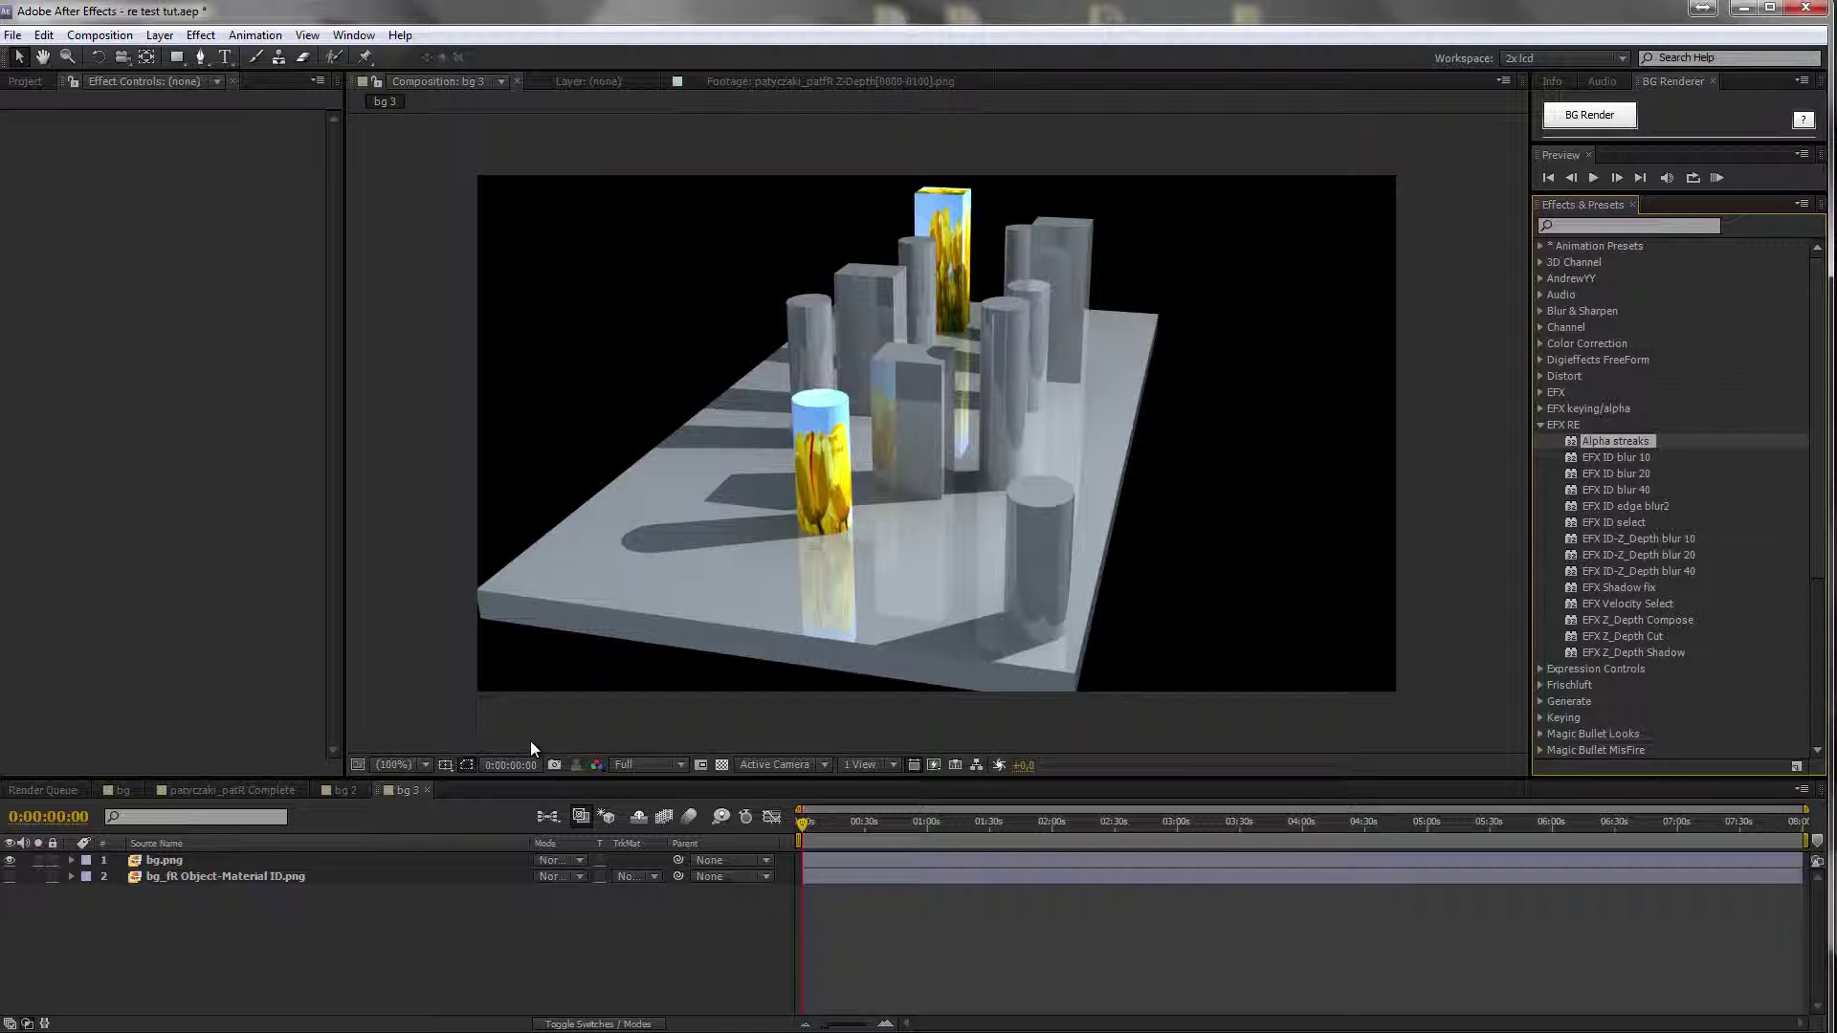
pyautogui.click(230, 861)
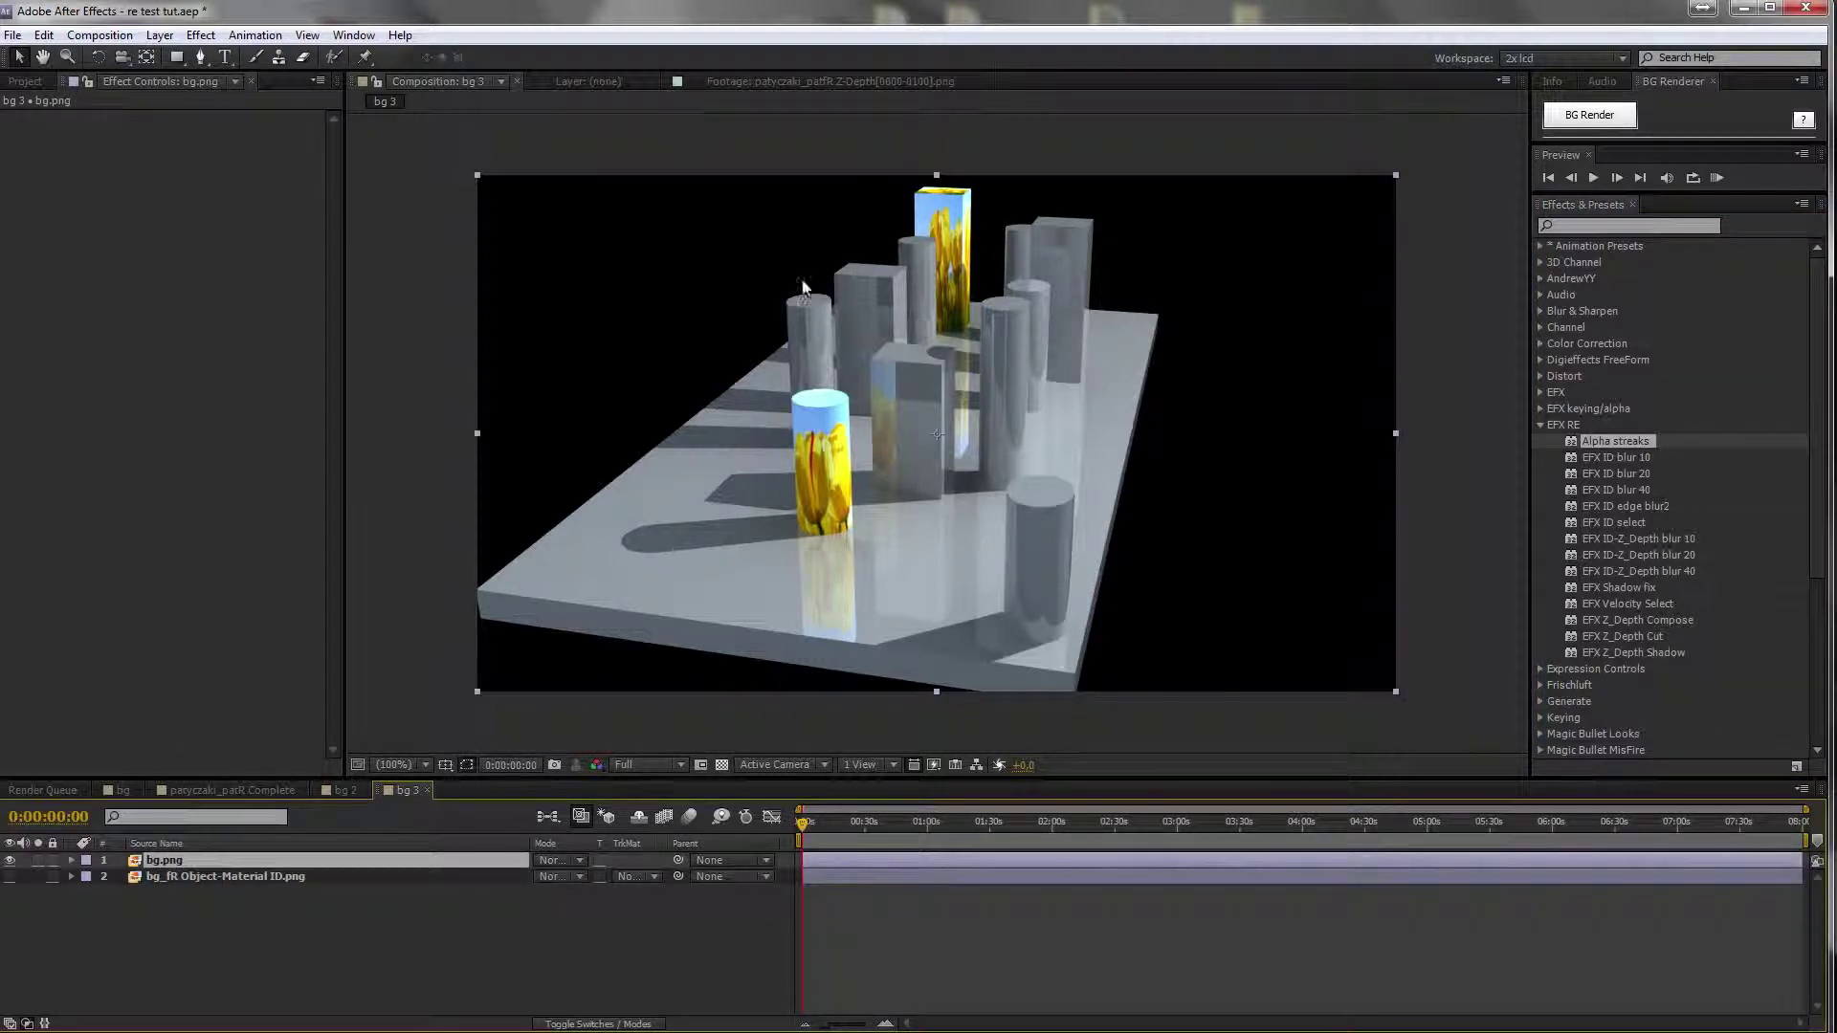
pyautogui.keyDown('alt'); pyautogui.click(9, 877); pyautogui.keyUp('alt')
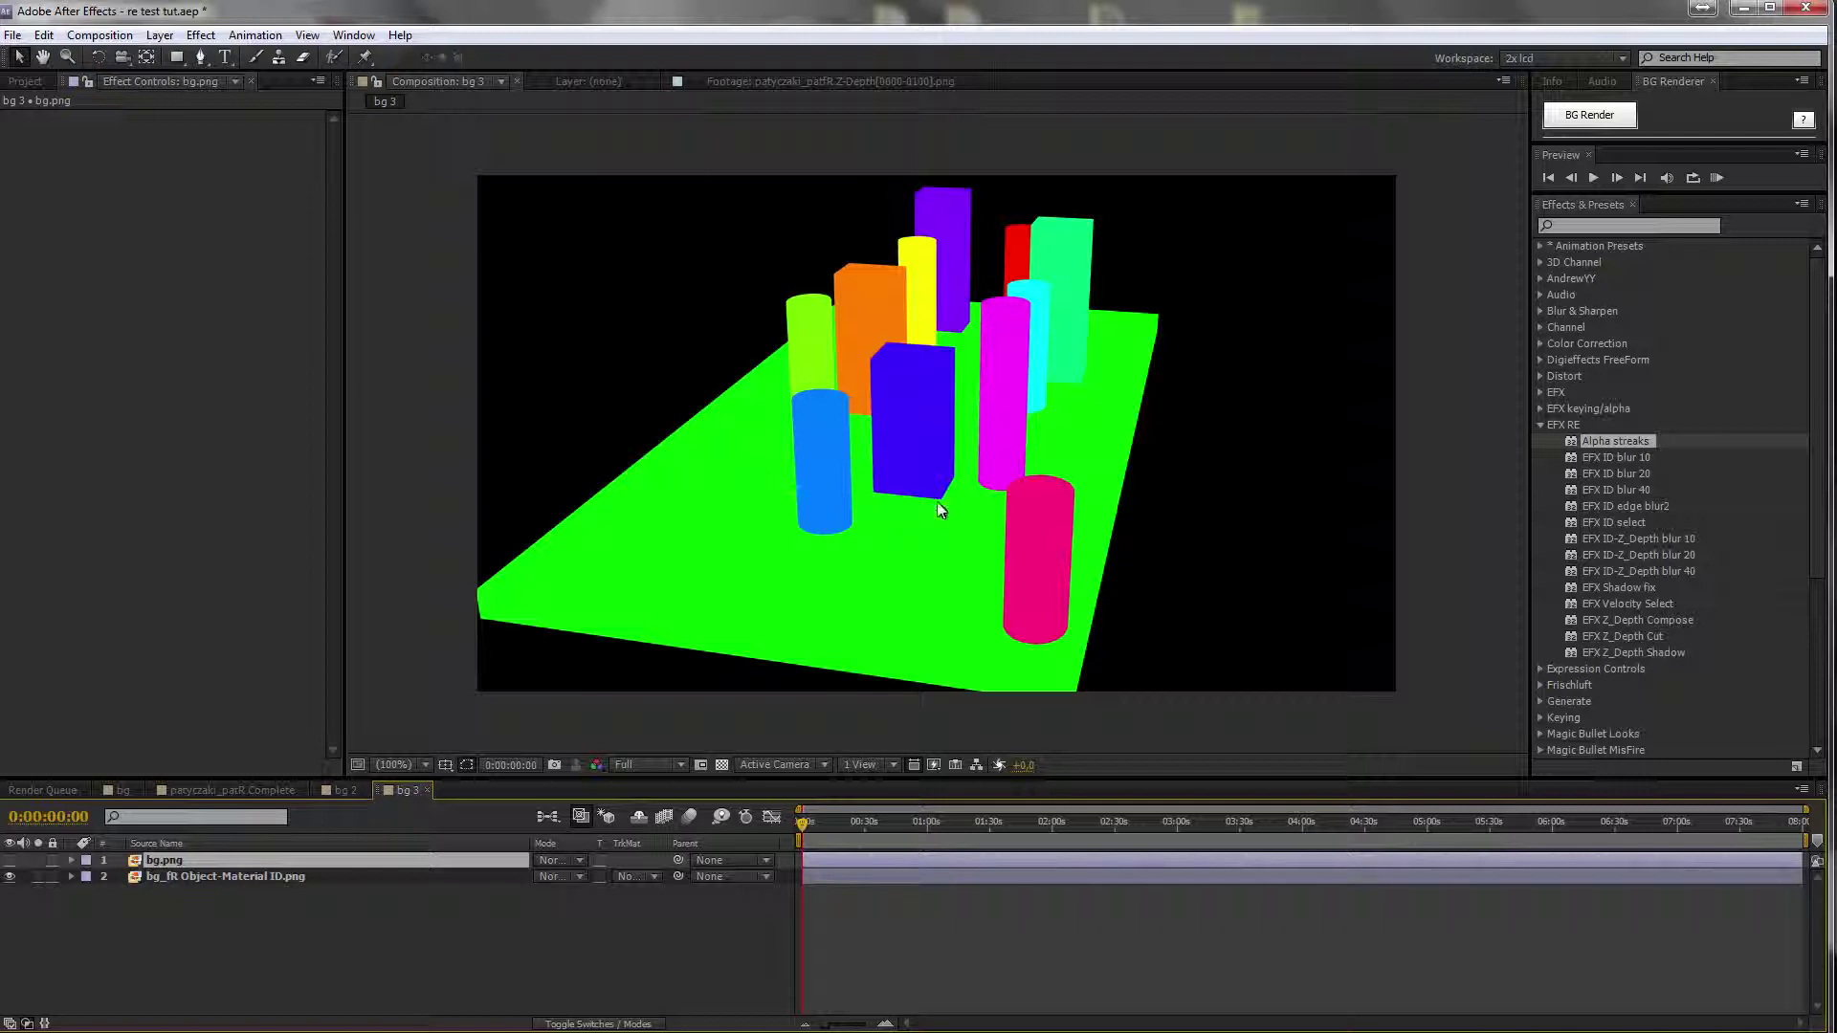
pyautogui.click(9, 876)
pyautogui.click(9, 860)
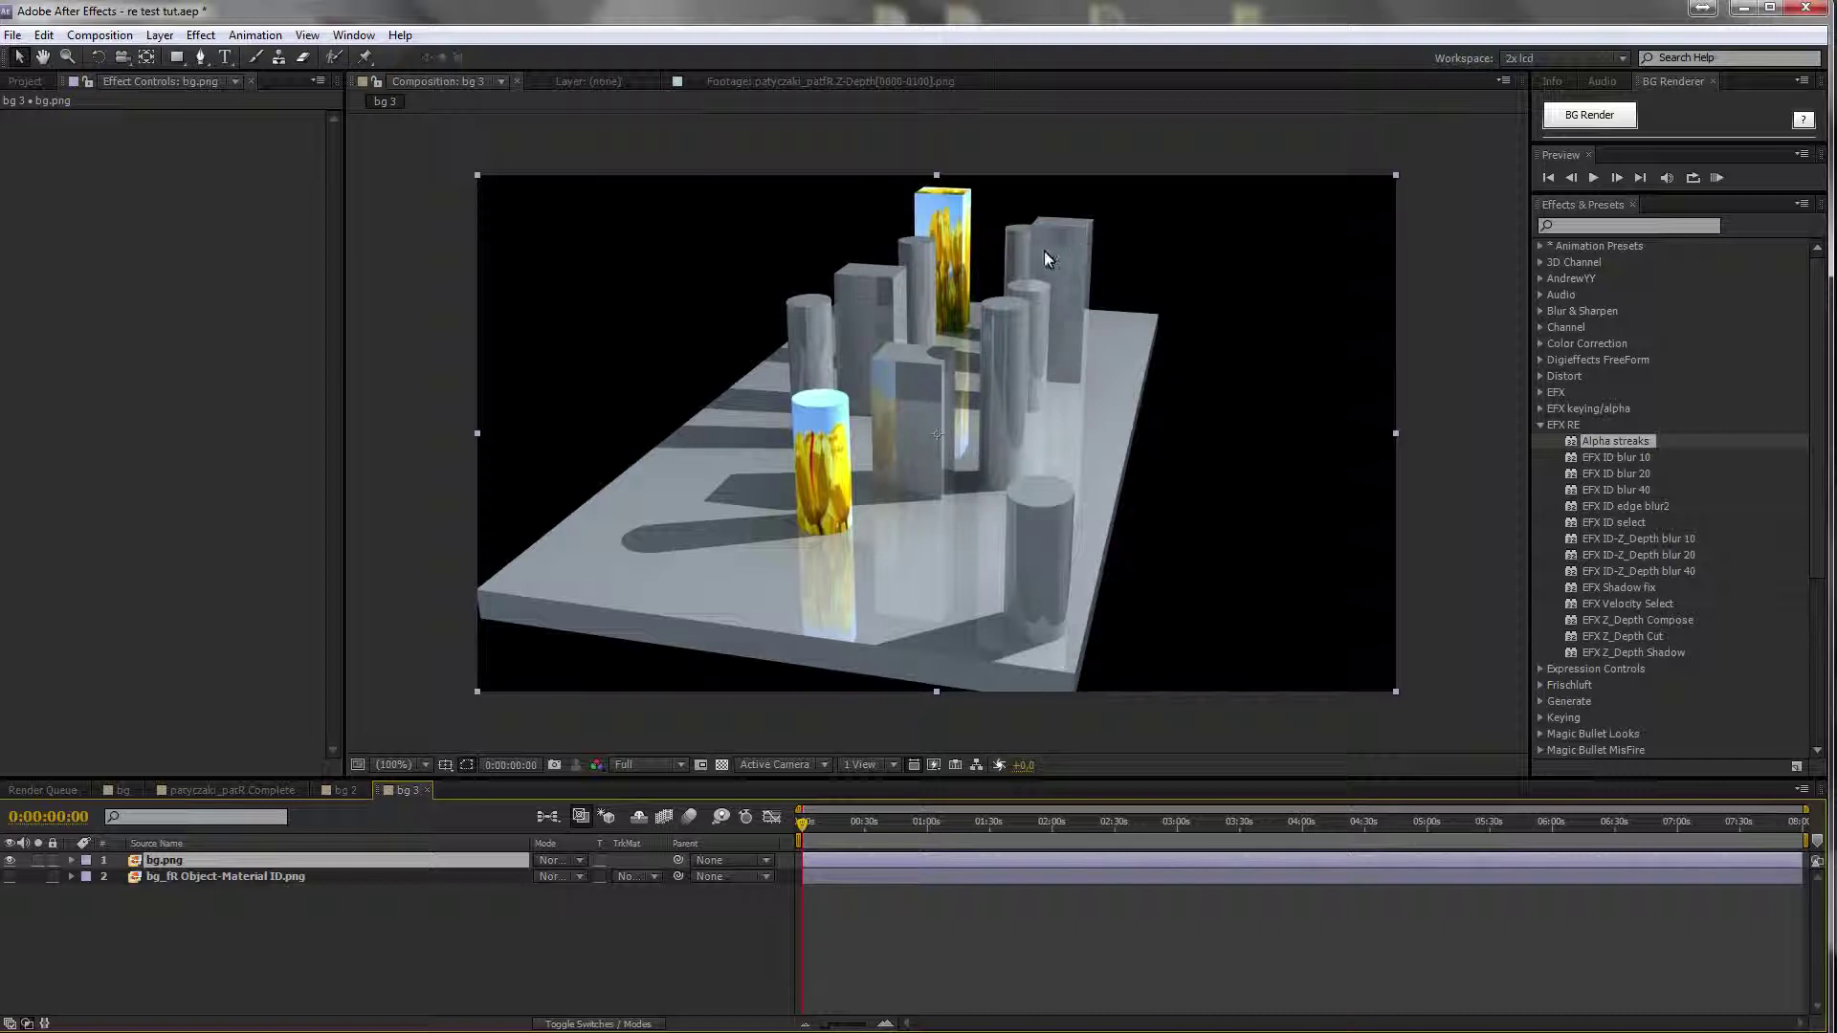
# - Apply EFX ID select to a soloed duplicate of the bg.png layer, using bg_fR Object-Material ID.png as Input 2
pyautogui.hotkey('ctrl', 'd')
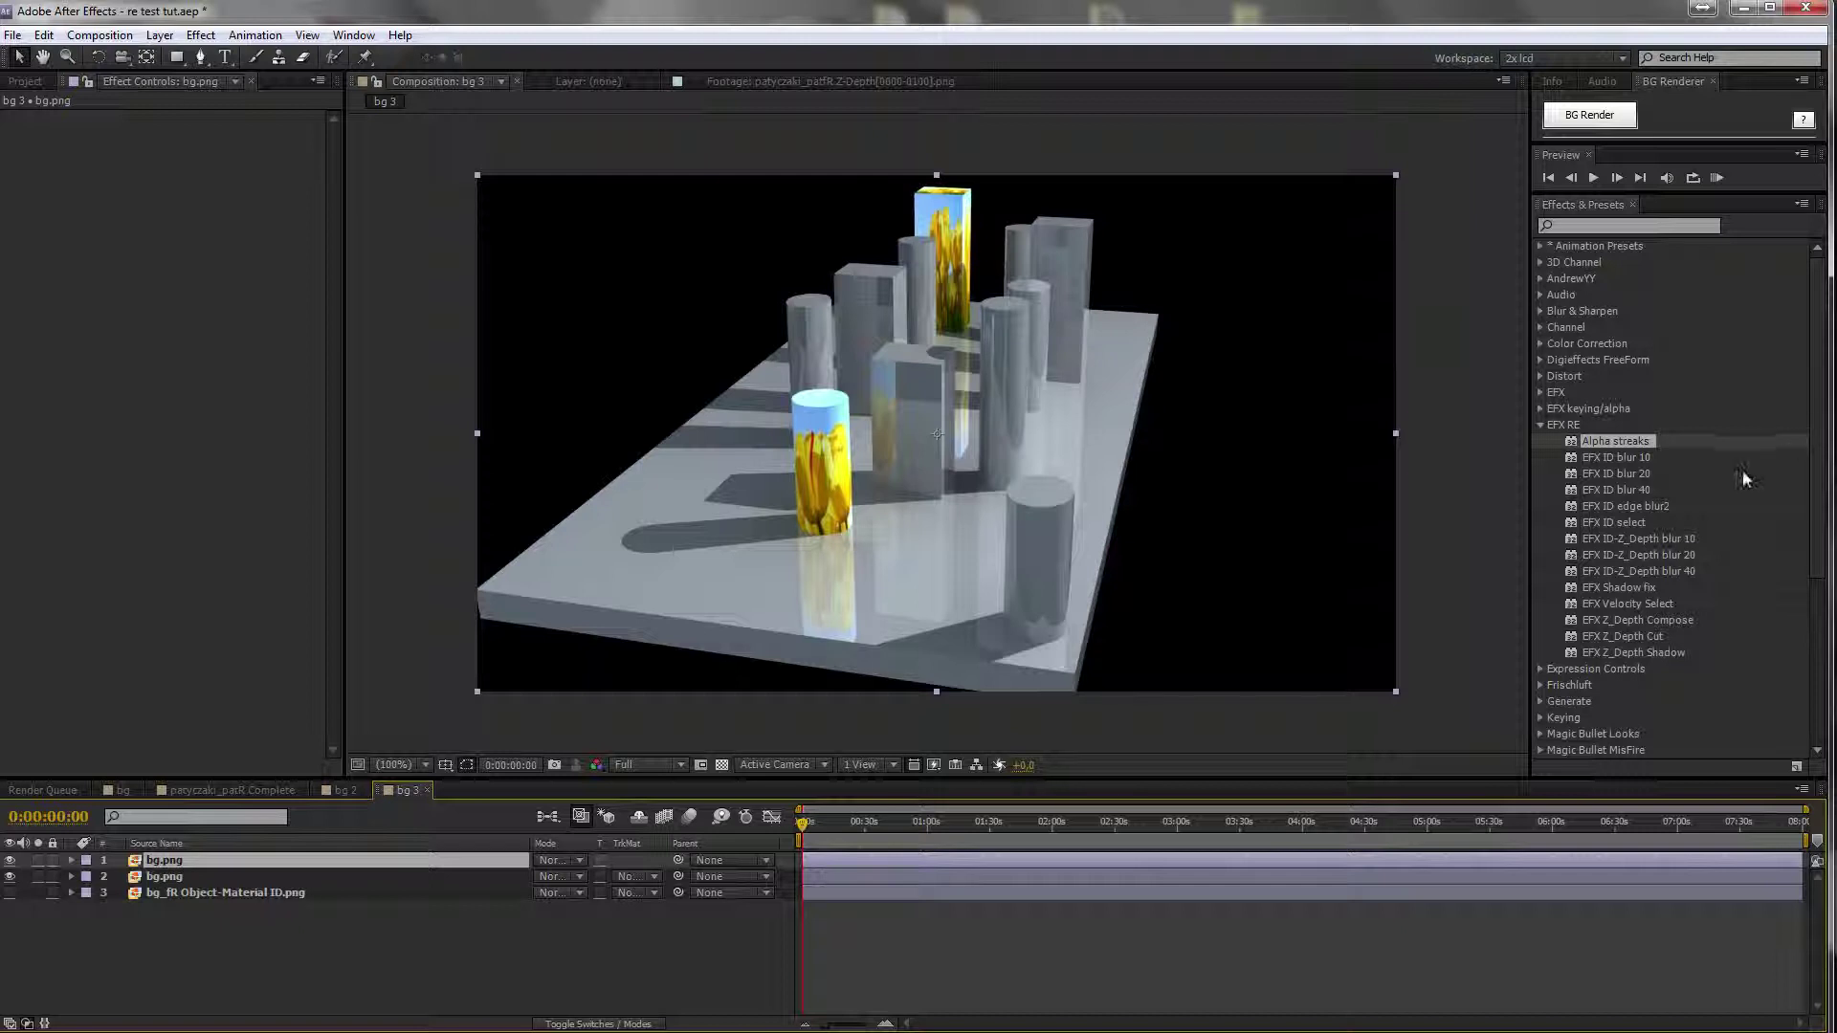
pyautogui.moveTo(1613, 522); pyautogui.dragTo(144, 268)
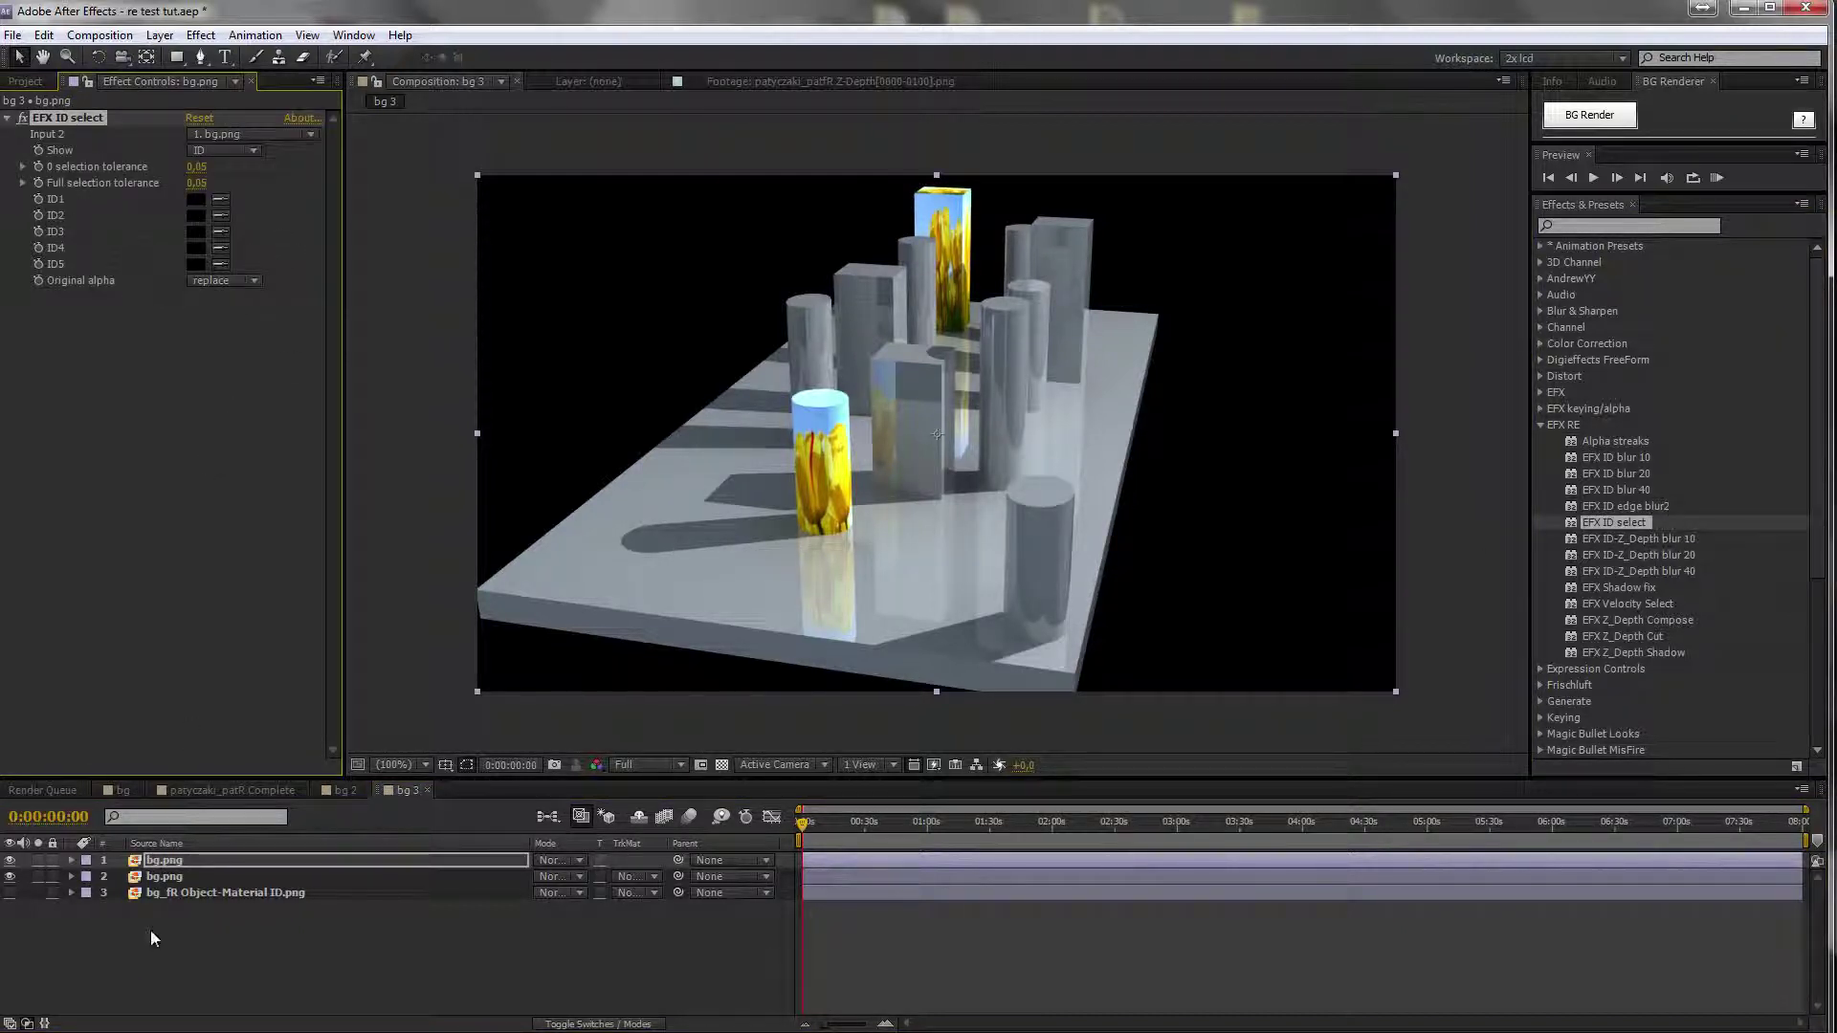
pyautogui.click(10, 877)
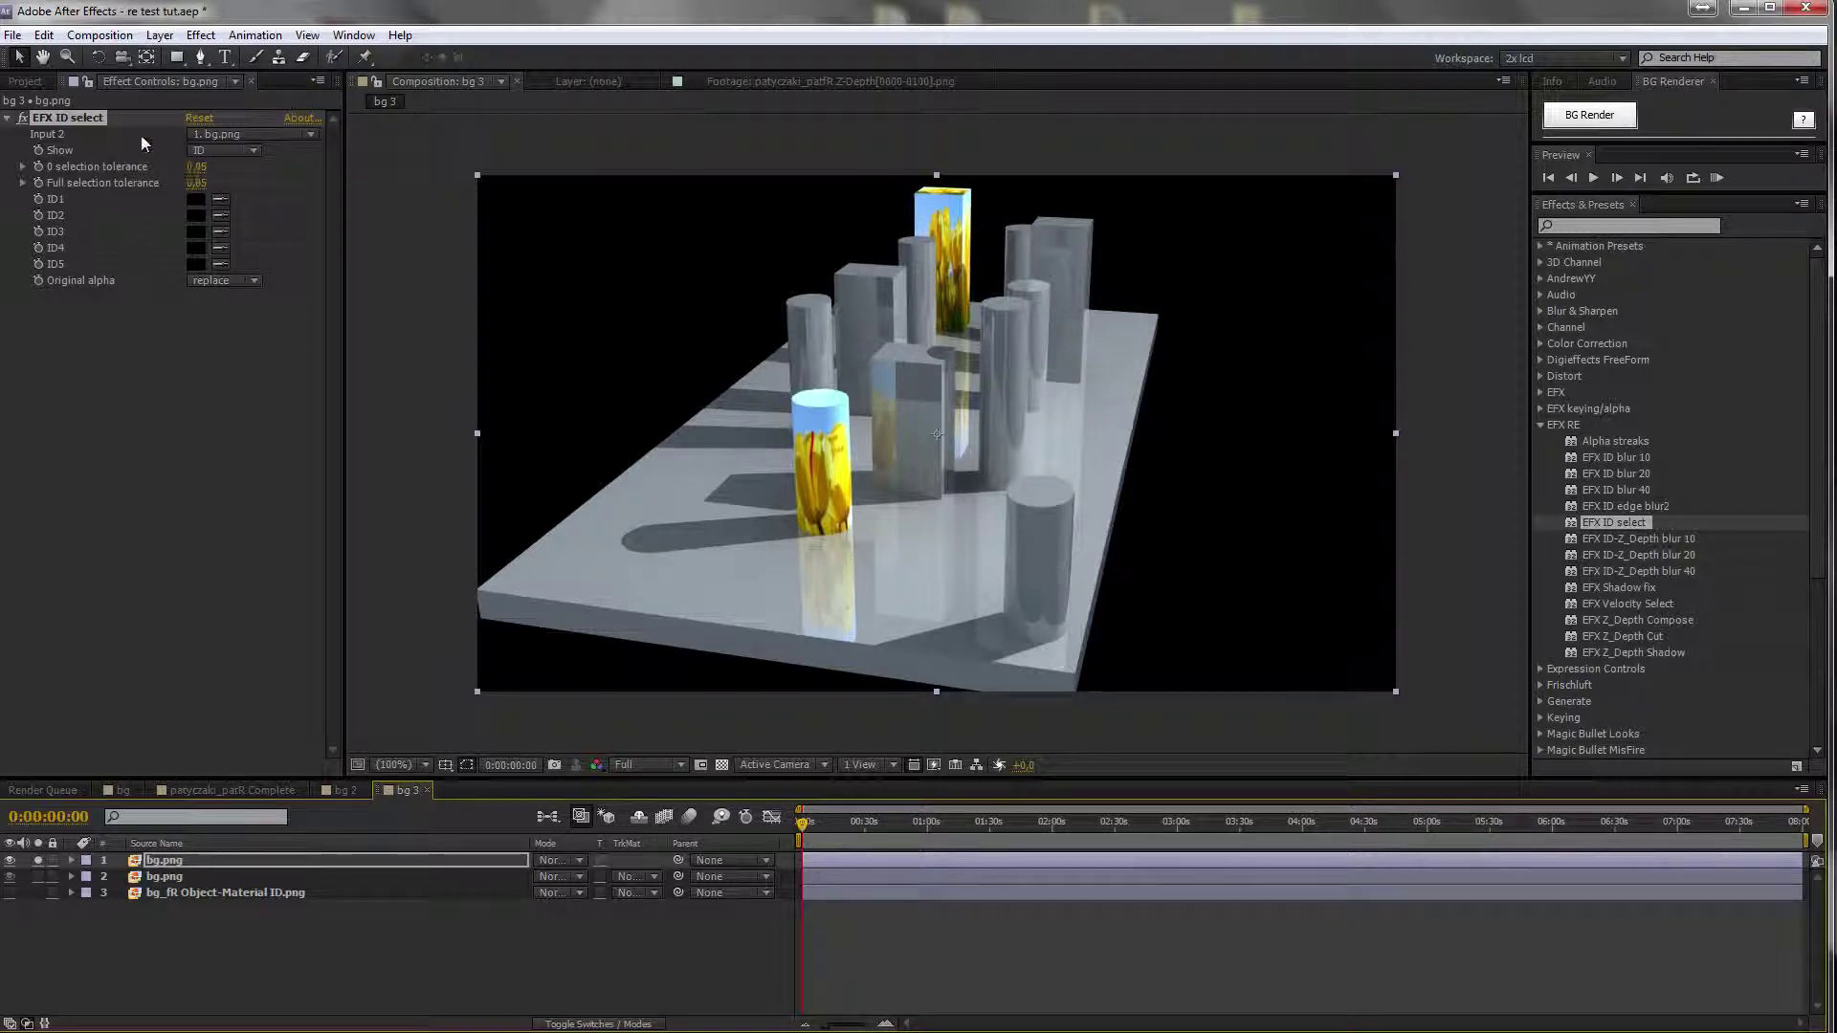
pyautogui.click(237, 135)
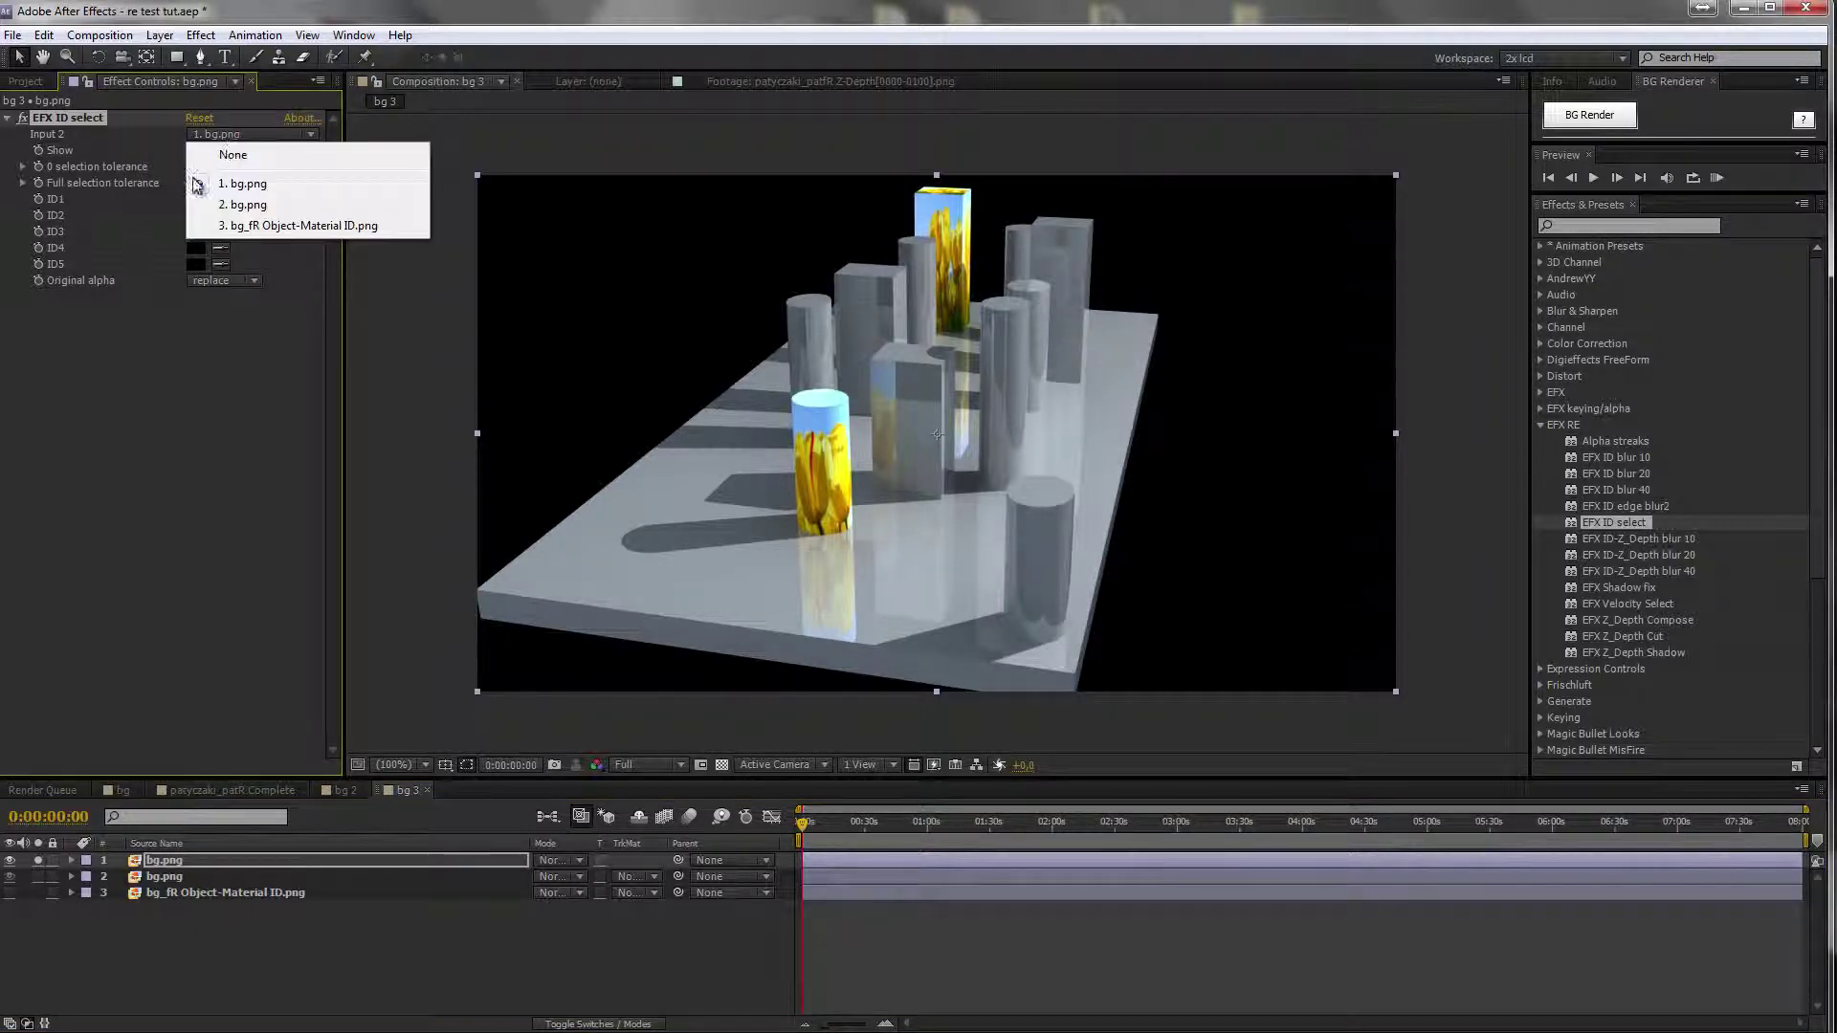
pyautogui.click(337, 239)
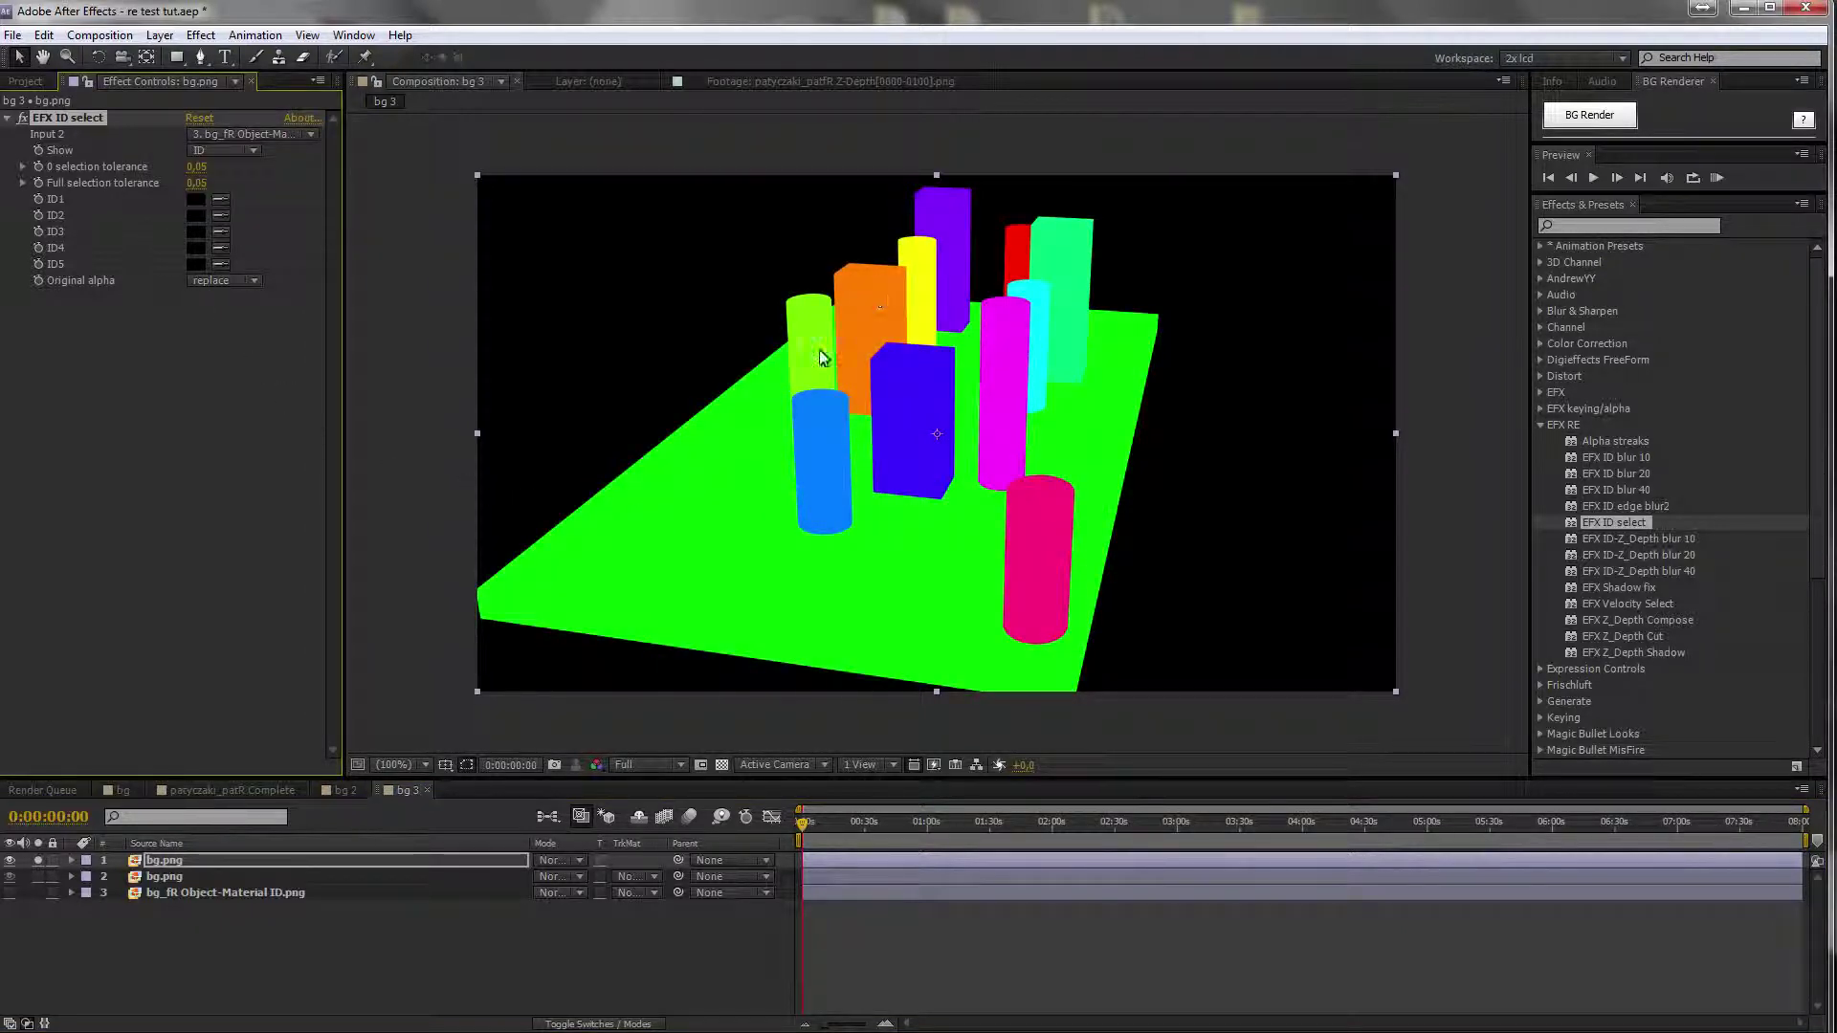
# - Preview the Original and Final Show modes of EFX ID select and return to the ID mode
pyautogui.click(236, 151)
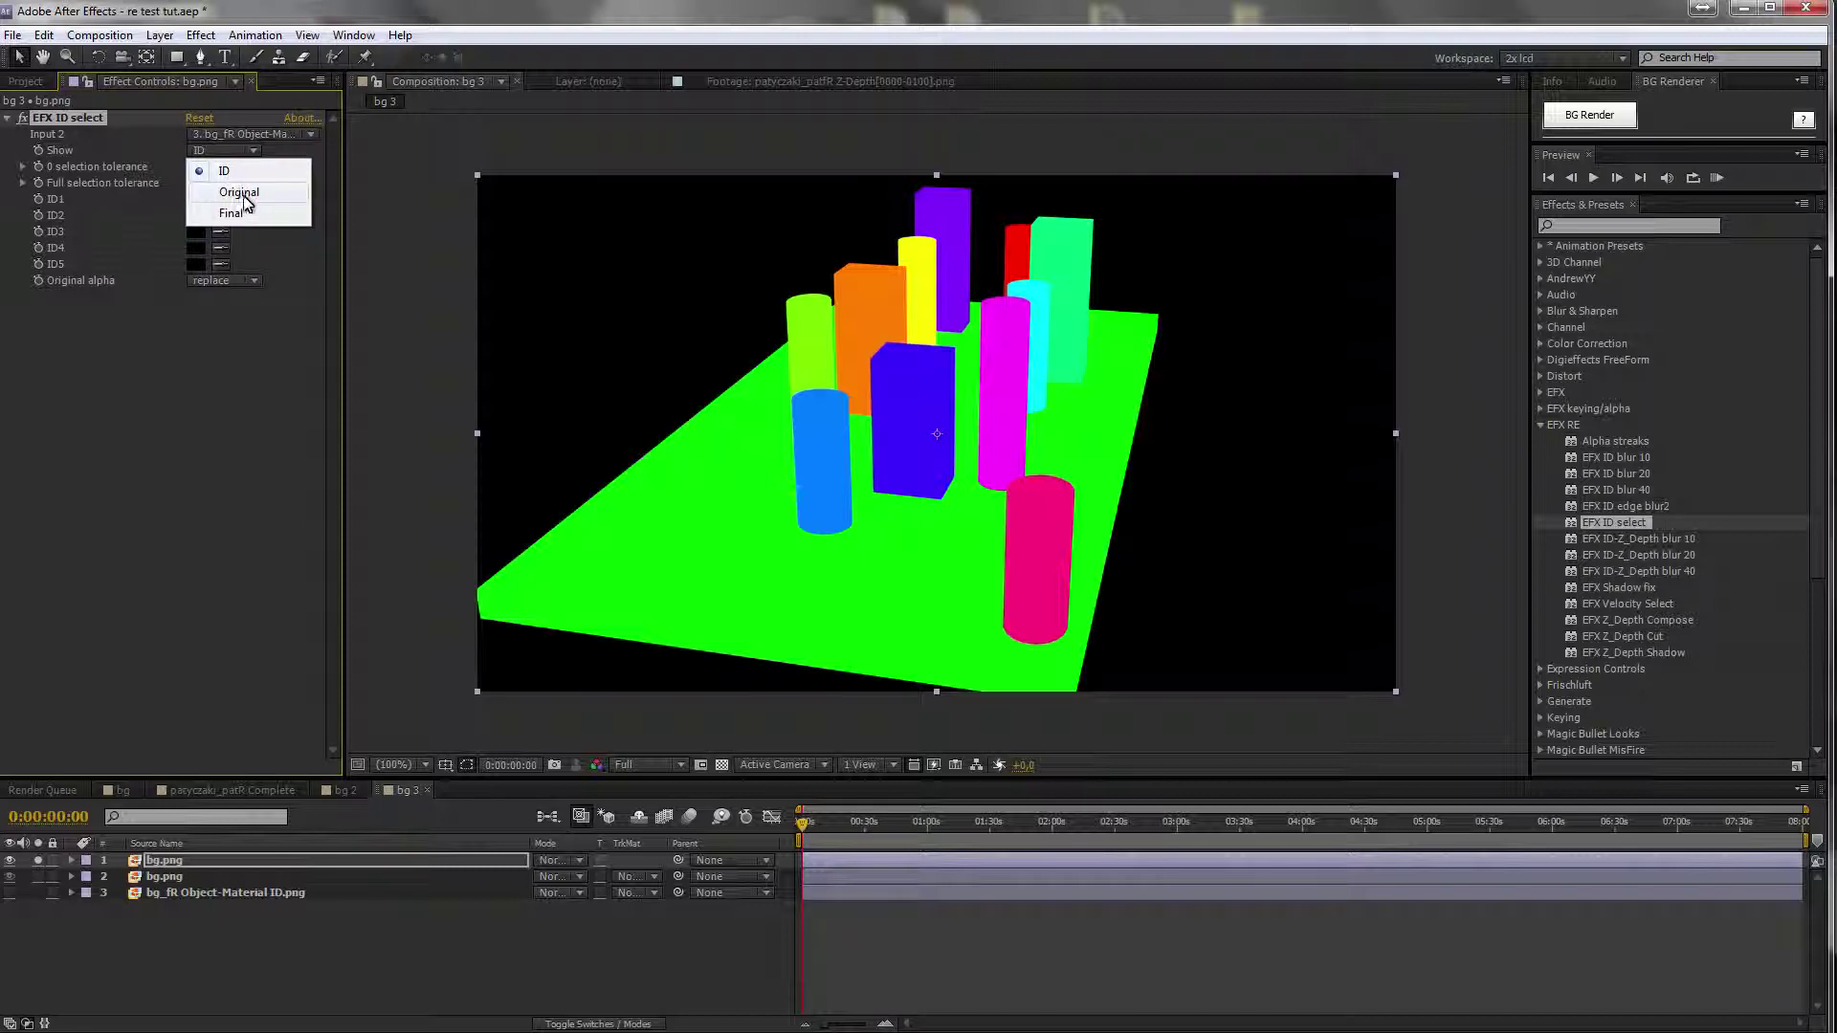
pyautogui.click(240, 192)
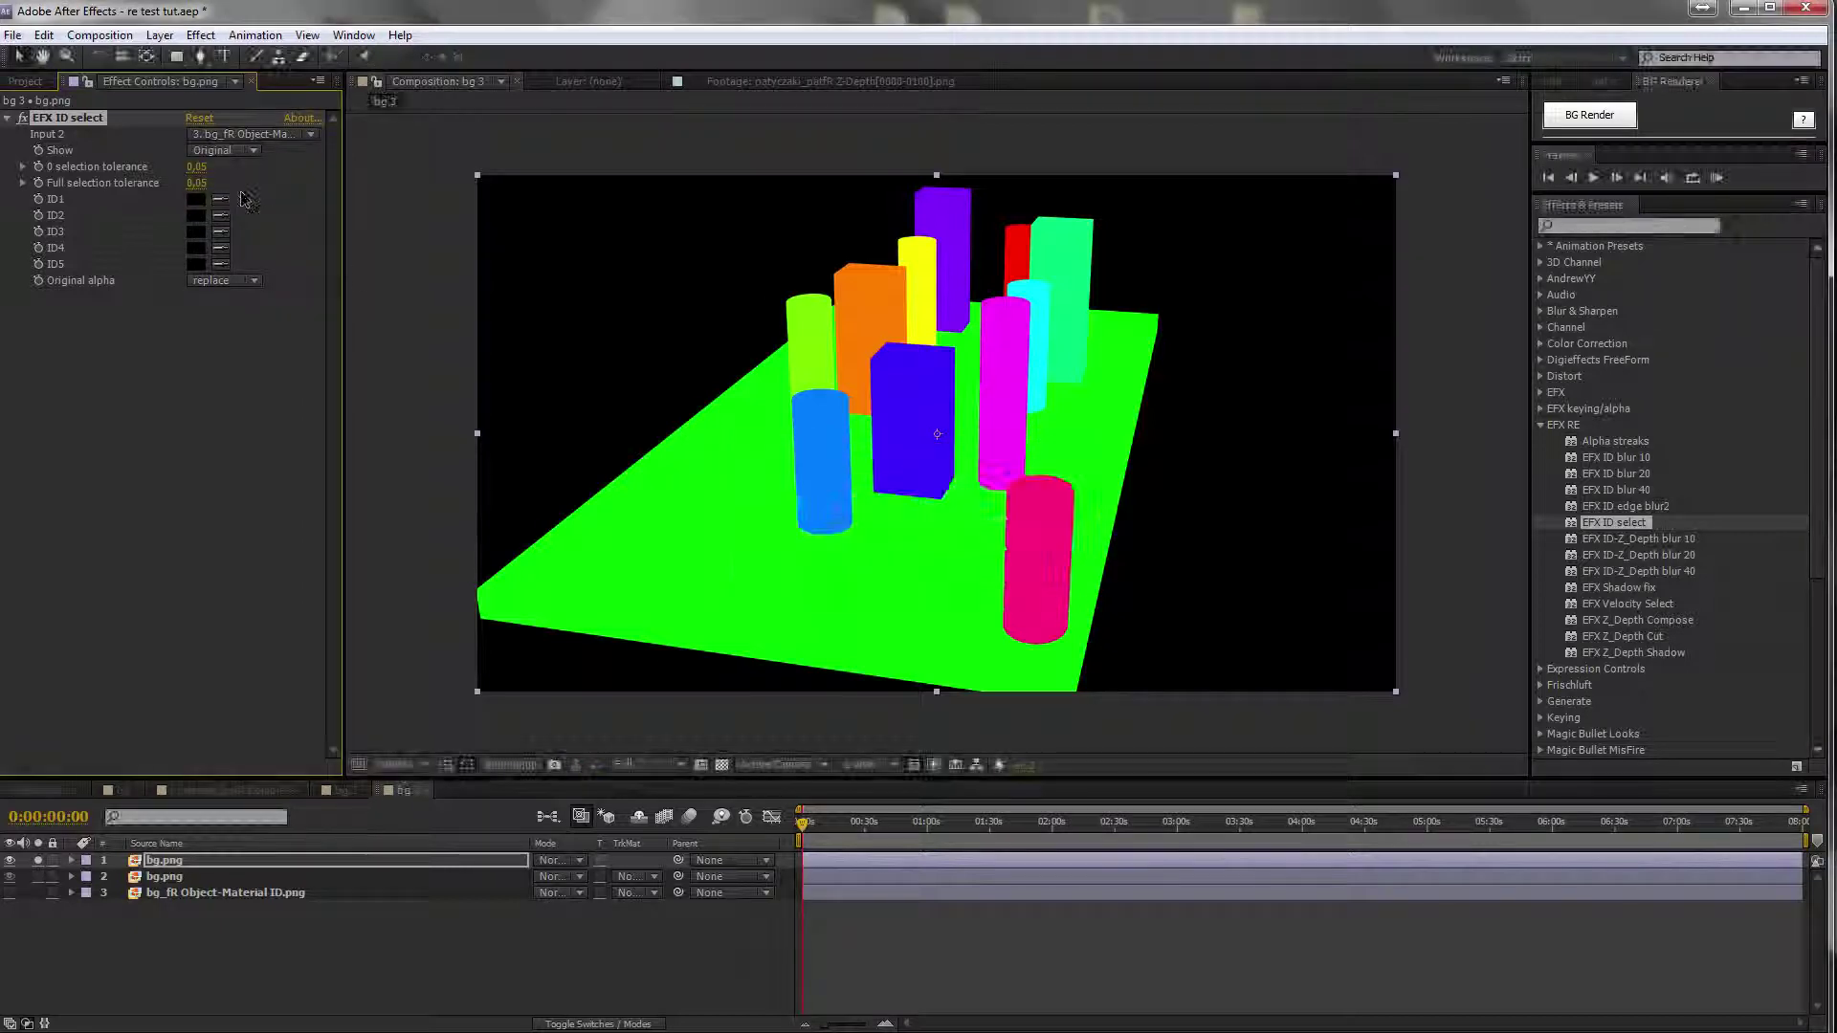
pyautogui.click(225, 151)
pyautogui.click(234, 209)
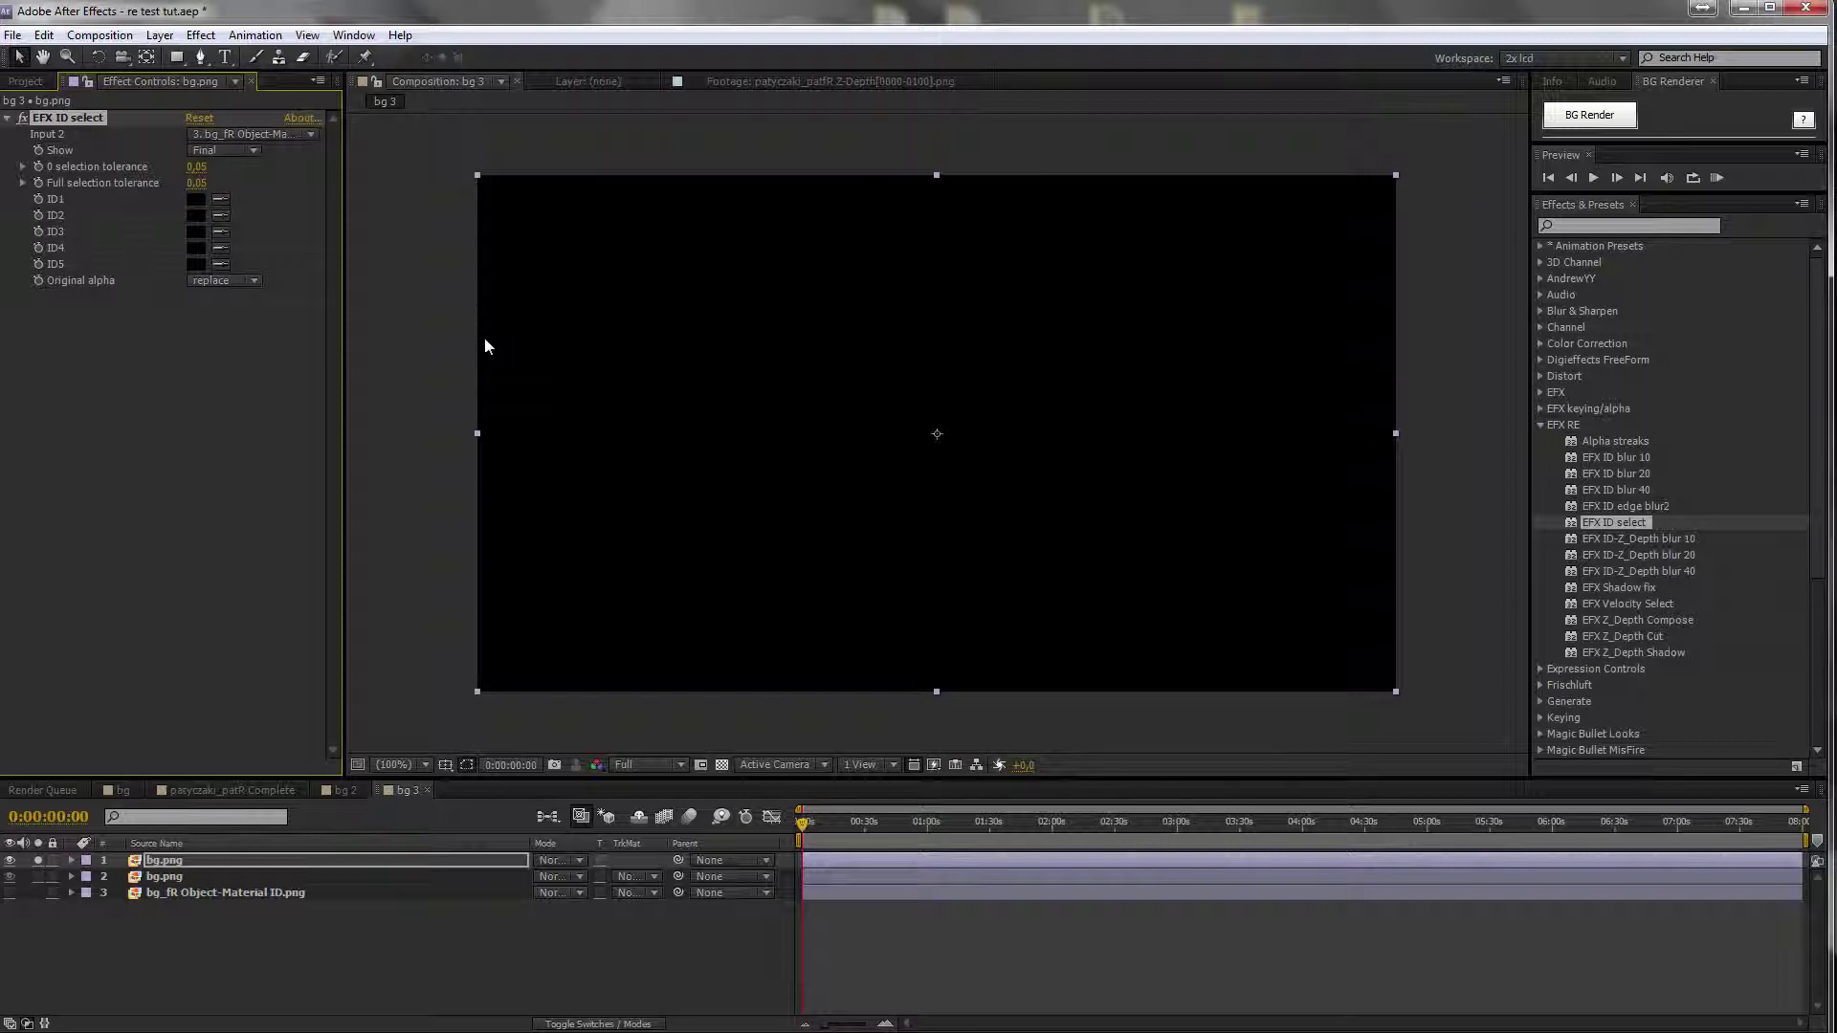
pyautogui.click(247, 152)
pyautogui.click(245, 172)
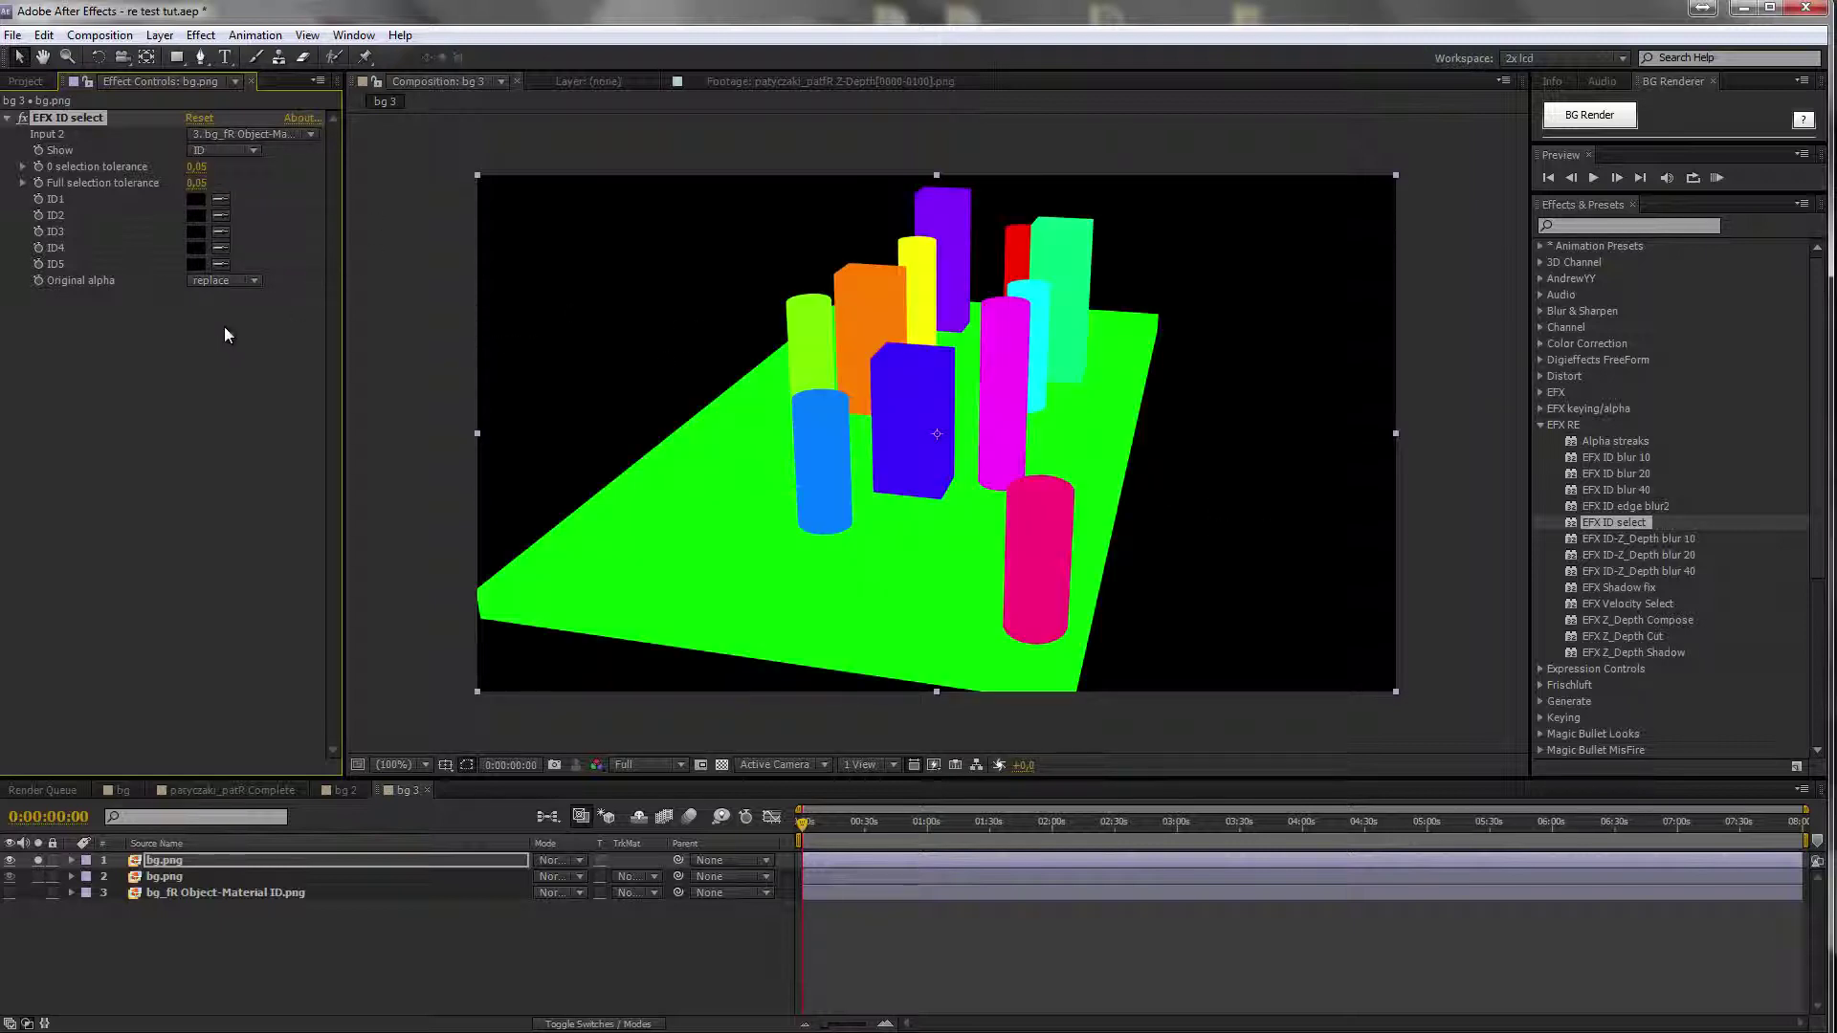
# - Sample the dark blue, orange and sea-green boxes as ID1, ID2 and ID3, and set Show to Final
pyautogui.click(221, 201)
pyautogui.click(906, 388)
pyautogui.click(221, 215)
pyautogui.click(866, 306)
pyautogui.click(221, 232)
pyautogui.click(1061, 277)
pyautogui.click(250, 151)
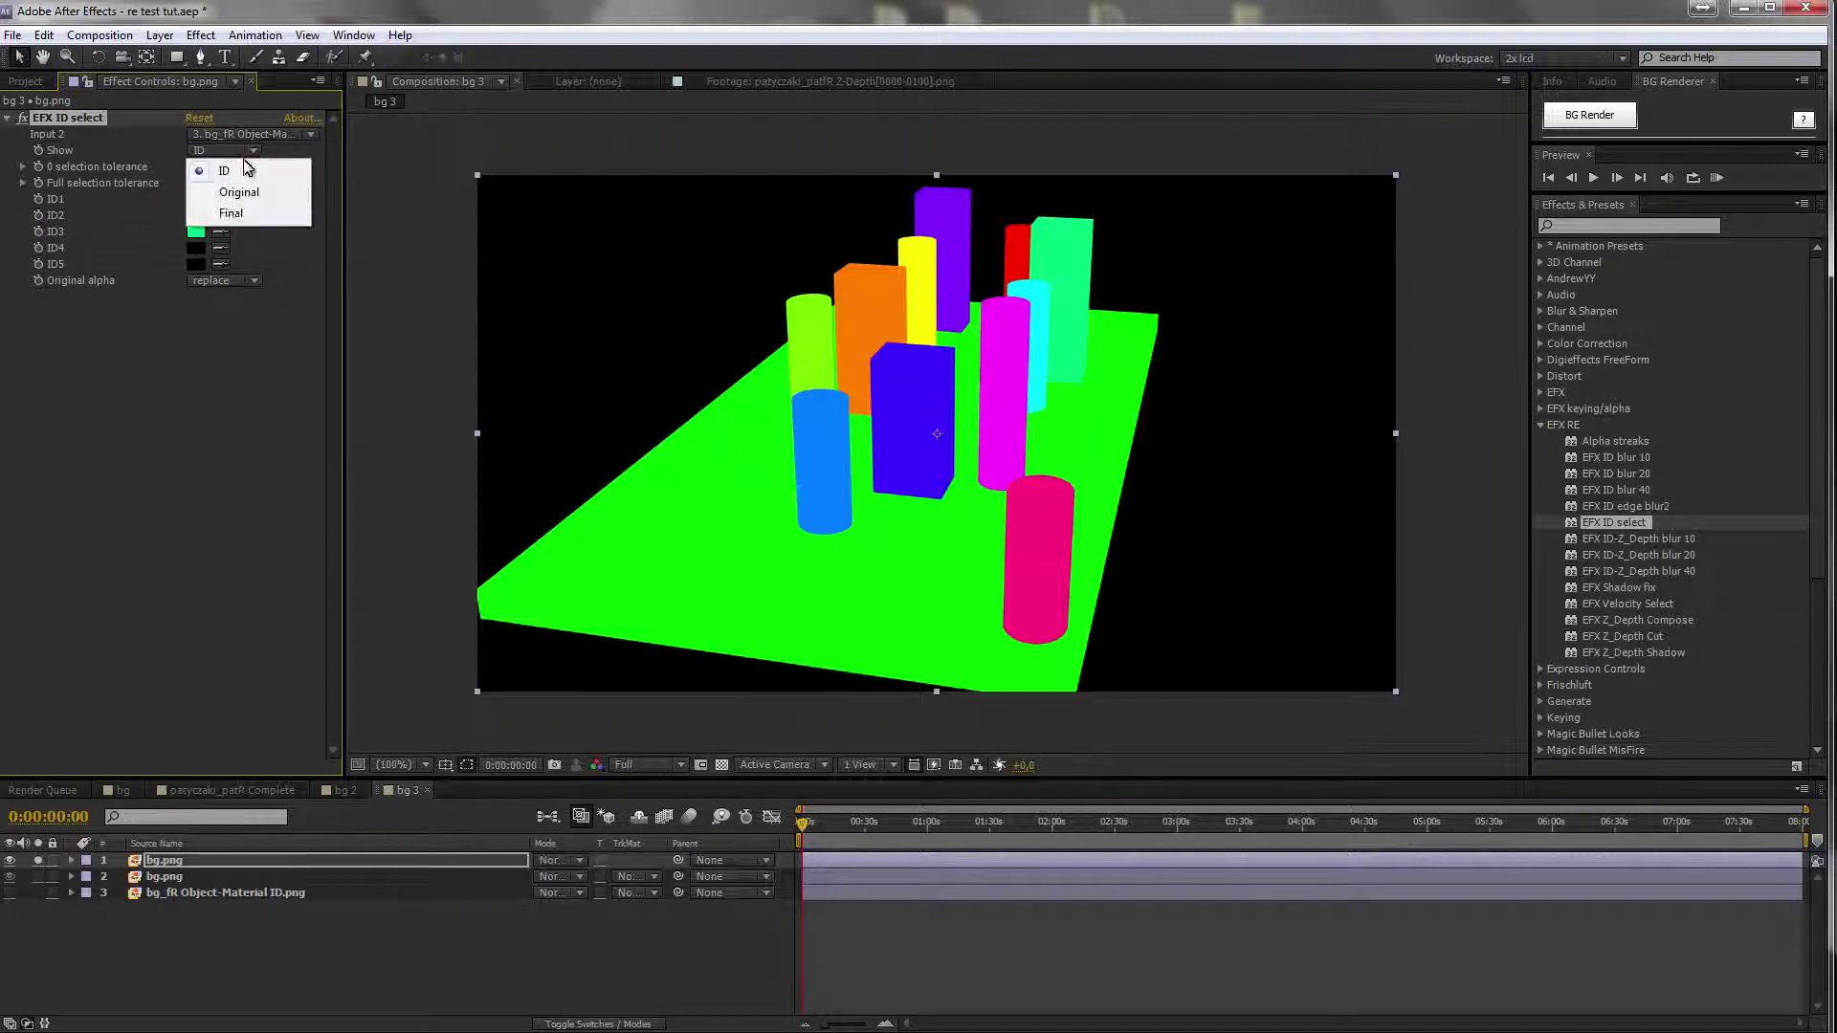
pyautogui.click(226, 213)
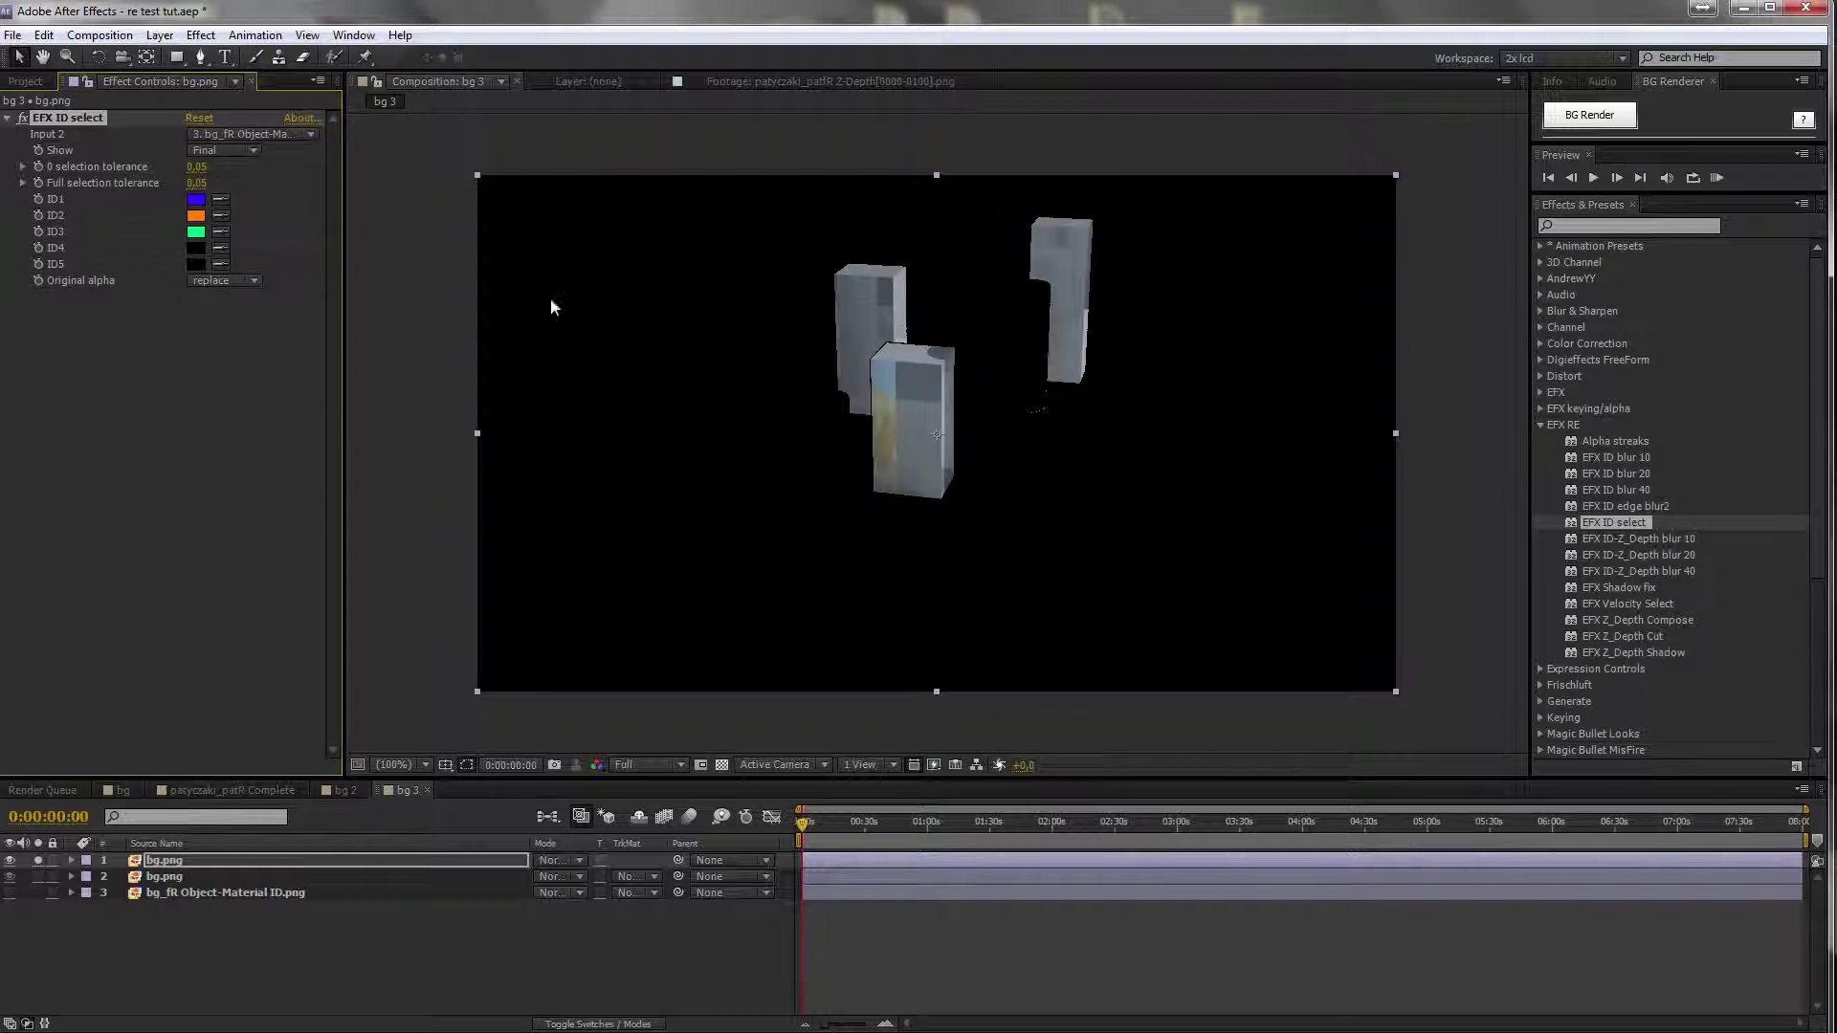
# - Try a 0 selection tolerance of 0,53 and a Full selection tolerance of 0,70 in EFX ID select
pyautogui.click(22, 166)
pyautogui.click(22, 208)
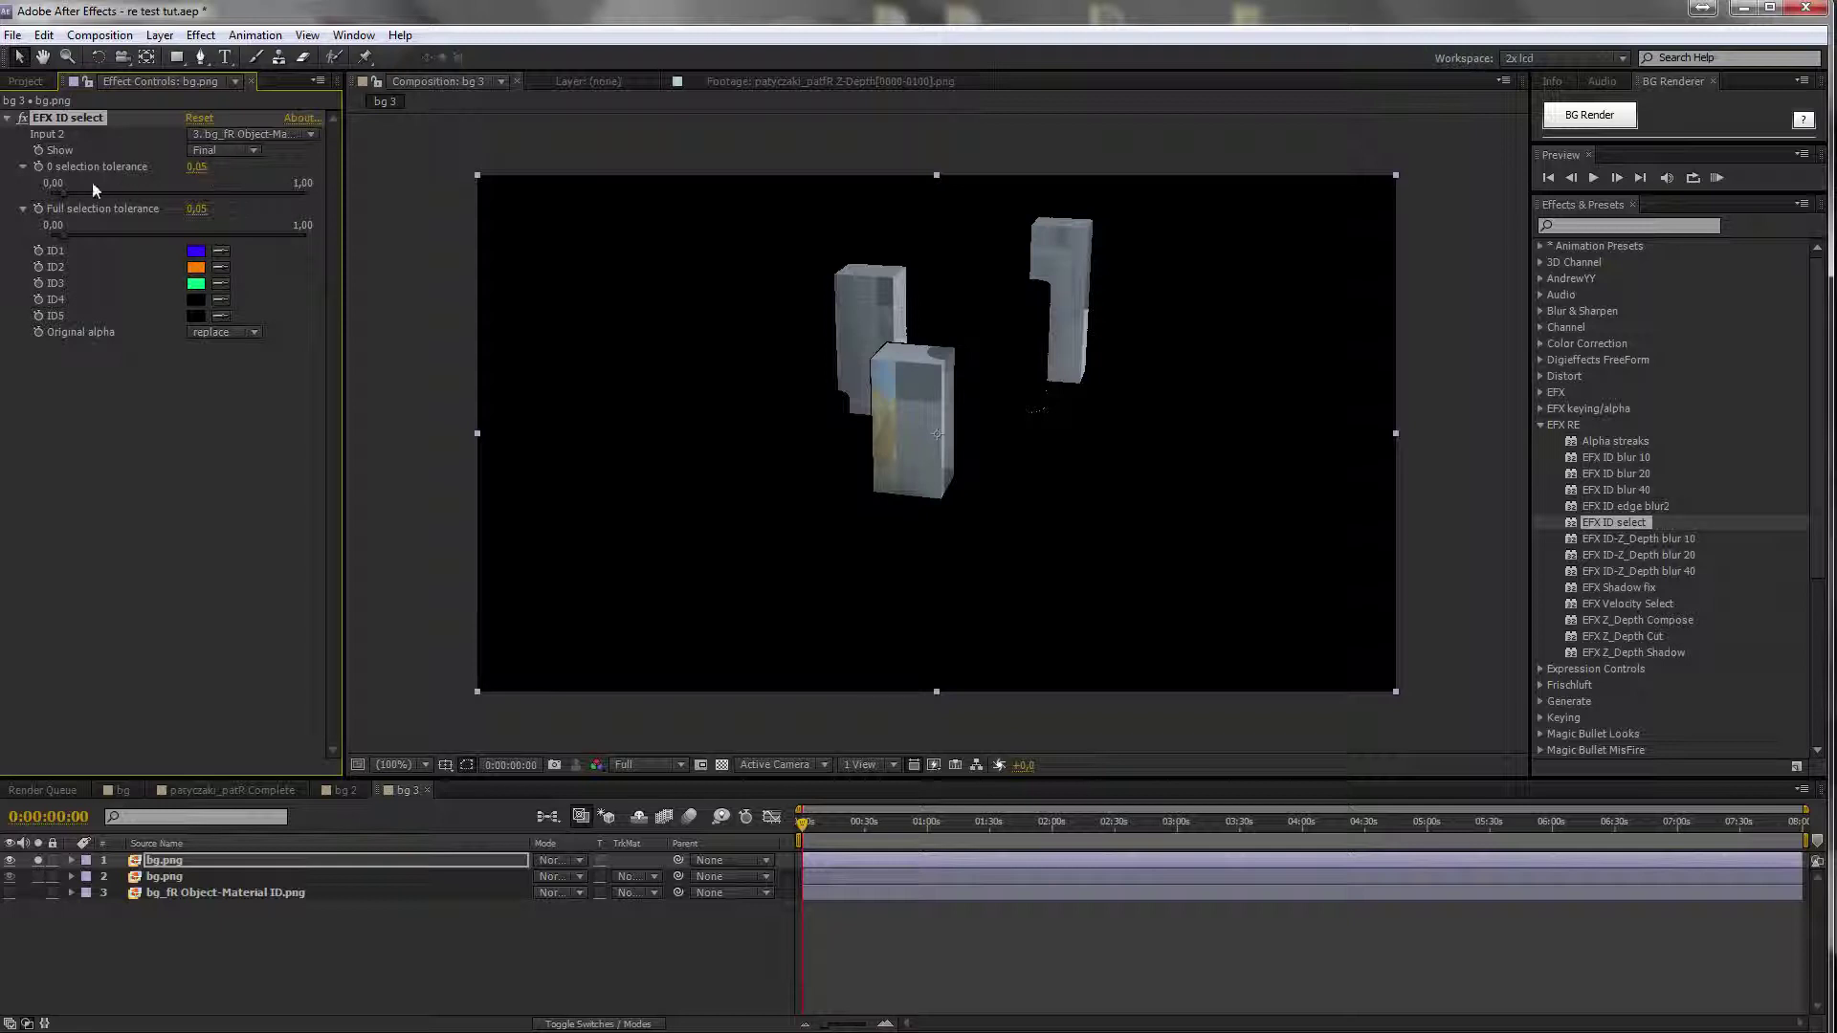
pyautogui.moveTo(99, 192)
pyautogui.mouseDown()
pyautogui.moveTo(176, 197)
pyautogui.moveTo(111, 203)
pyautogui.mouseUp()
pyautogui.moveTo(244, 243); pyautogui.dragTo(186, 238)
pyautogui.moveTo(86, 236); pyautogui.dragTo(229, 239)
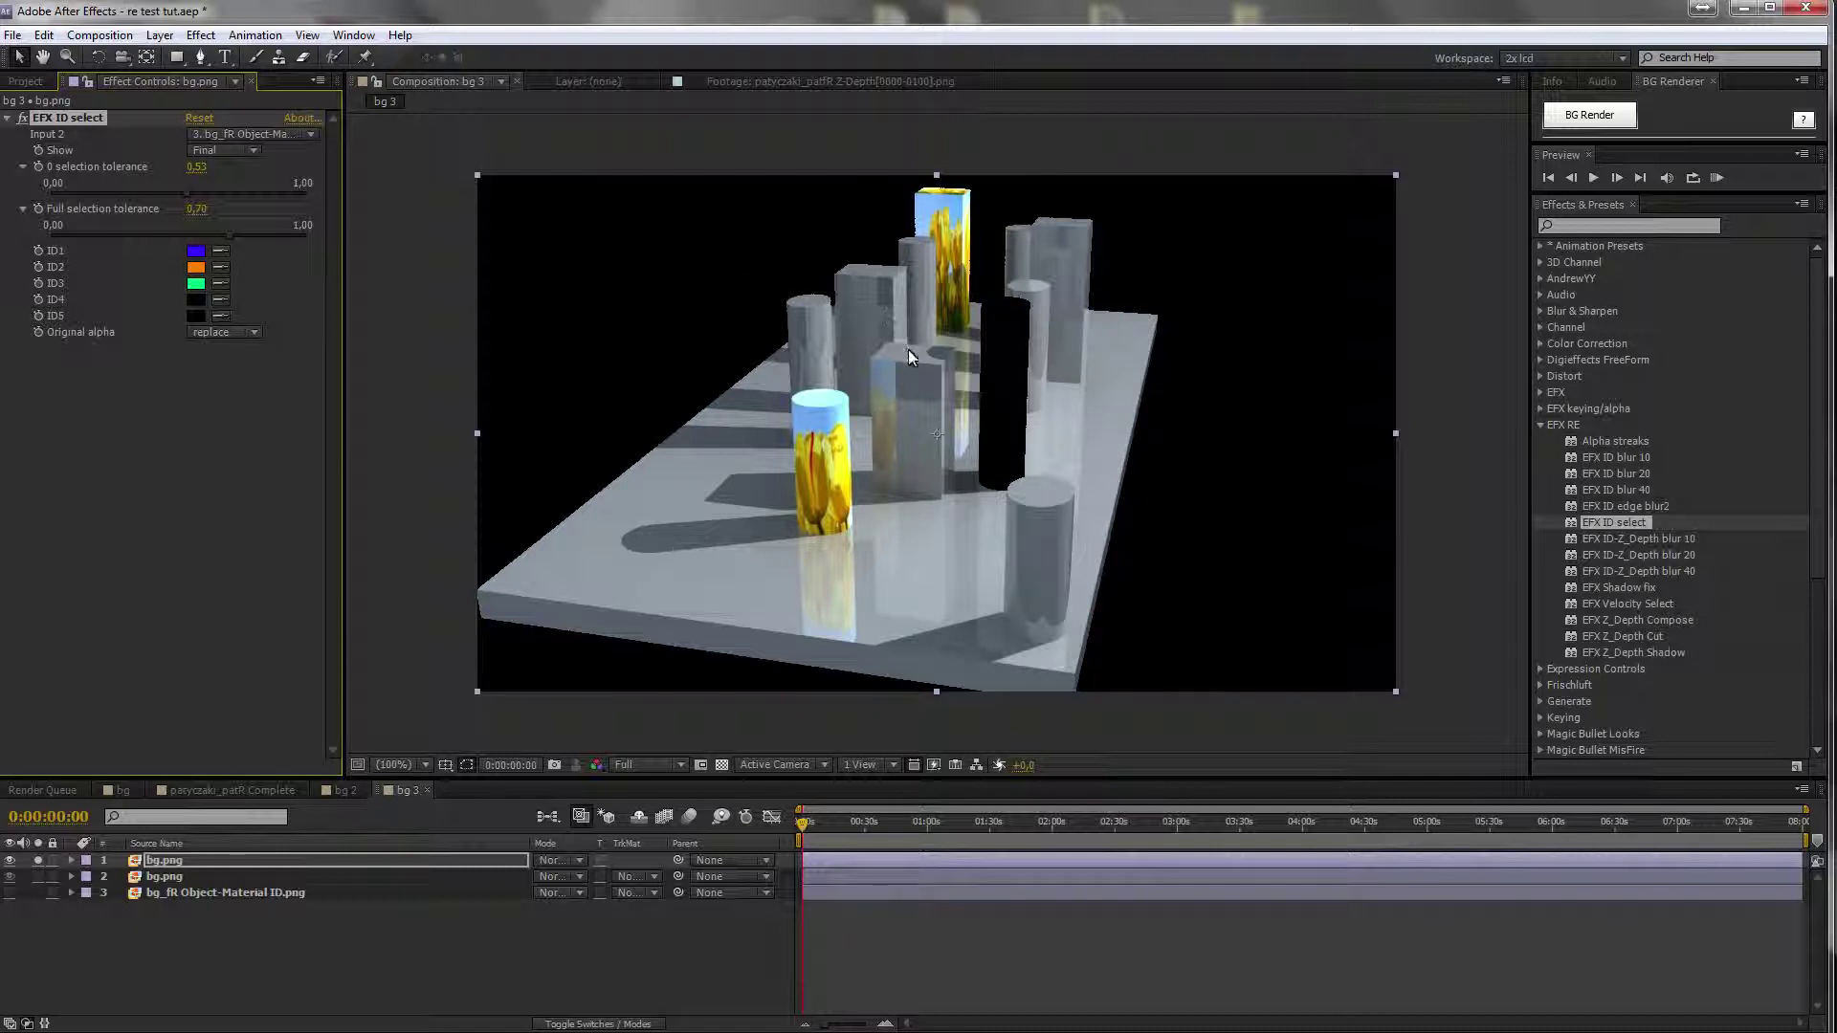
# - Set the 0 selection tolerance to 0,24 and the Full selection tolerance to 0,12 in EFX ID select, and collapse the effect
pyautogui.moveTo(212, 238); pyautogui.dragTo(107, 235)
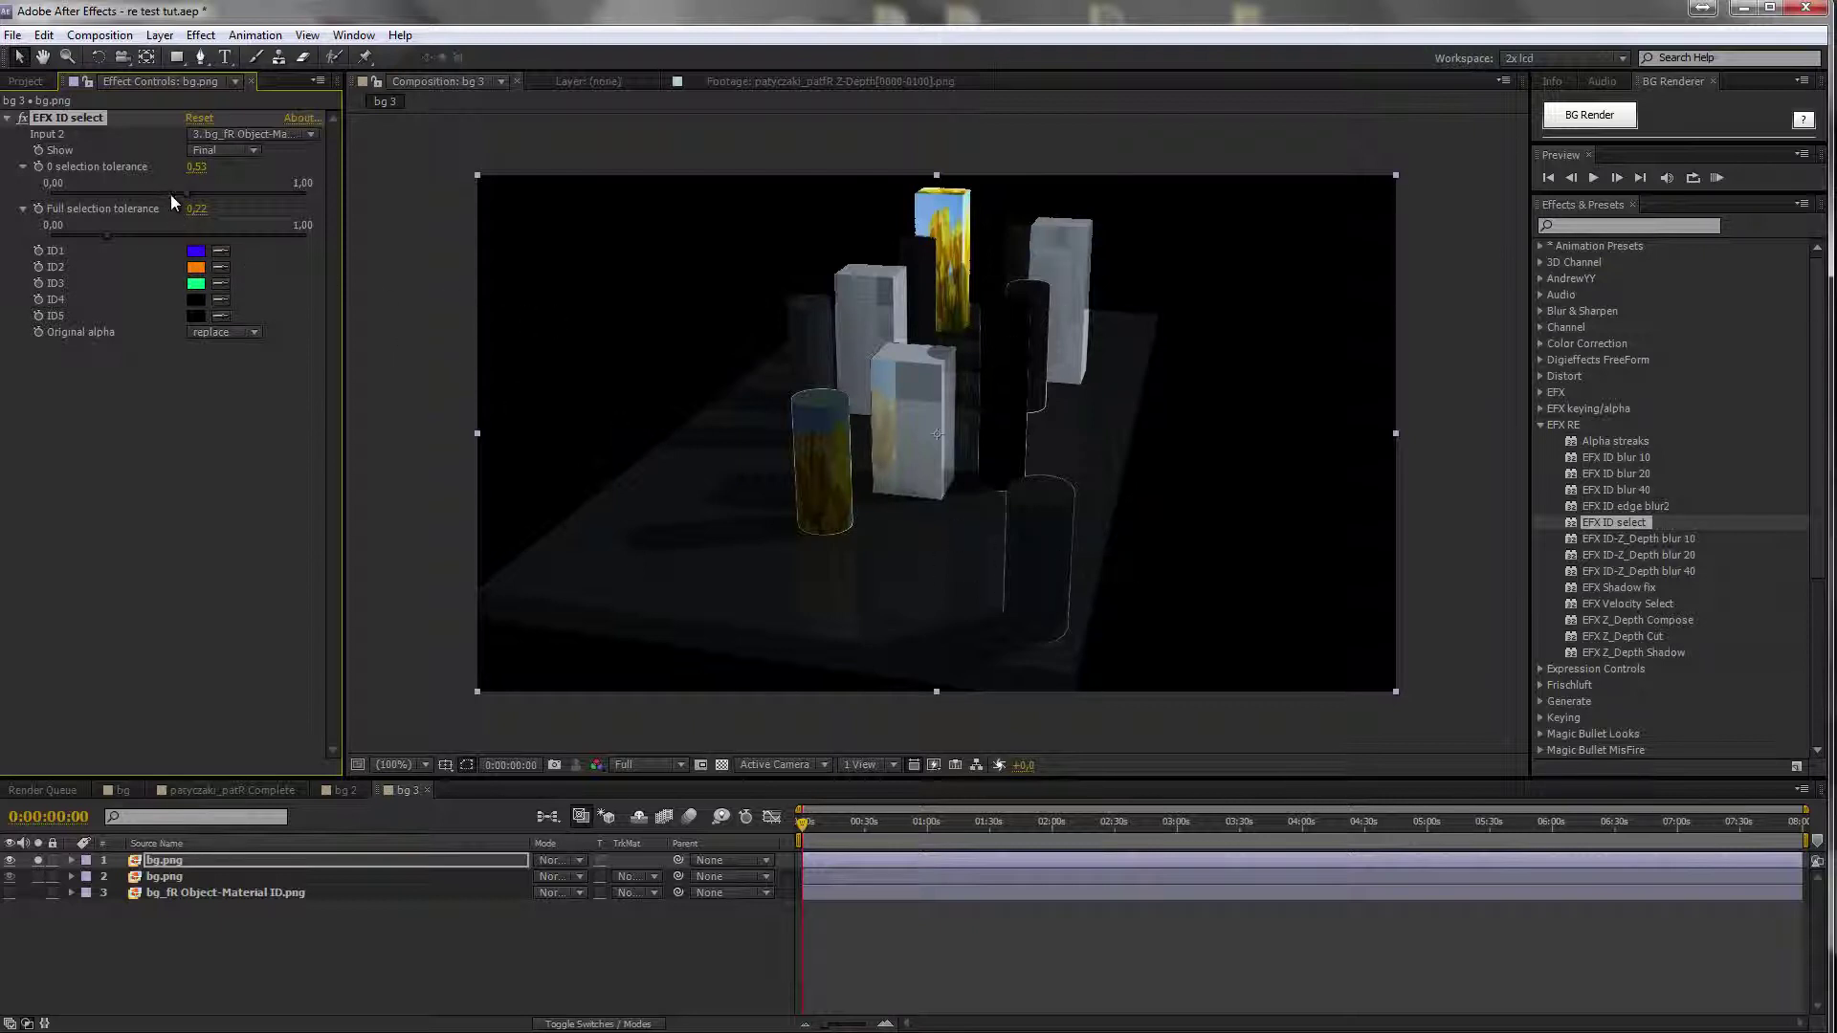
pyautogui.moveTo(169, 194); pyautogui.dragTo(85, 236)
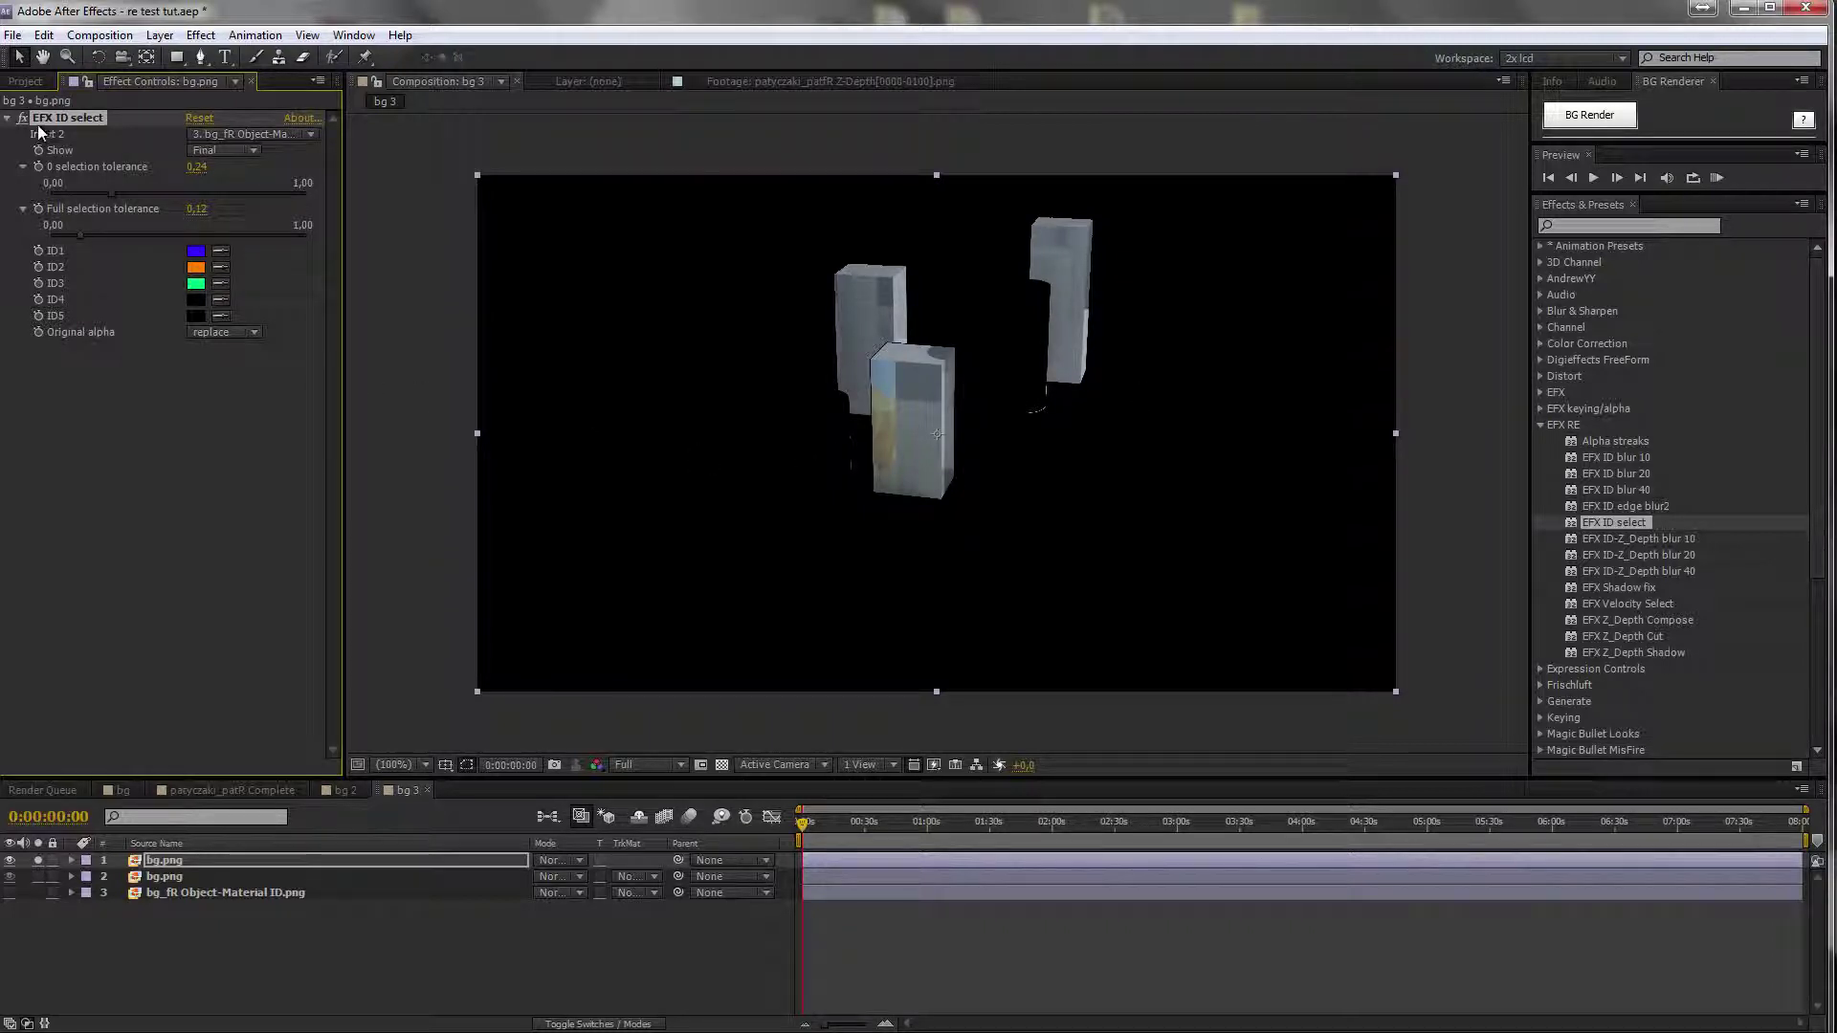
pyautogui.click(8, 118)
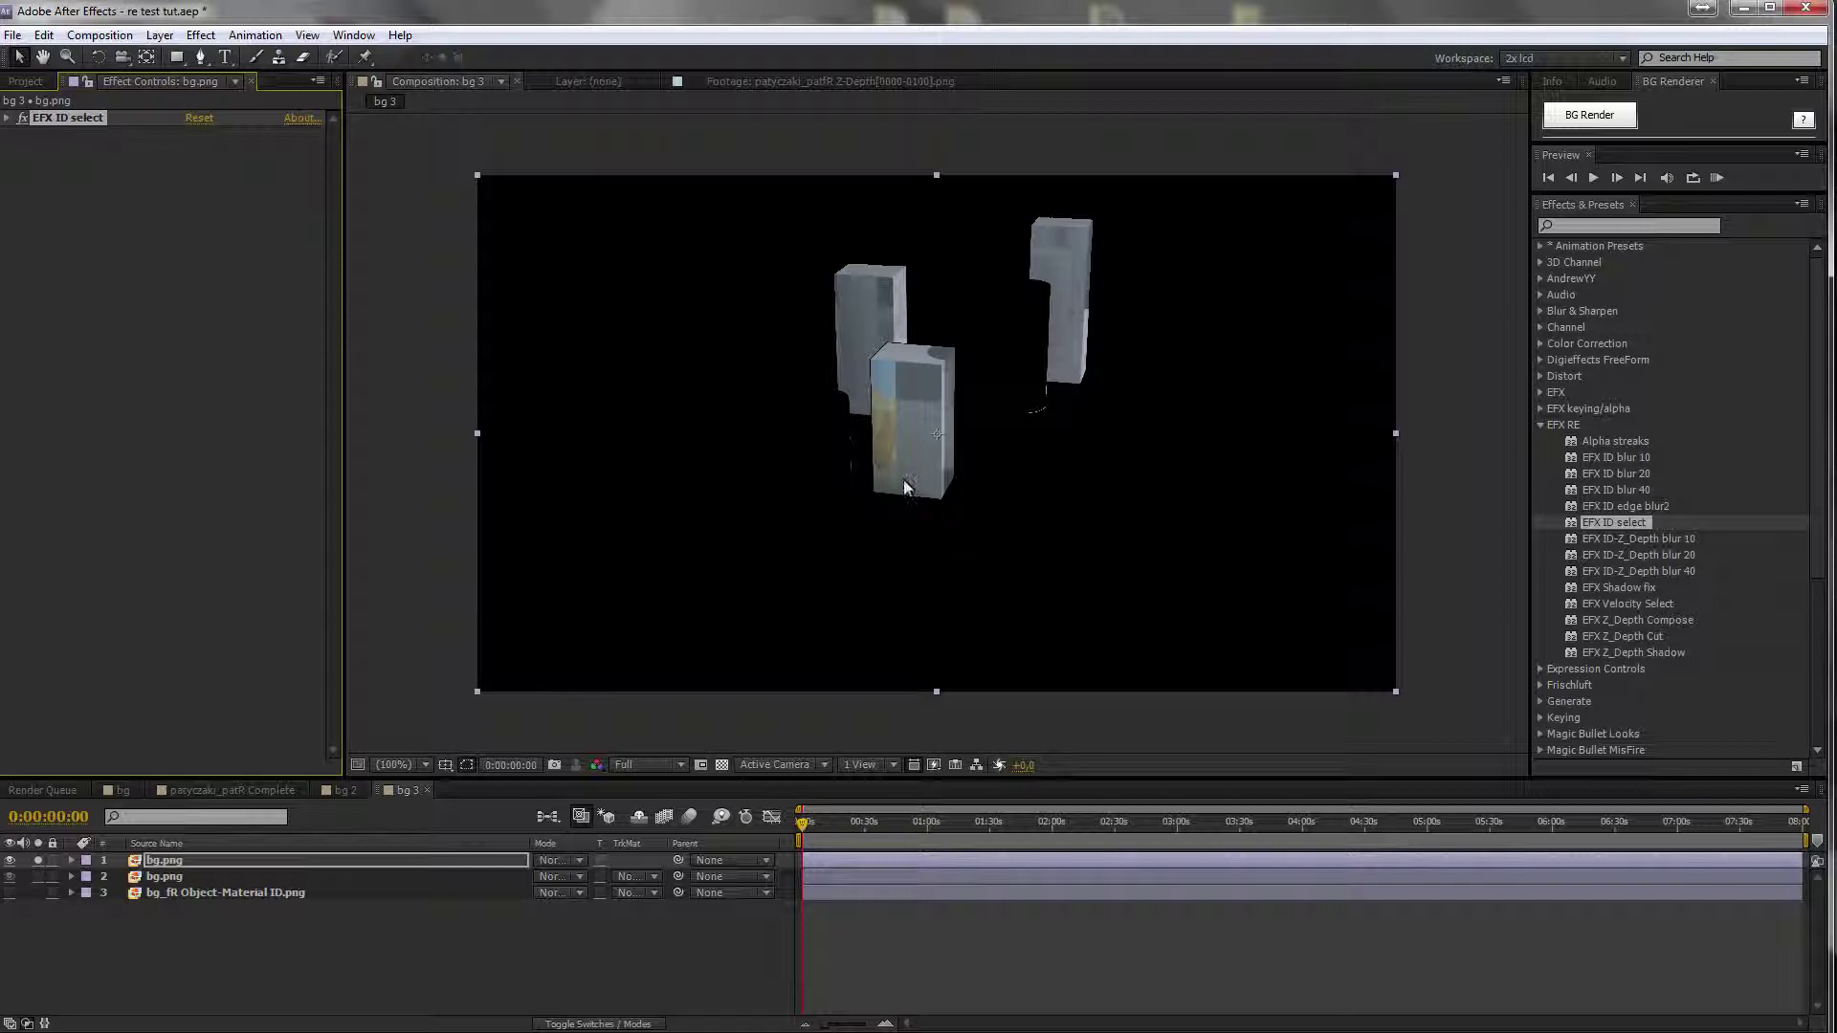
# - Inspect the box cutout edges up close and compare them with the blended pixels in the soloed Object-Material ID pass
pyautogui.scroll(2, 917, 462)
pyautogui.scroll(2, 917, 462)
pyautogui.scroll(-2, 917, 462)
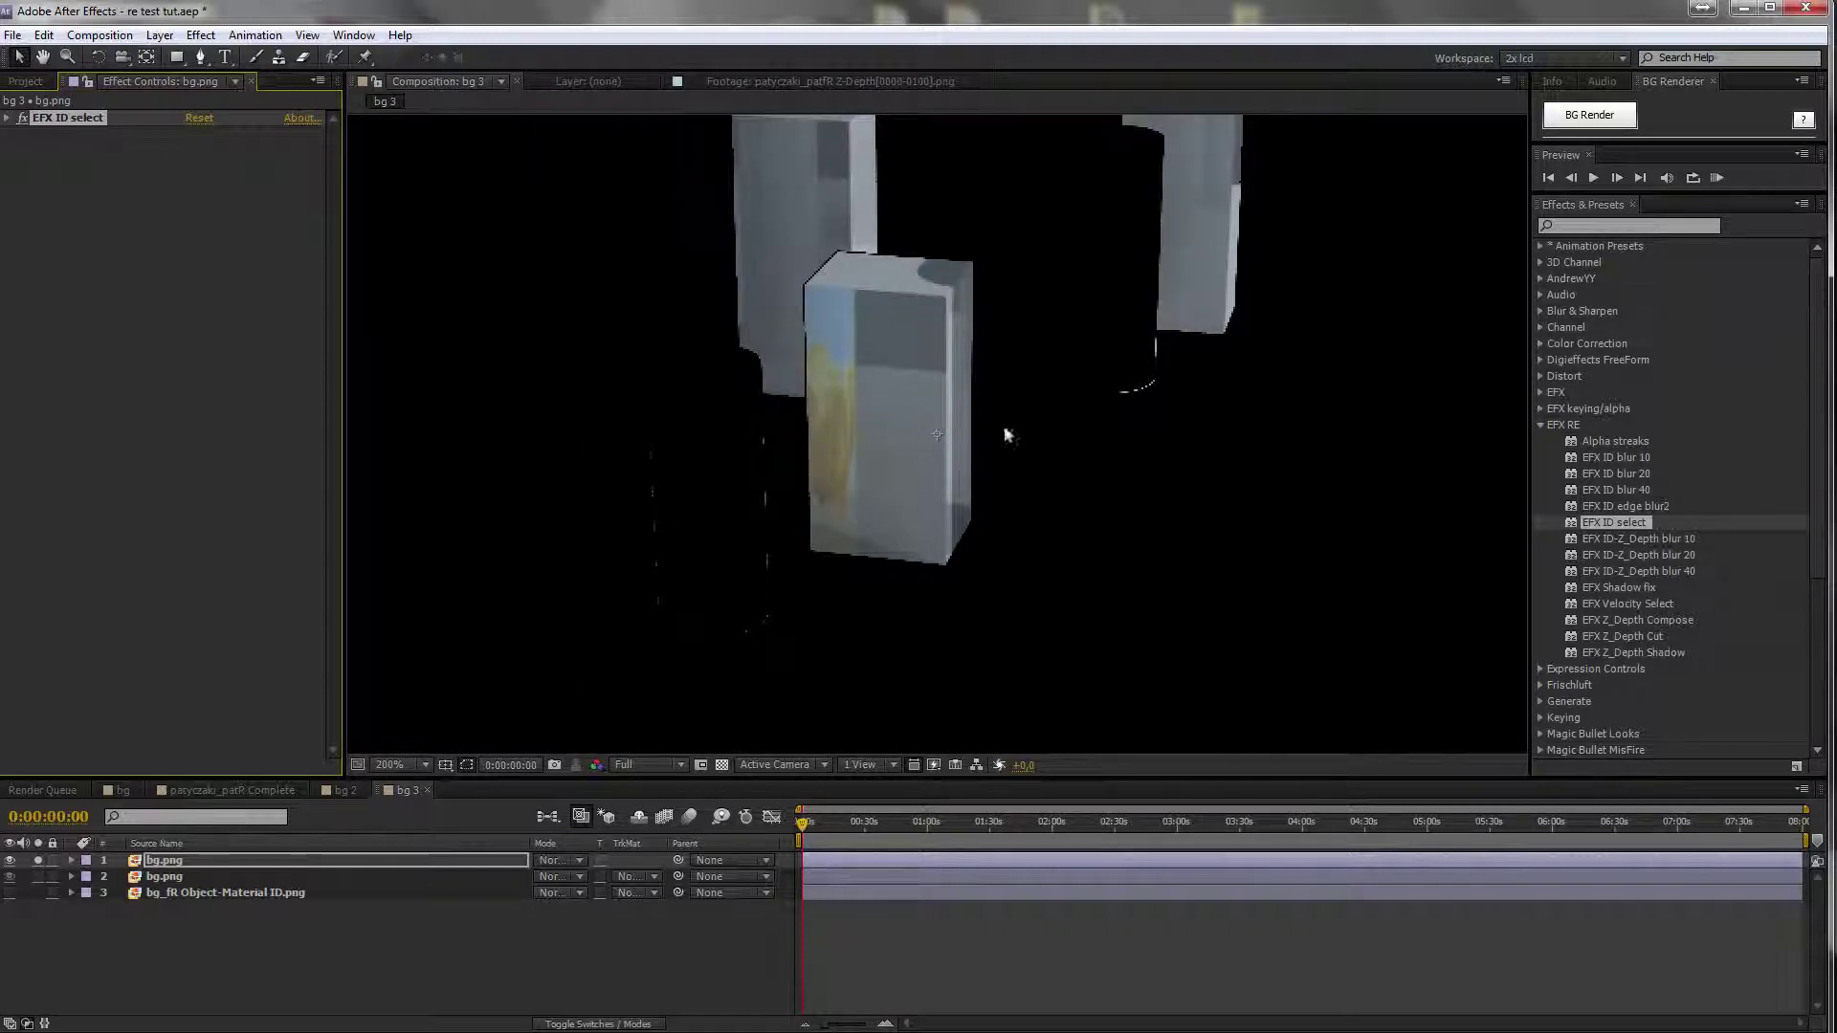
pyautogui.moveTo(927, 312); pyautogui.dragTo(933, 519)
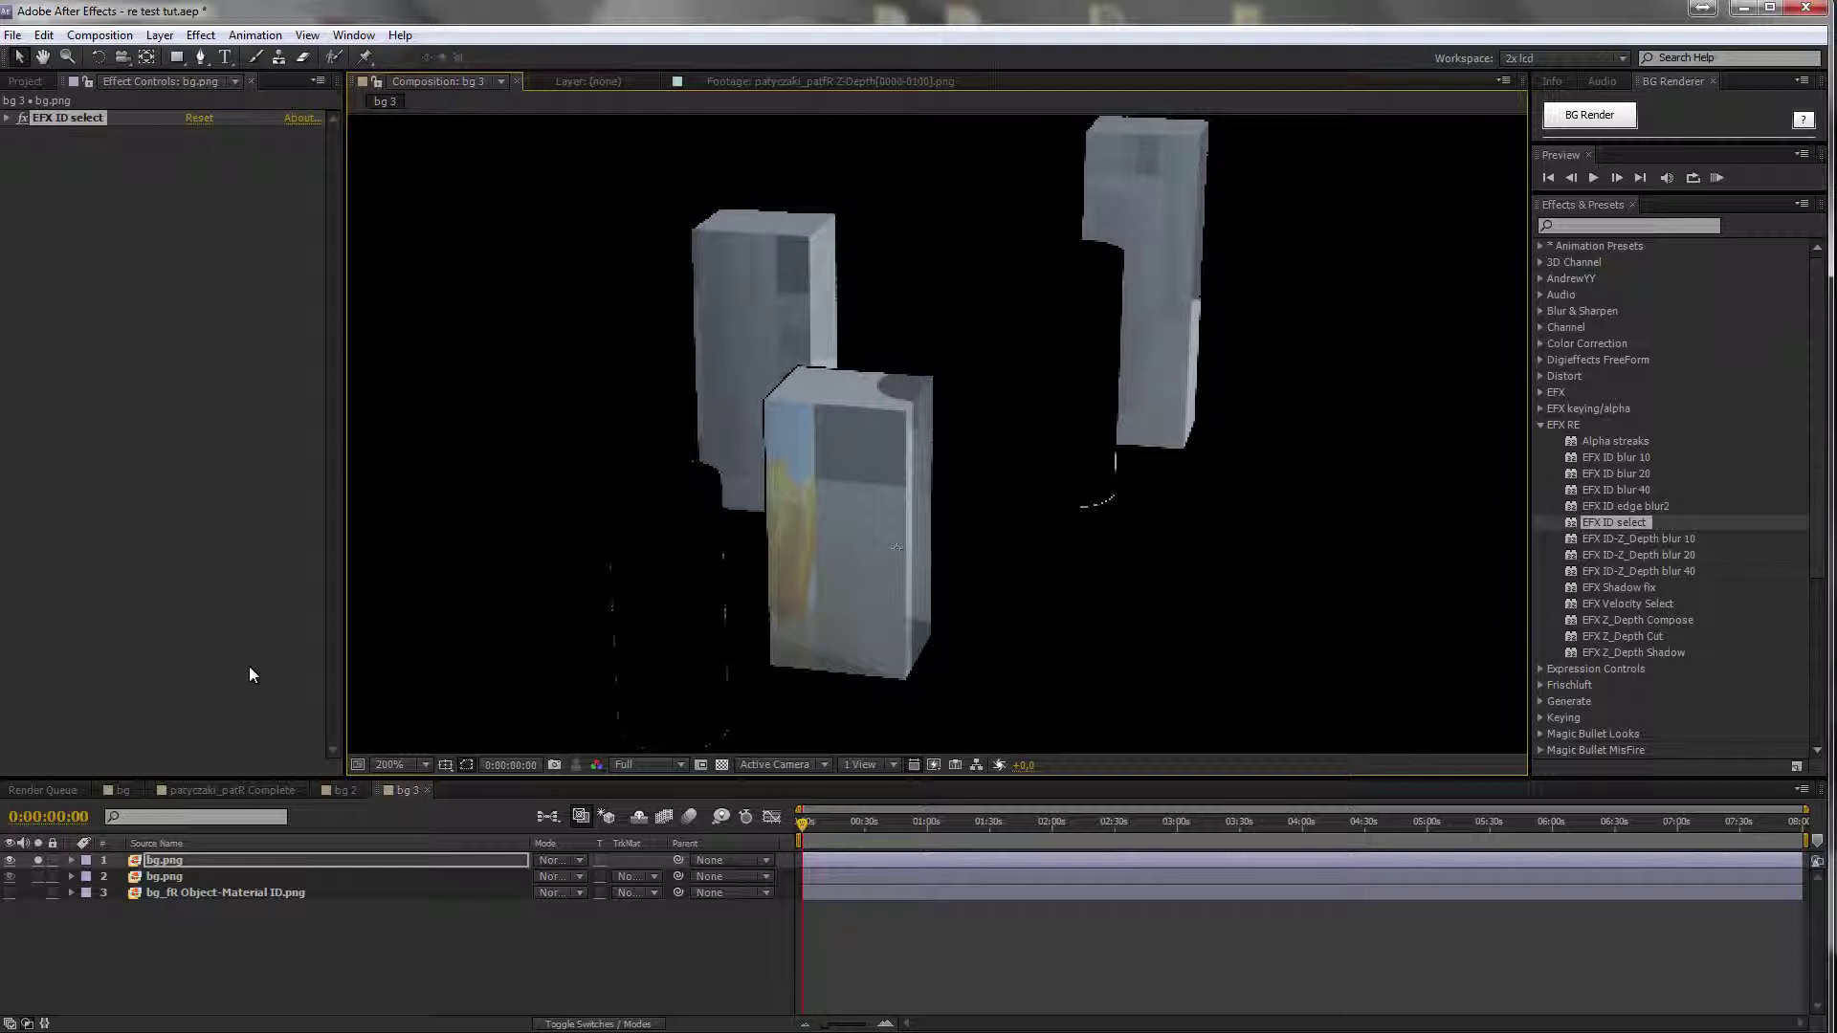
pyautogui.click(11, 893)
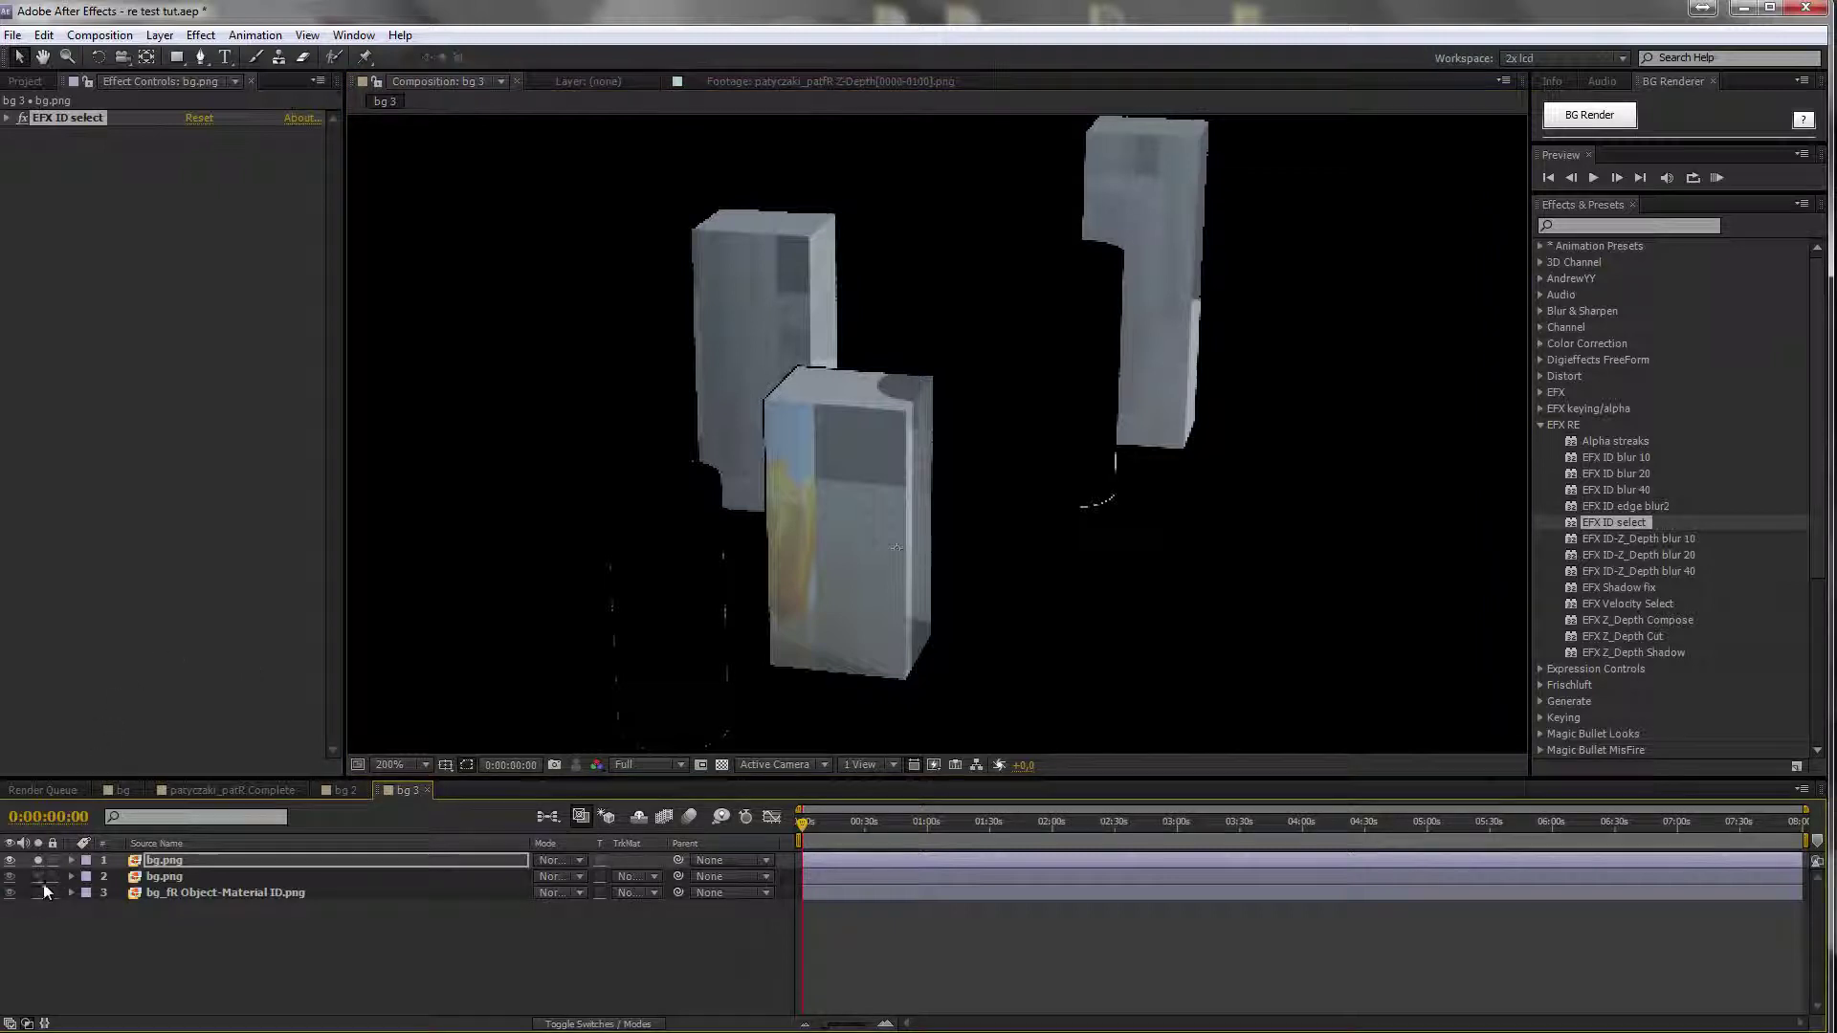
pyautogui.click(38, 892)
pyautogui.scroll(2, 784, 348)
pyautogui.moveTo(694, 337); pyautogui.dragTo(828, 472)
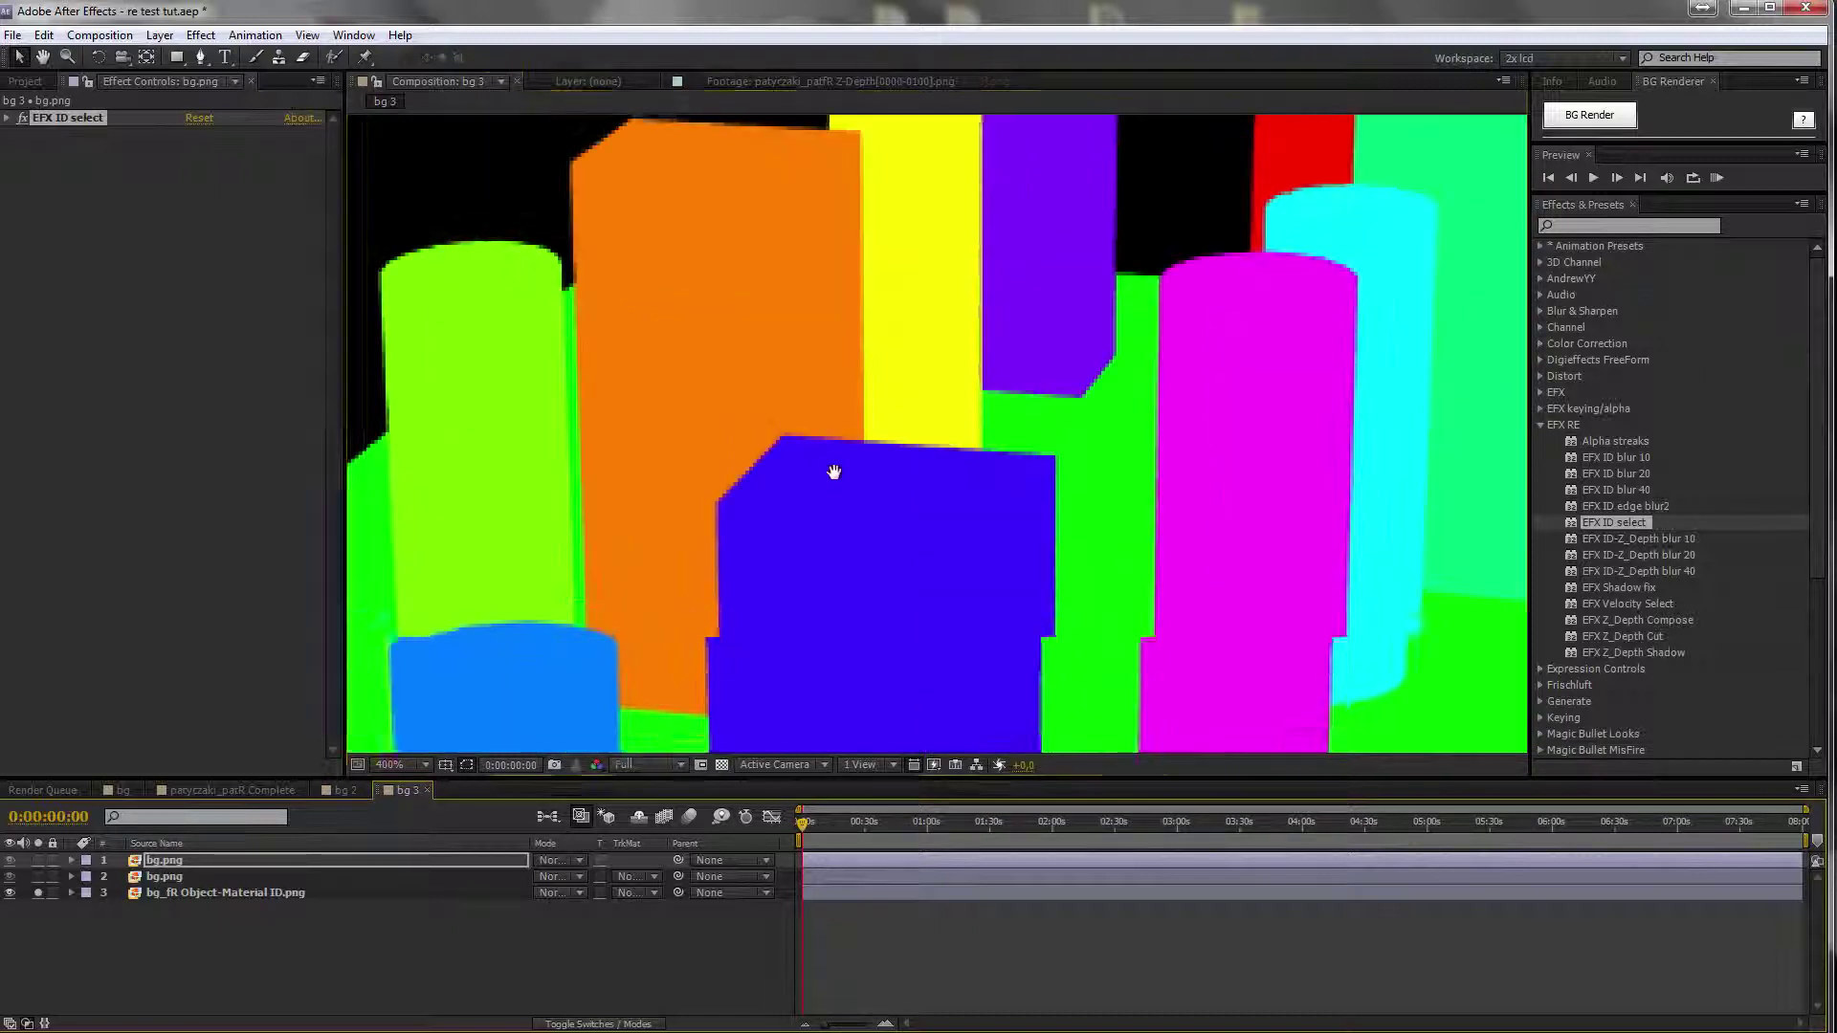
pyautogui.scroll(1, 832, 439)
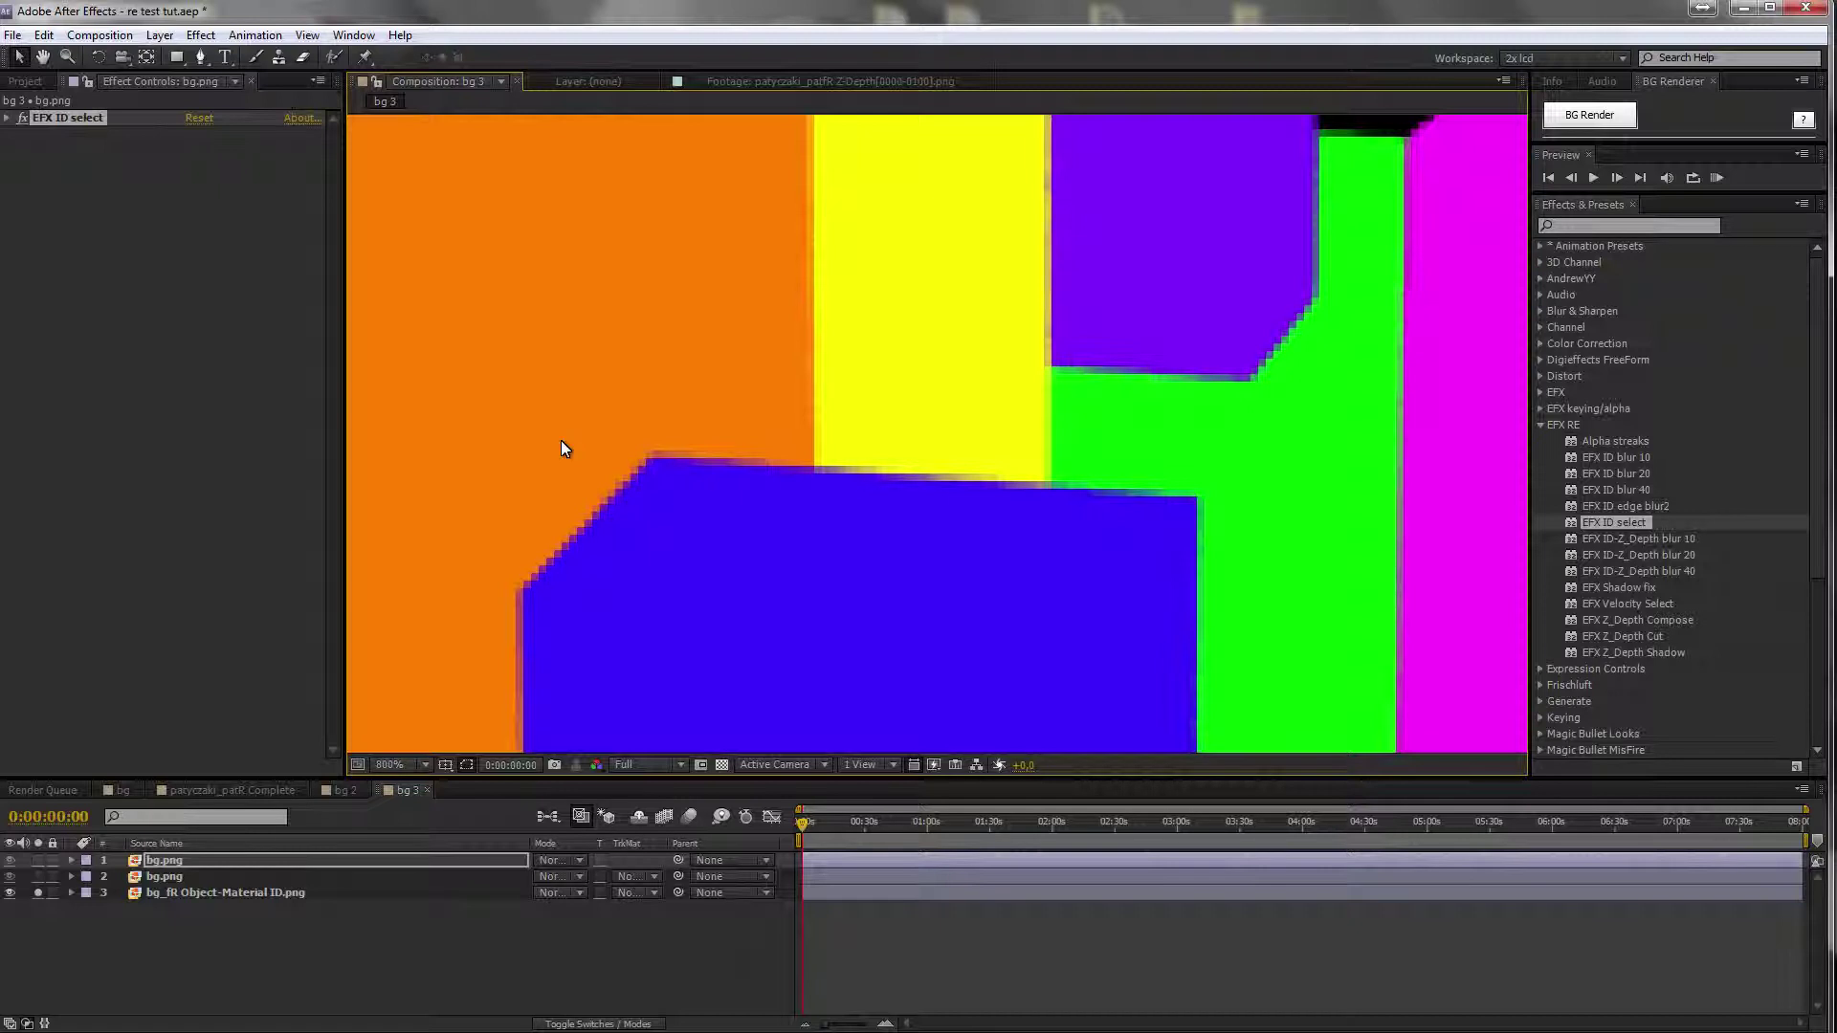
# - Solo the upper bg.png layer instead of the ID pass and apply the Alpha streaks effect after EFX ID select
pyautogui.click(38, 892)
pyautogui.click(38, 860)
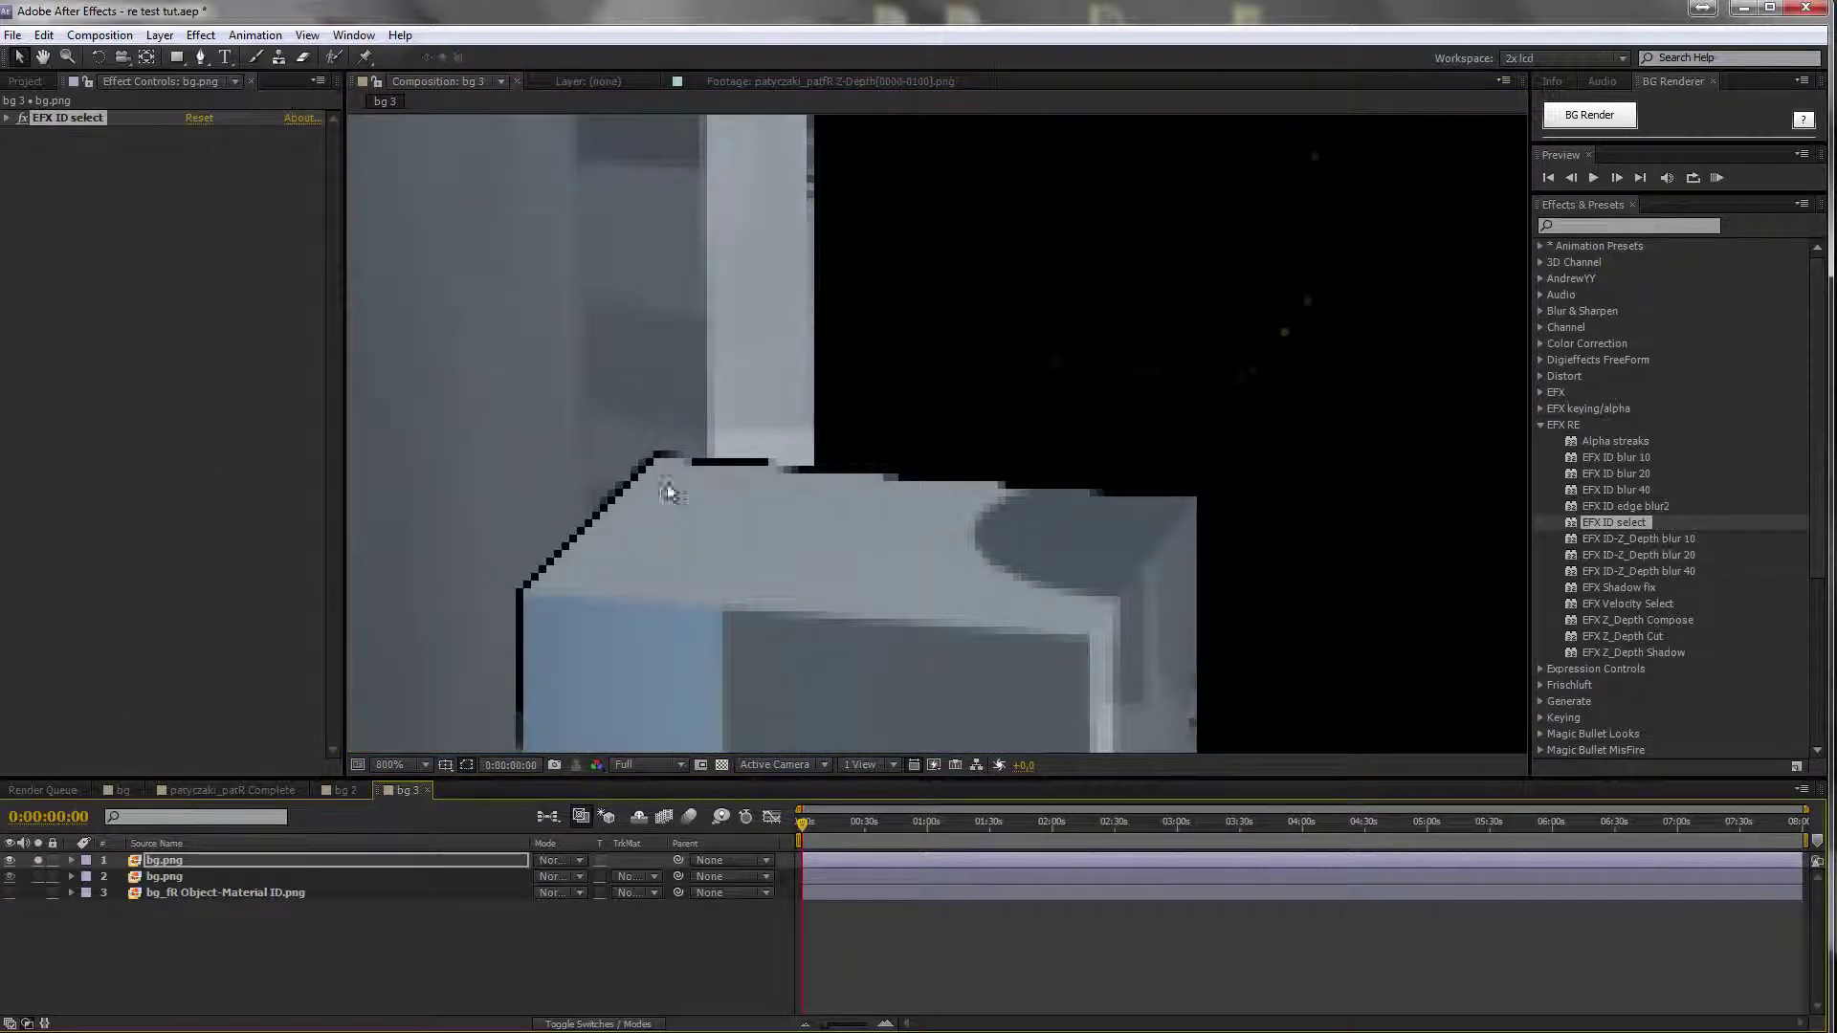
pyautogui.scroll(-2, 951, 528)
pyautogui.scroll(-2, 951, 521)
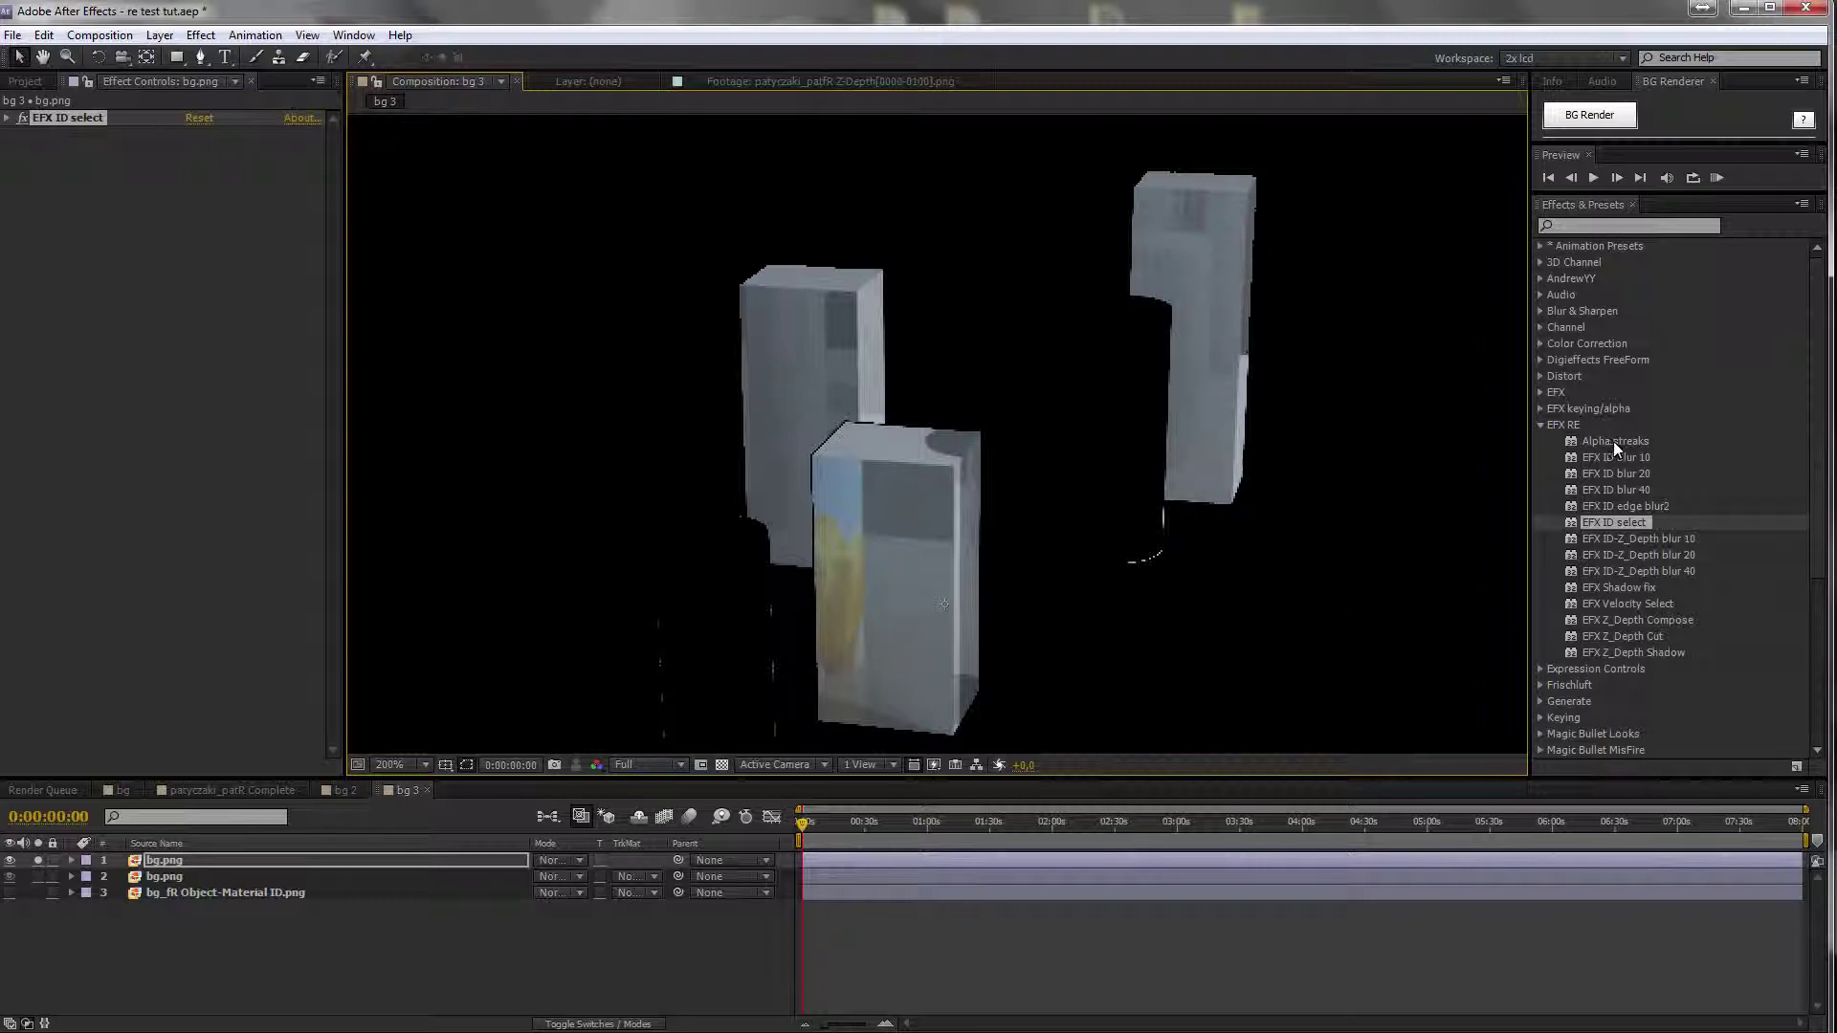
pyautogui.moveTo(1603, 439)
pyautogui.mouseDown()
pyautogui.moveTo(1102, 467)
pyautogui.moveTo(176, 312)
pyautogui.mouseUp()
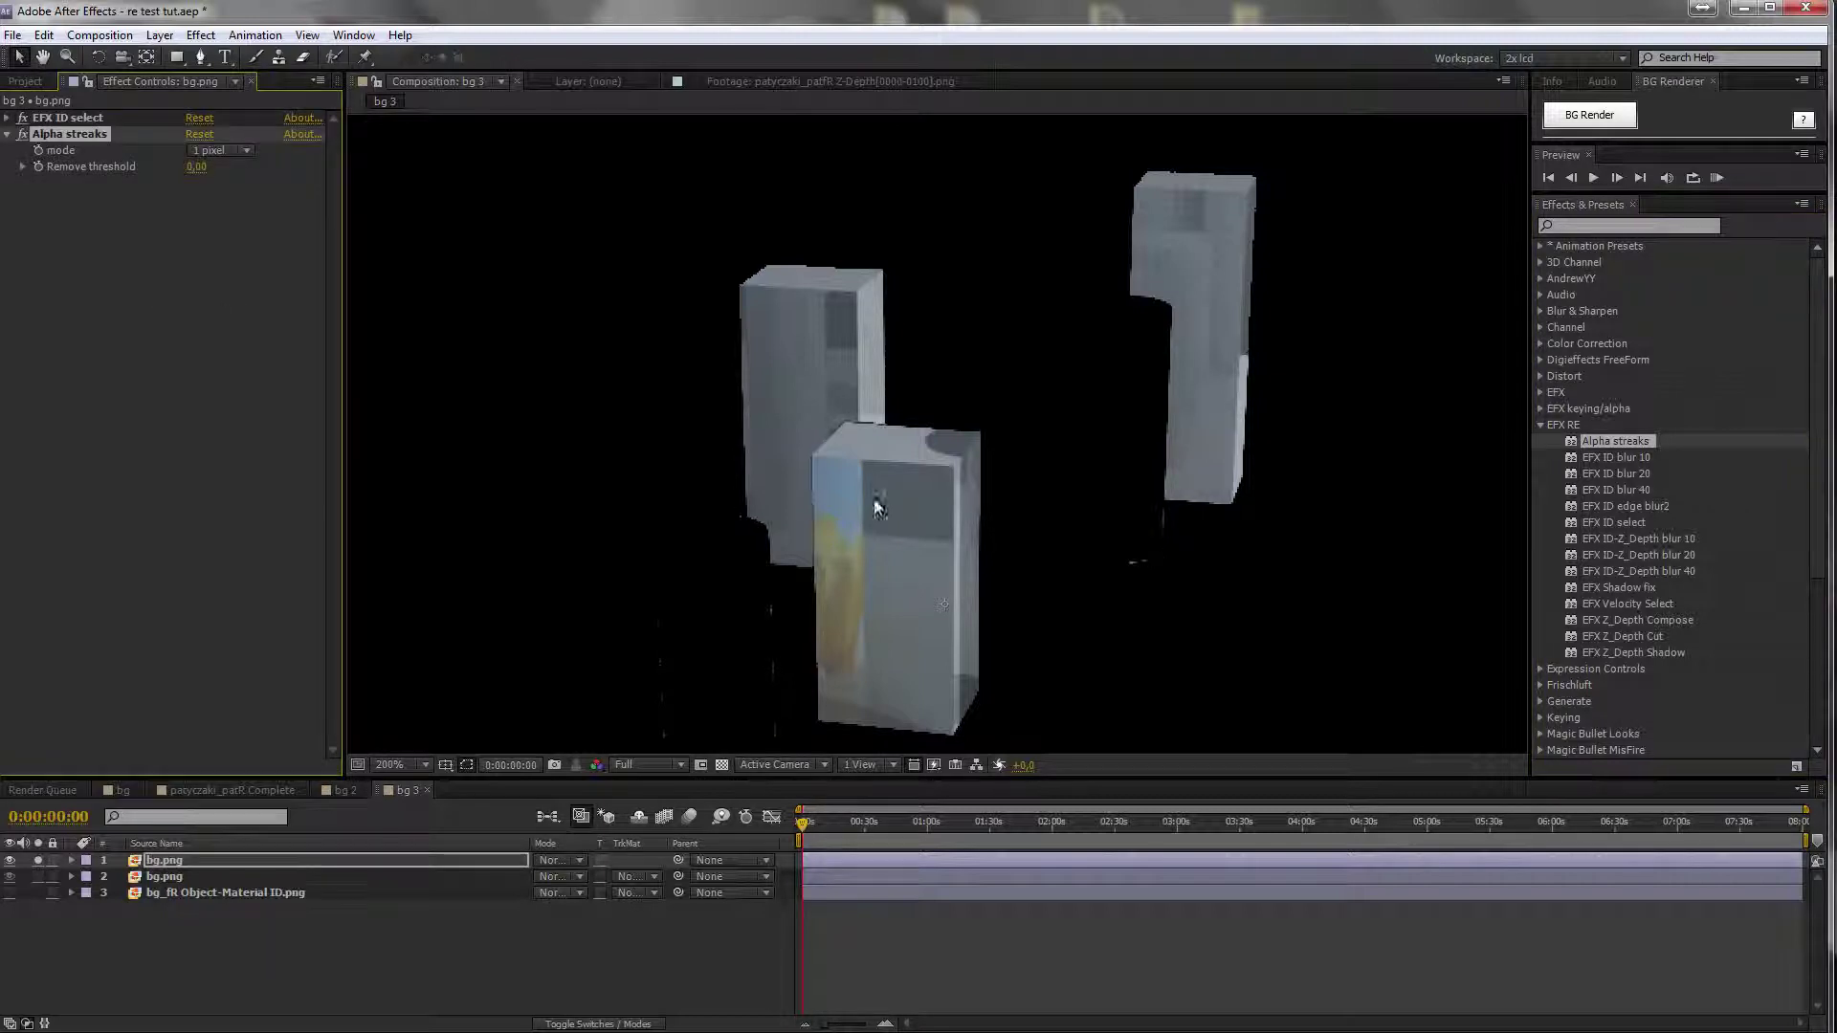
# - Compare the dark seams and stray edge pixels around the boxes with Alpha streaks disabled and enabled
pyautogui.scroll(2, 956, 495)
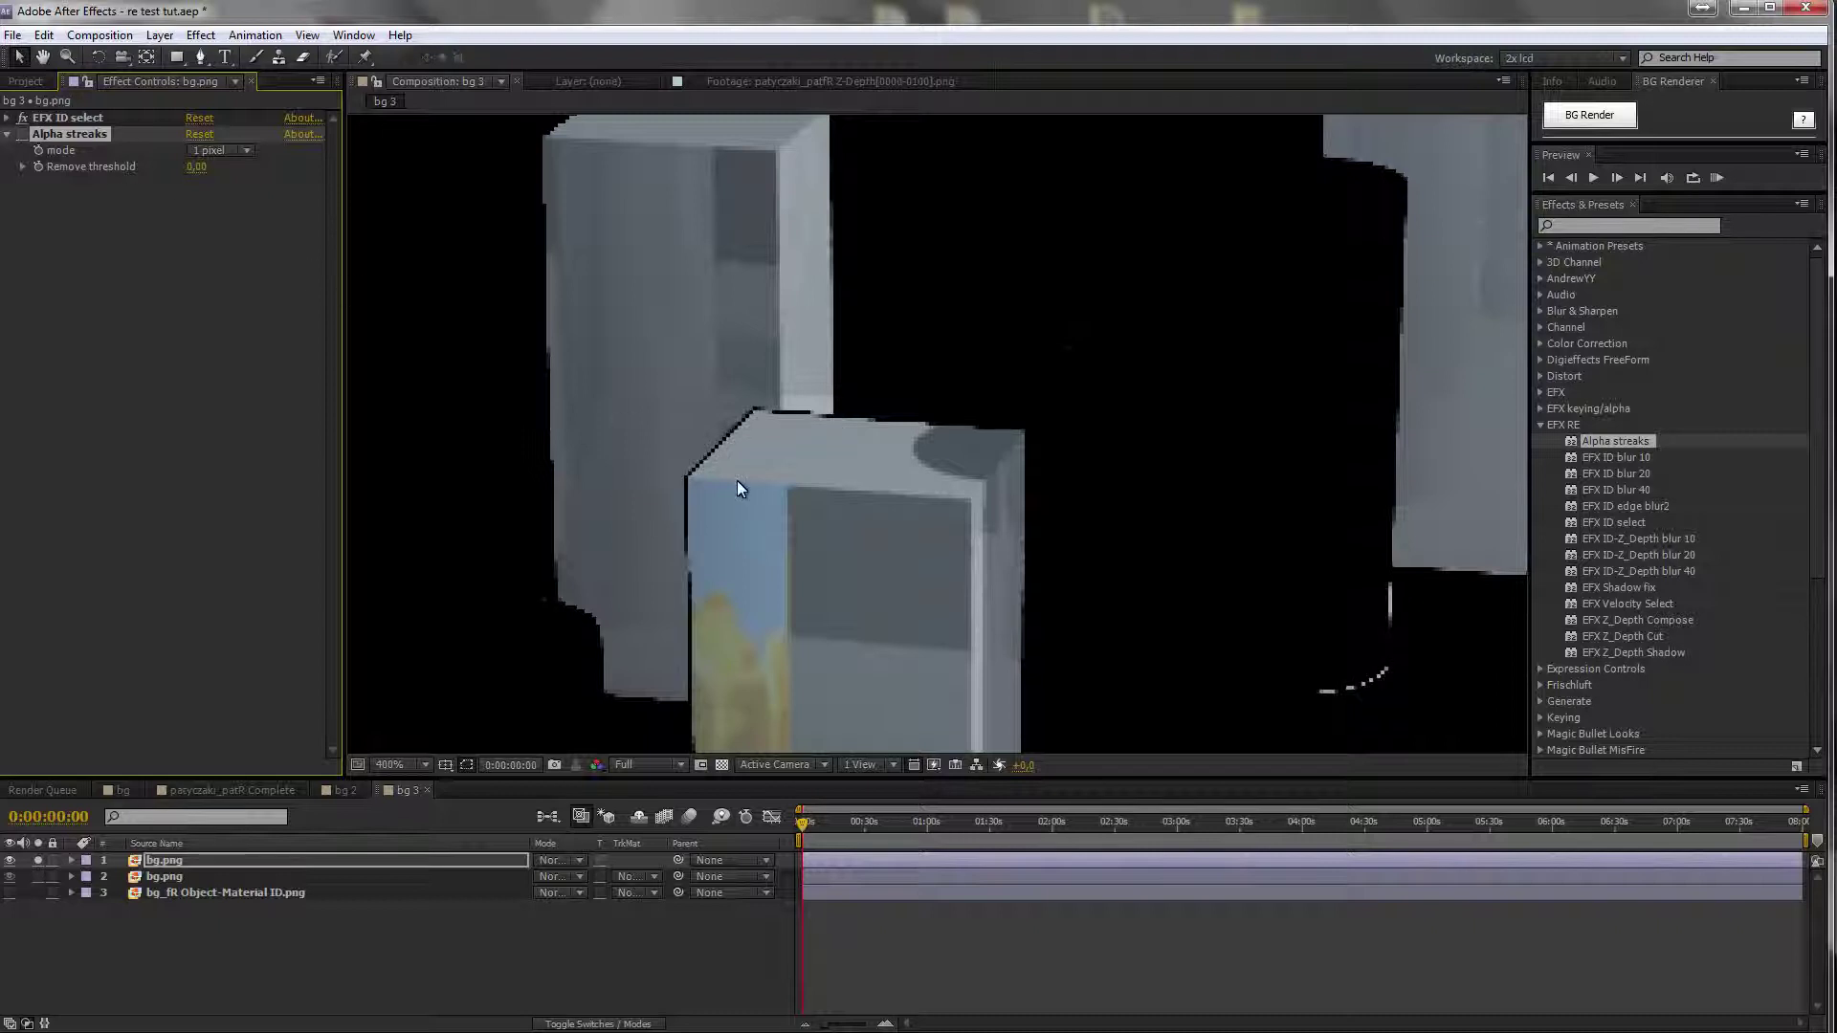
pyautogui.scroll(1, 871, 507)
pyautogui.moveTo(881, 501); pyautogui.dragTo(1052, 280)
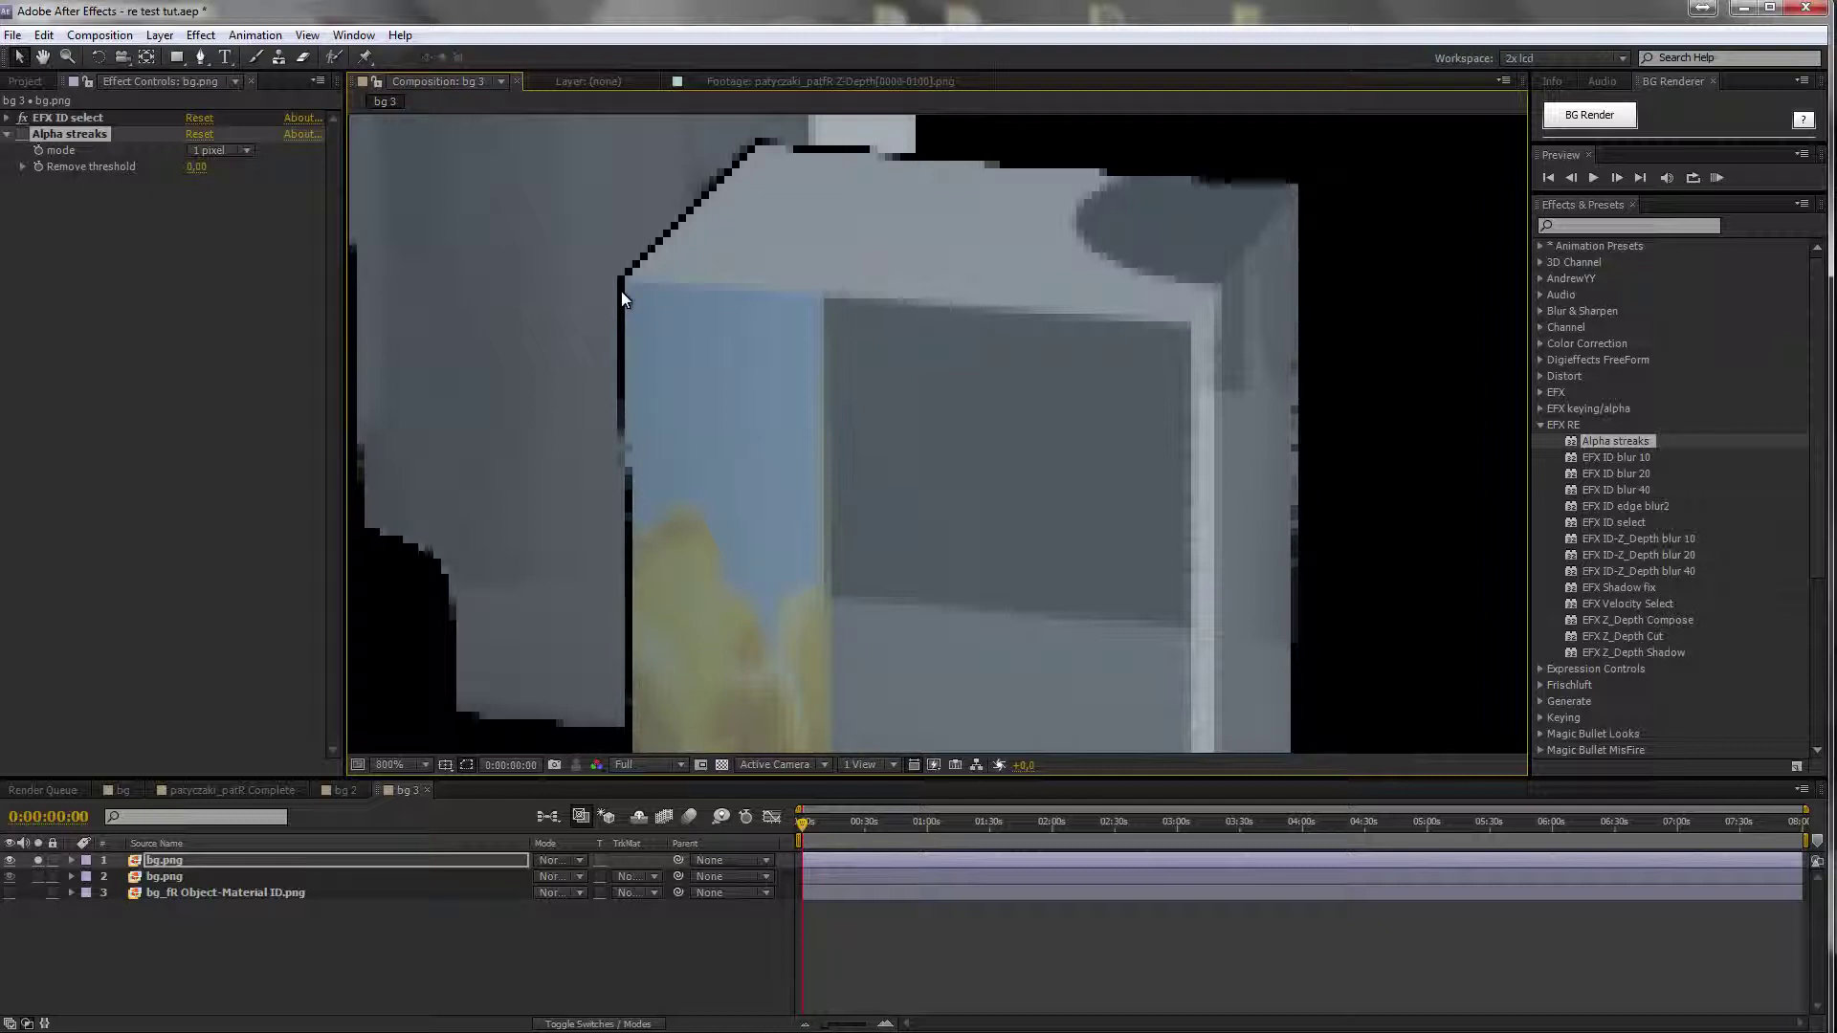
pyautogui.moveTo(984, 491); pyautogui.dragTo(1339, 268)
pyautogui.moveTo(578, 589); pyautogui.dragTo(716, 510)
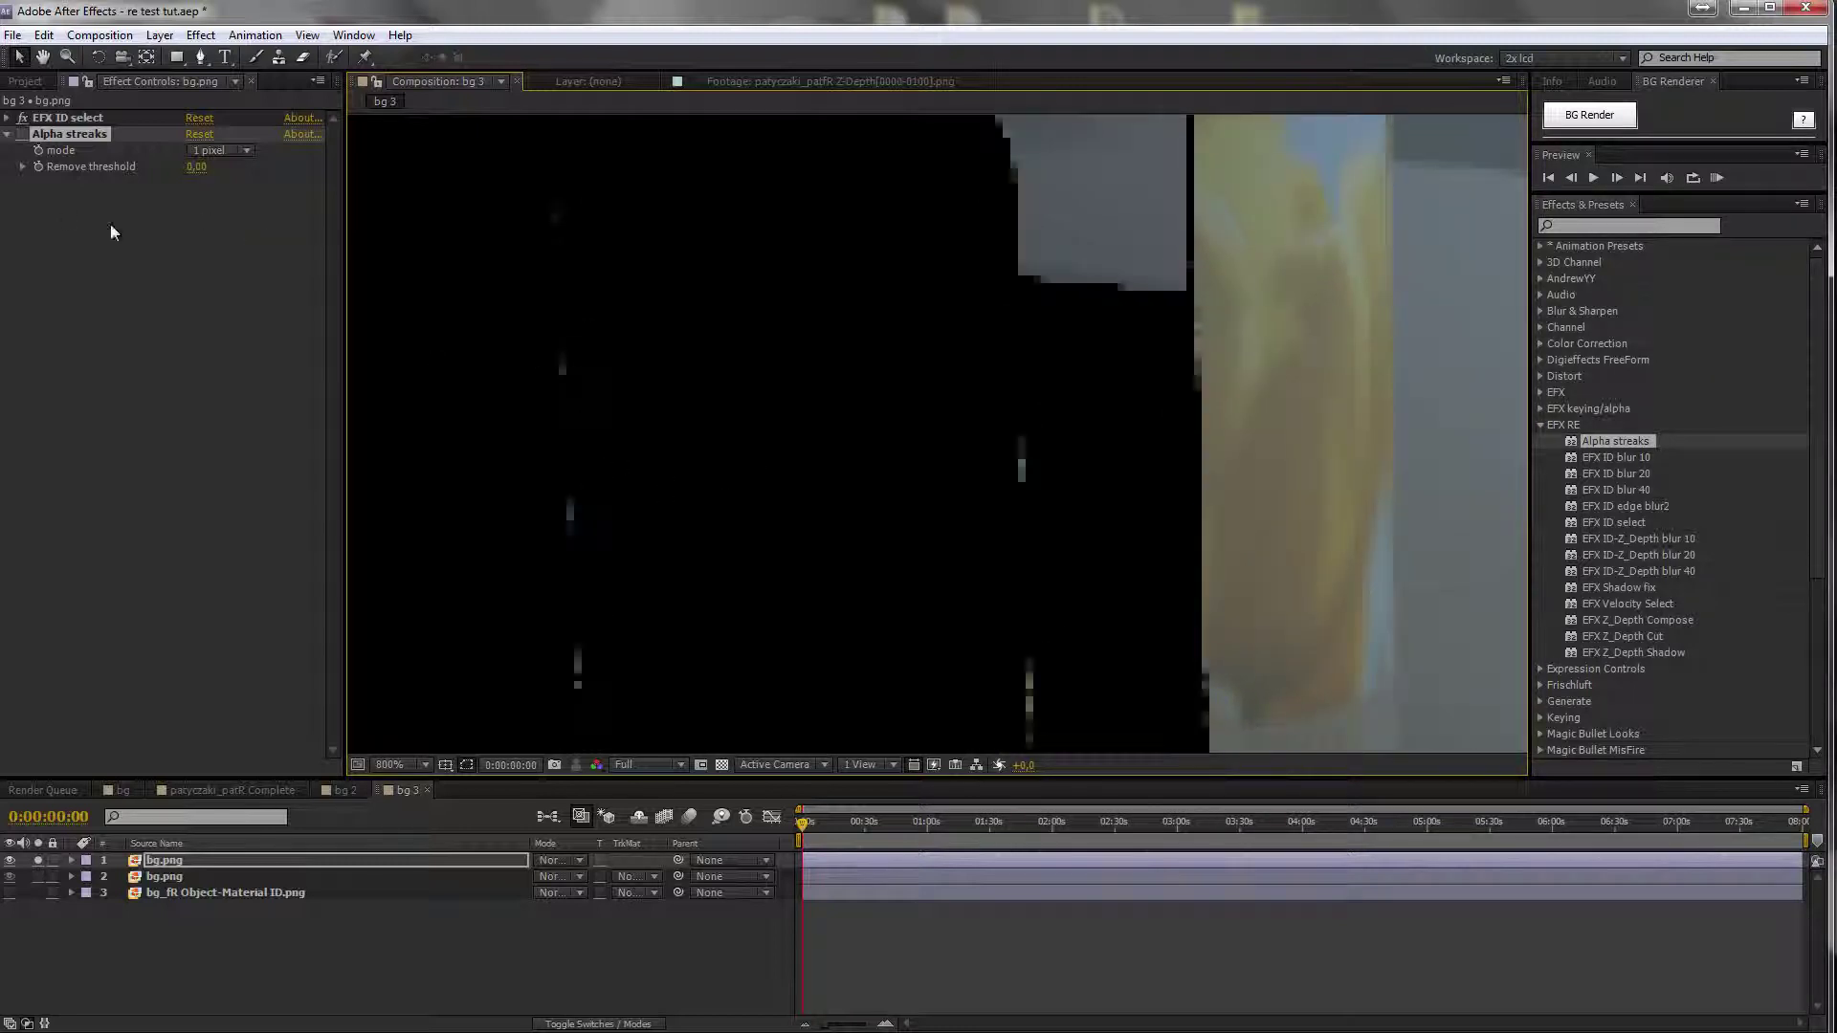
pyautogui.click(25, 130)
pyautogui.moveTo(922, 295); pyautogui.dragTo(746, 624)
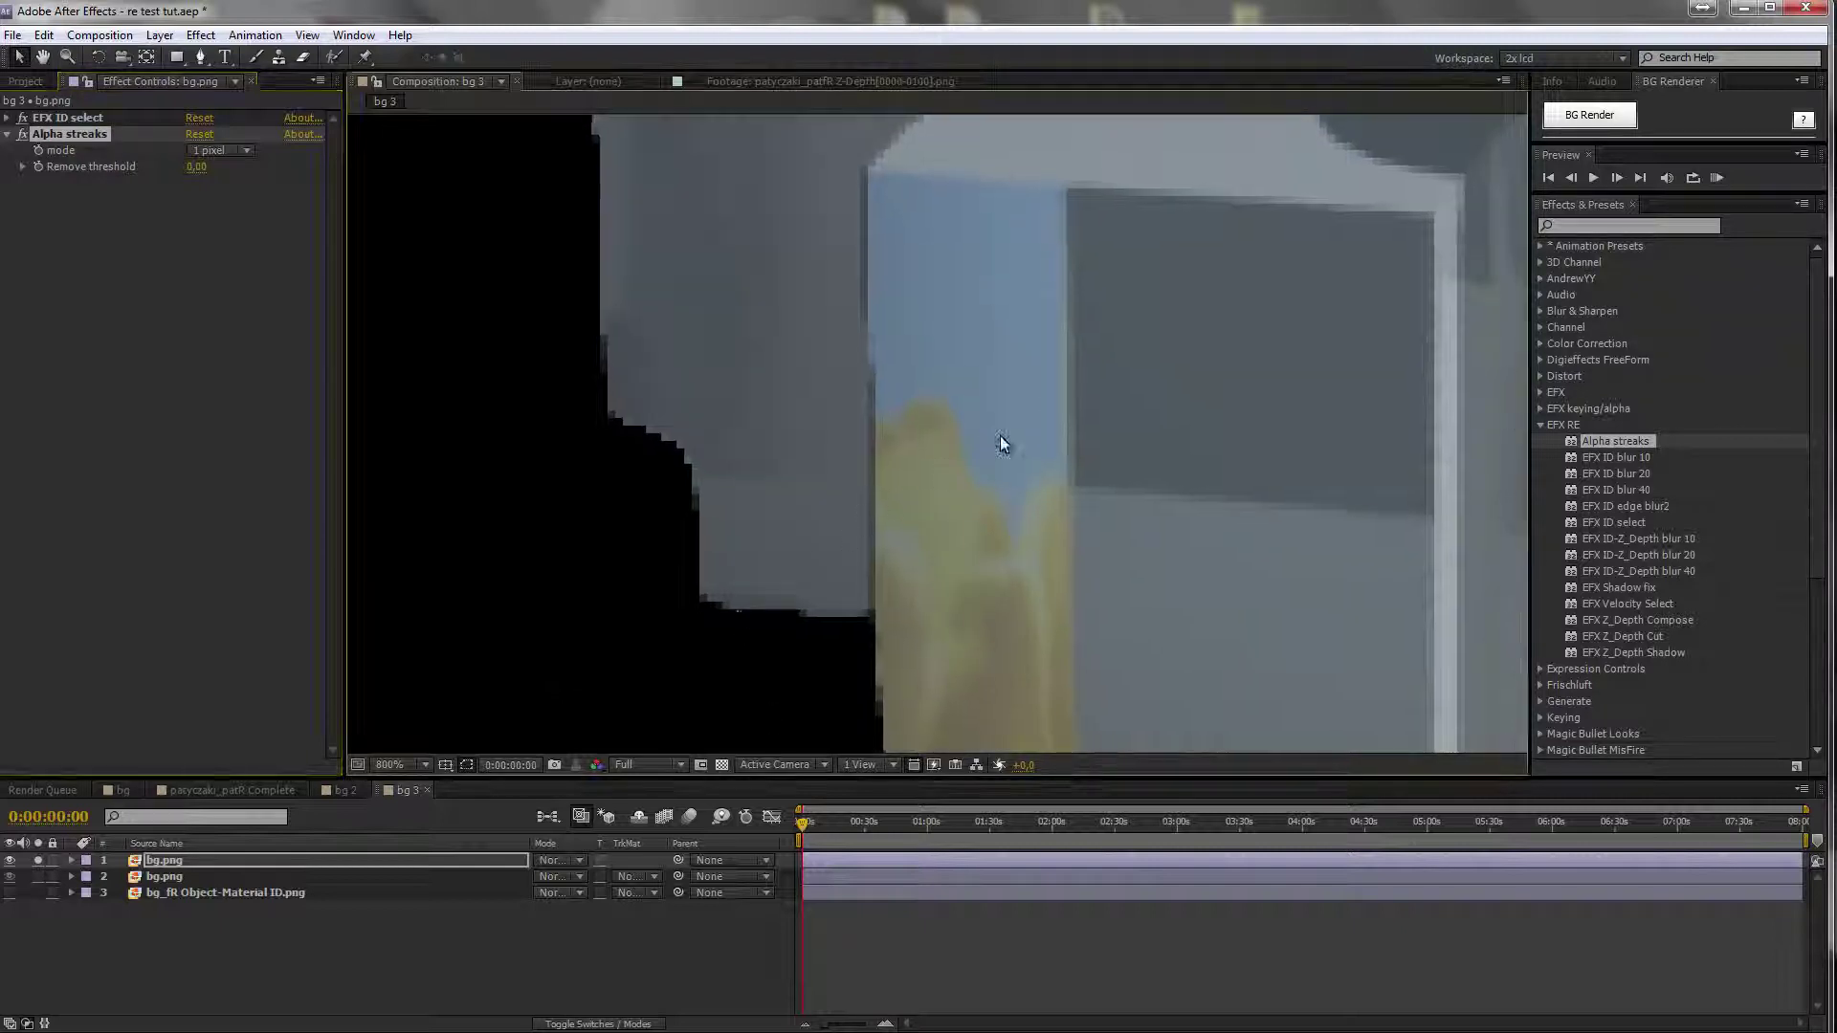
pyautogui.moveTo(1000, 443); pyautogui.dragTo(635, 513)
pyautogui.moveTo(819, 561); pyautogui.dragTo(936, 666)
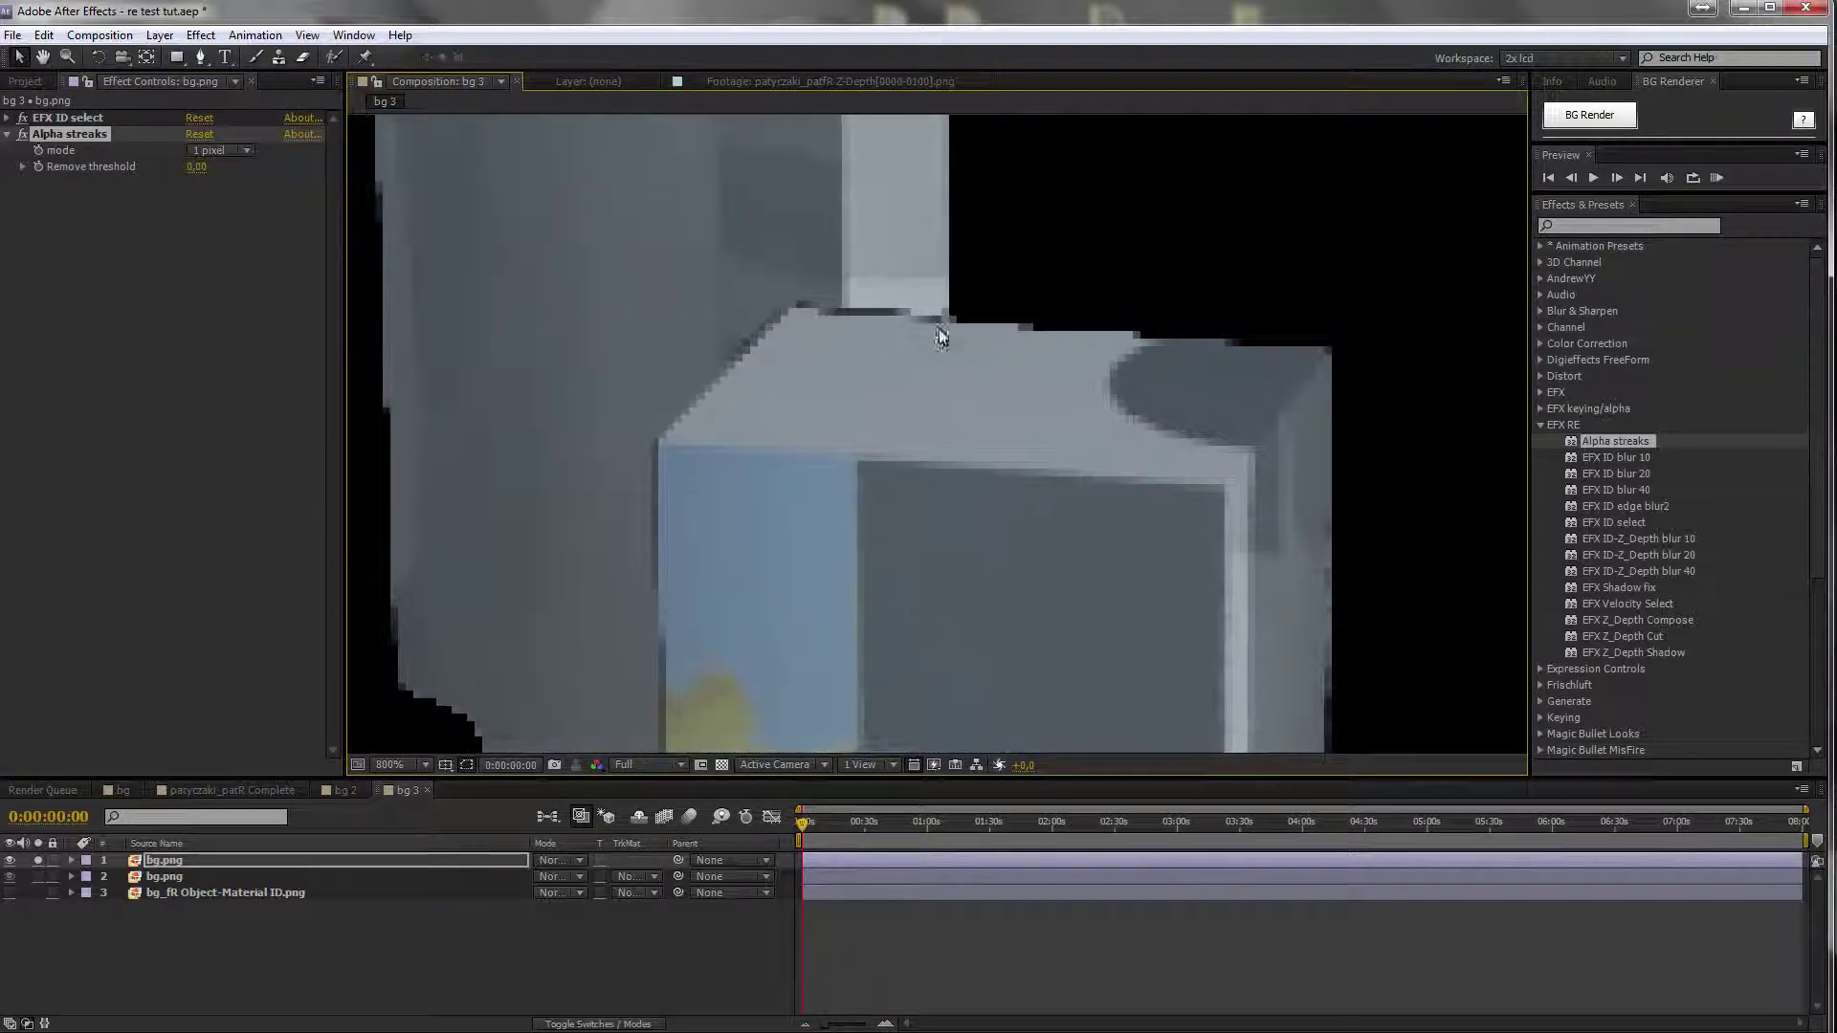
# - Set the Alpha streaks mode to 2 pixel
pyautogui.click(245, 151)
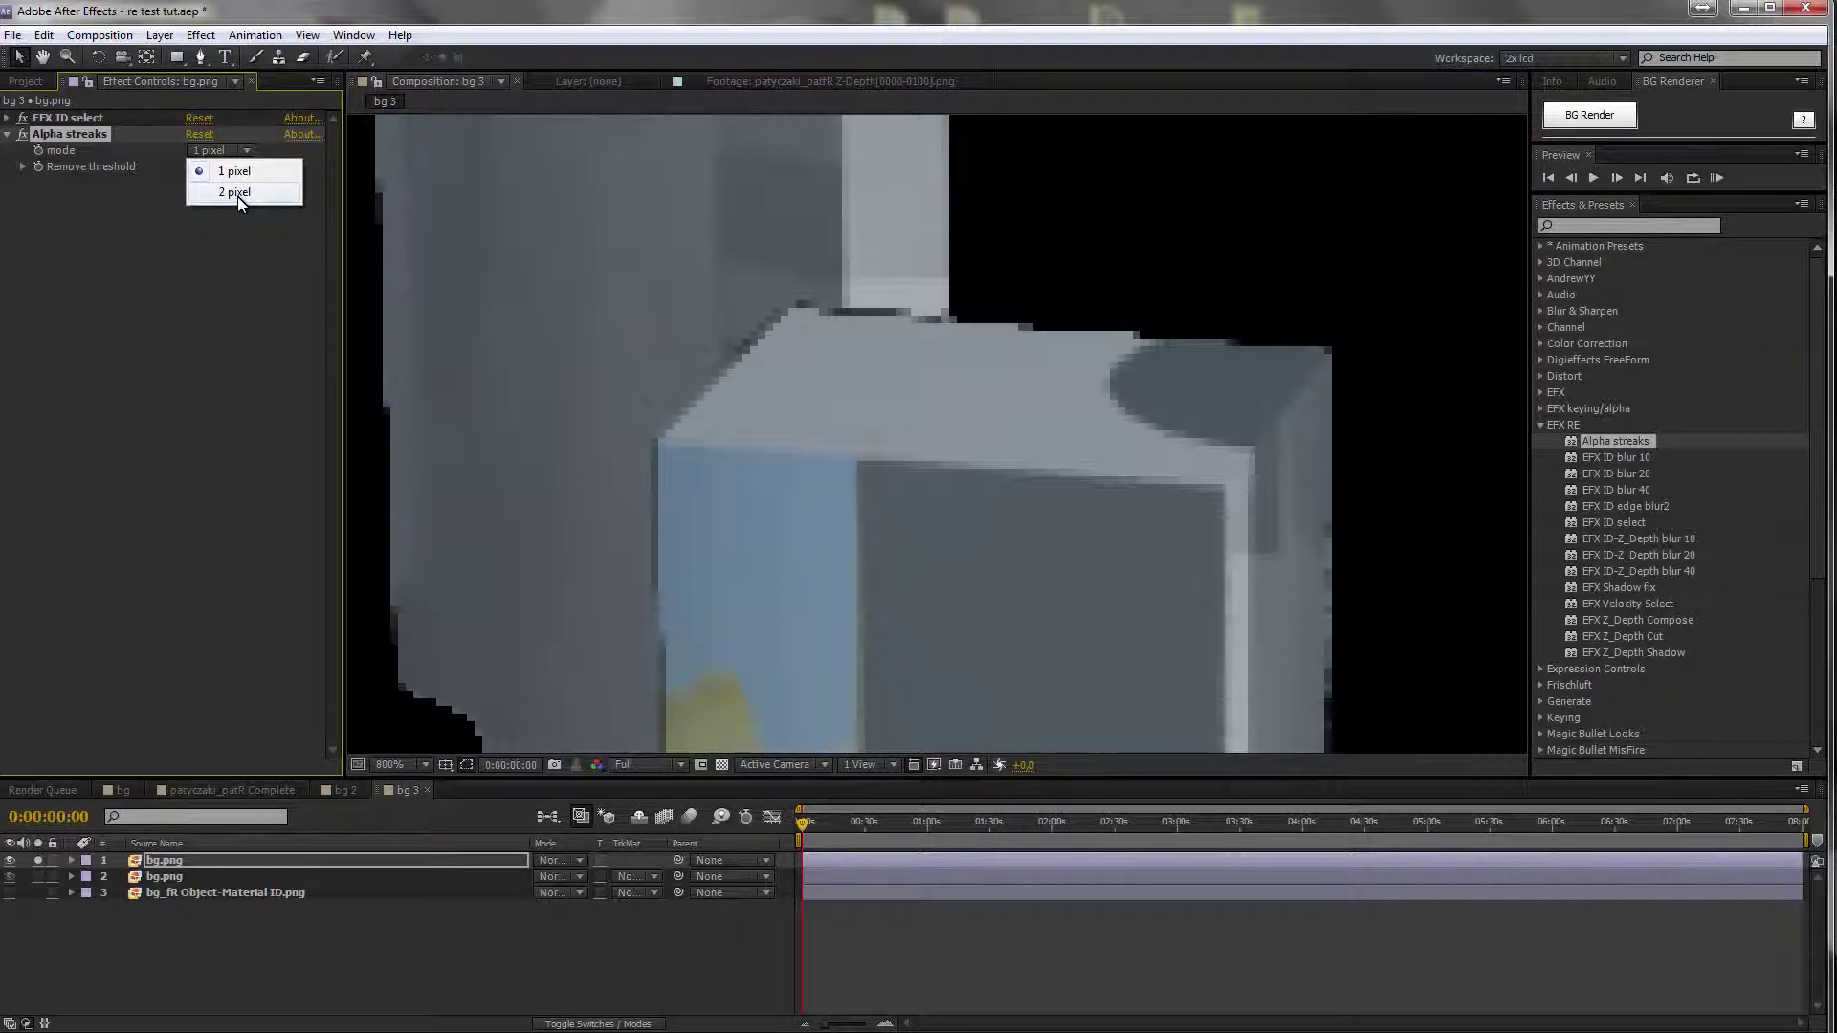
pyautogui.click(237, 194)
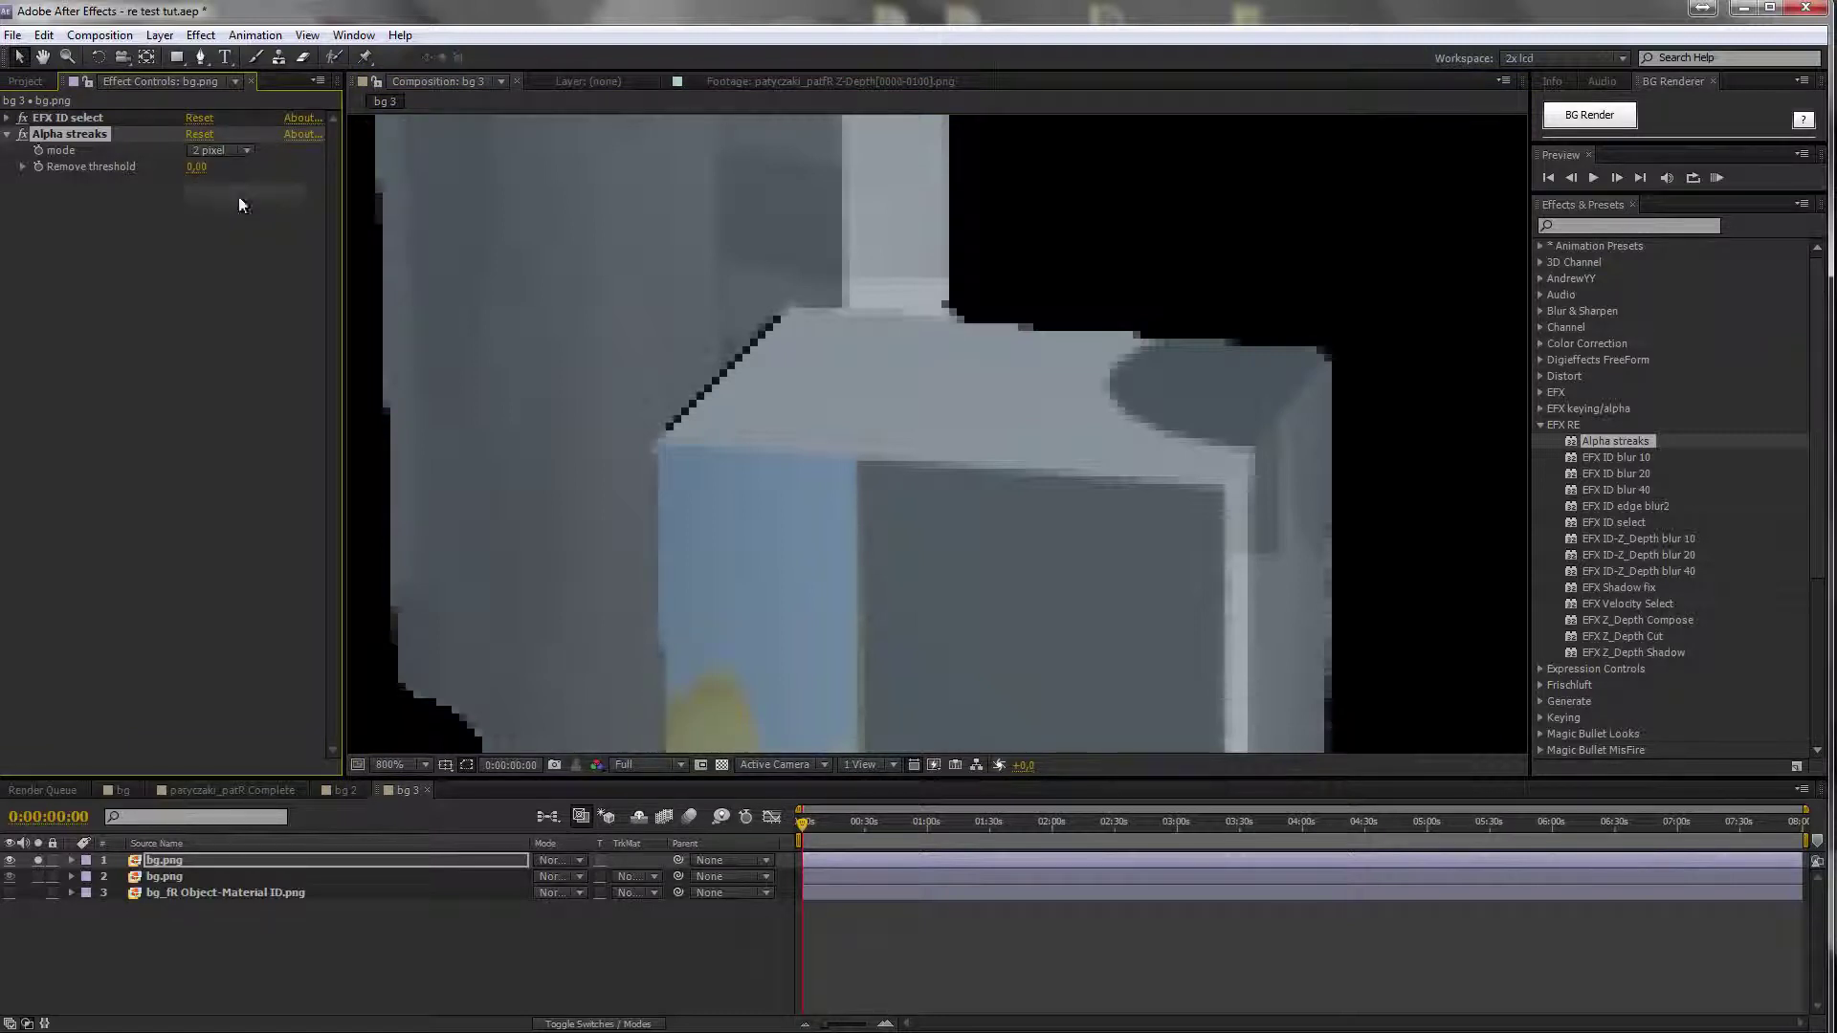
# - Compare the isolated boxes' edges with the 2 pixel Alpha streaks disabled and enabled
pyautogui.scroll(-6, 771, 479)
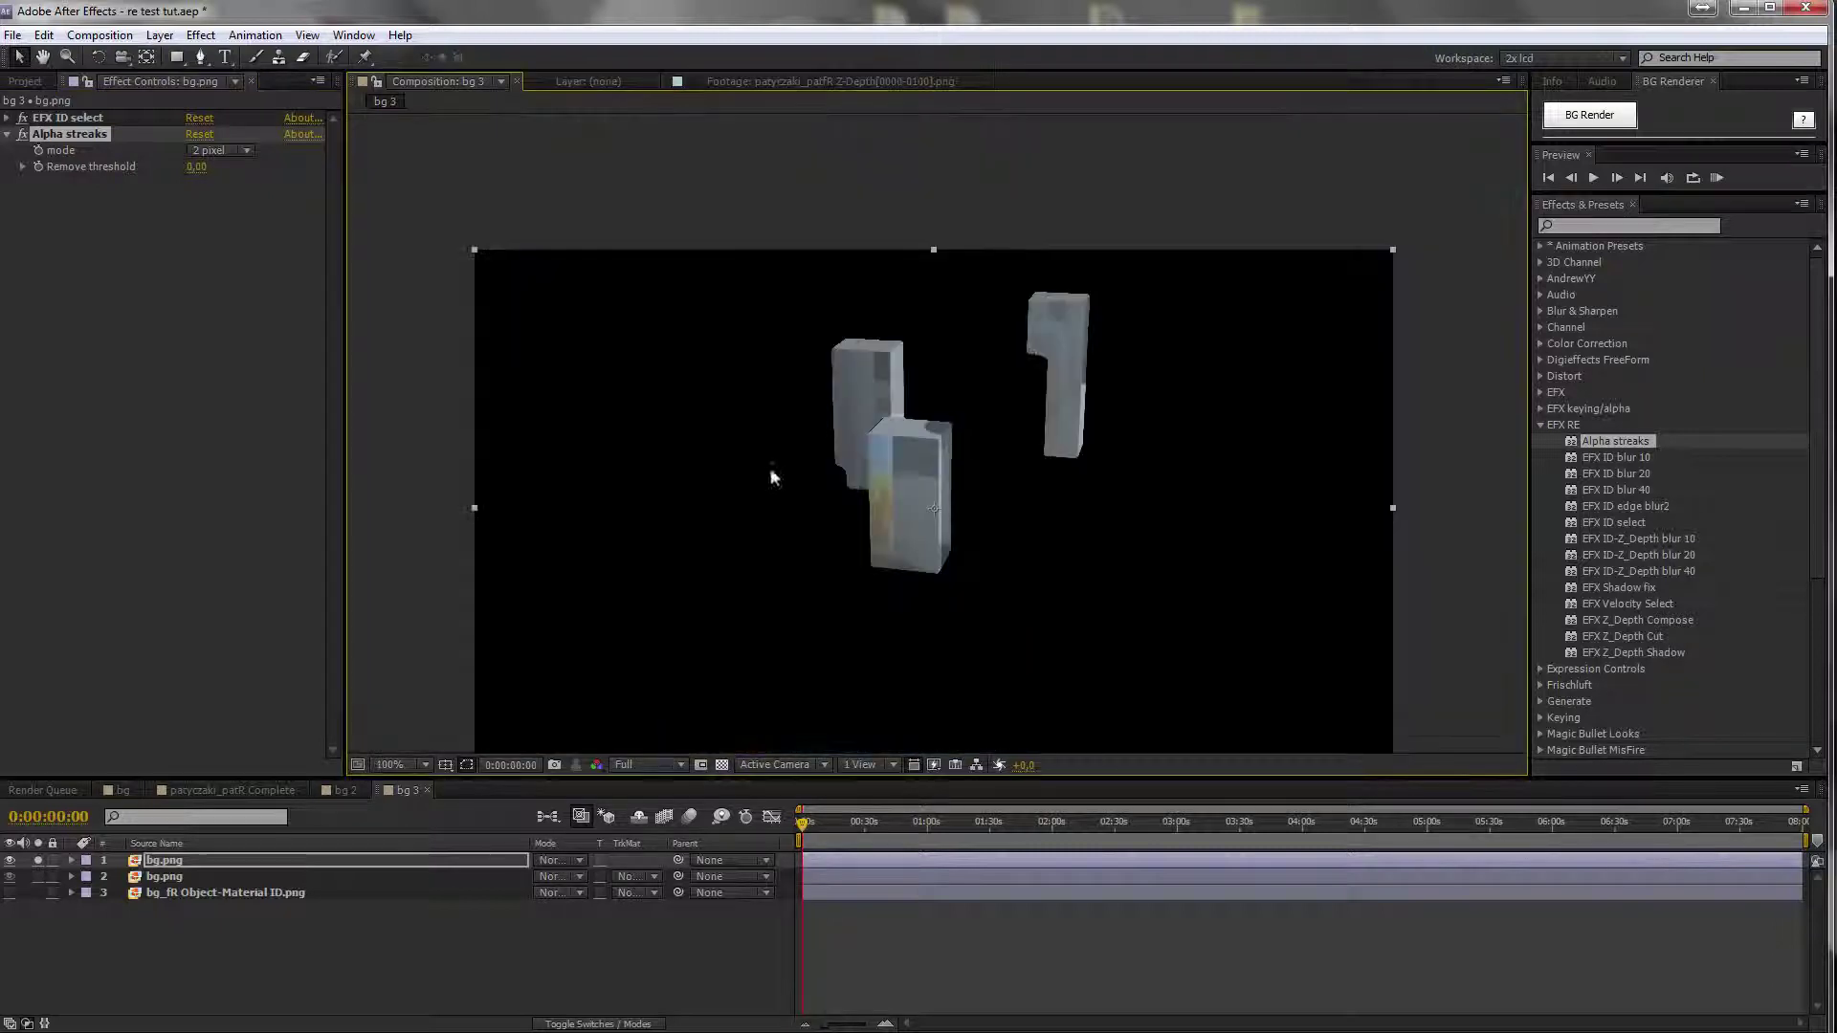
pyautogui.scroll(2, 934, 452)
pyautogui.click(22, 134)
pyautogui.click(23, 134)
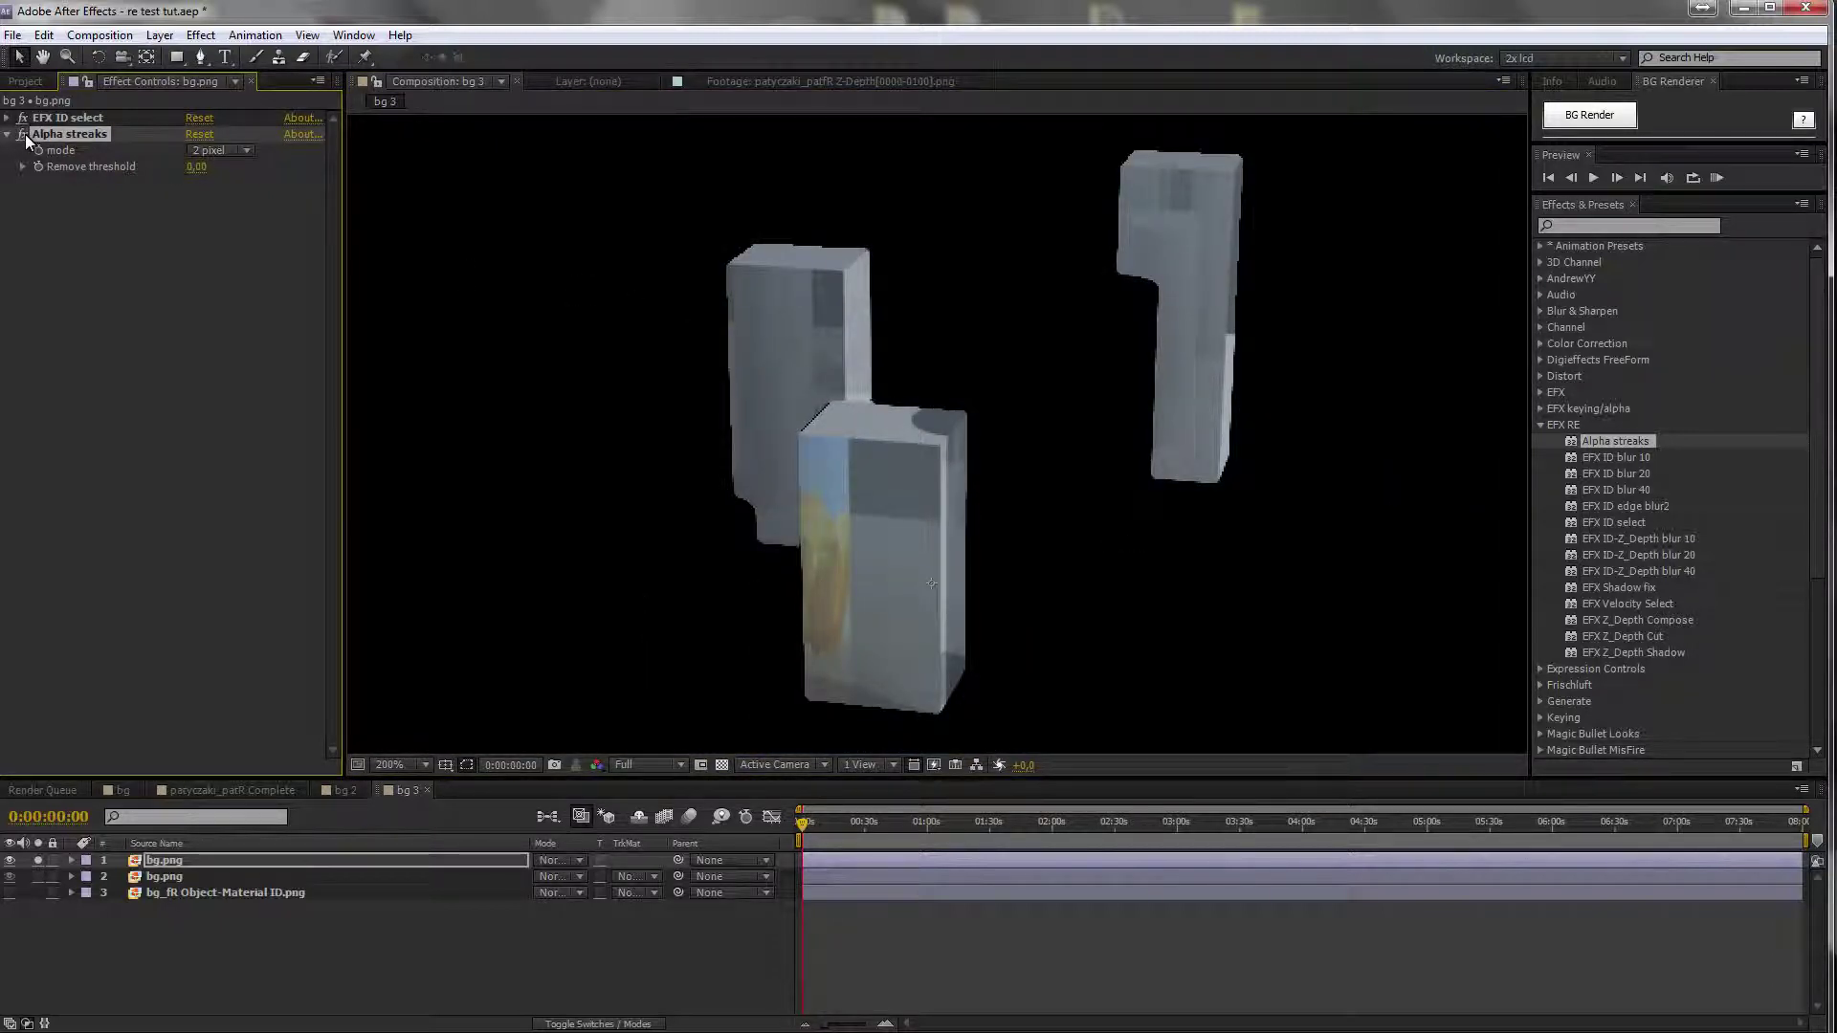
# - Reveal the Remove threshold slider and examine the leftover stray pixels around the boxes with Alpha streaks off and on
pyautogui.click(23, 167)
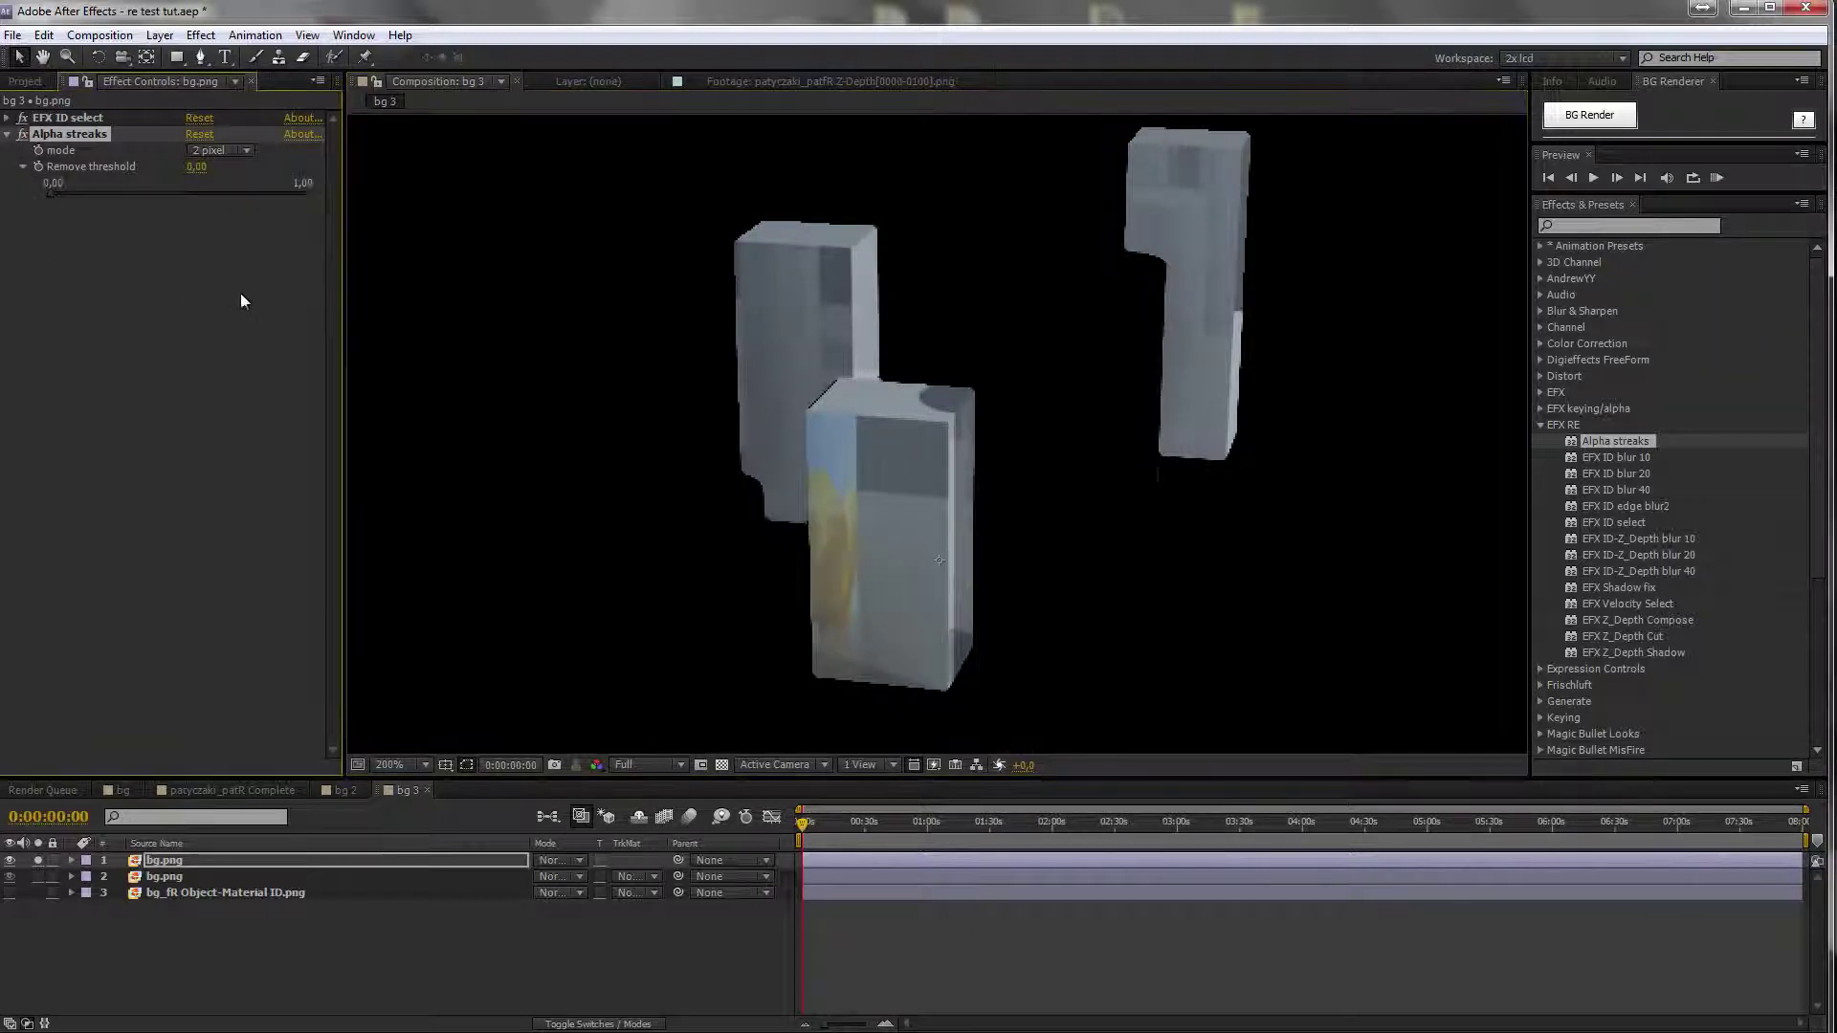
pyautogui.scroll(2, 720, 366)
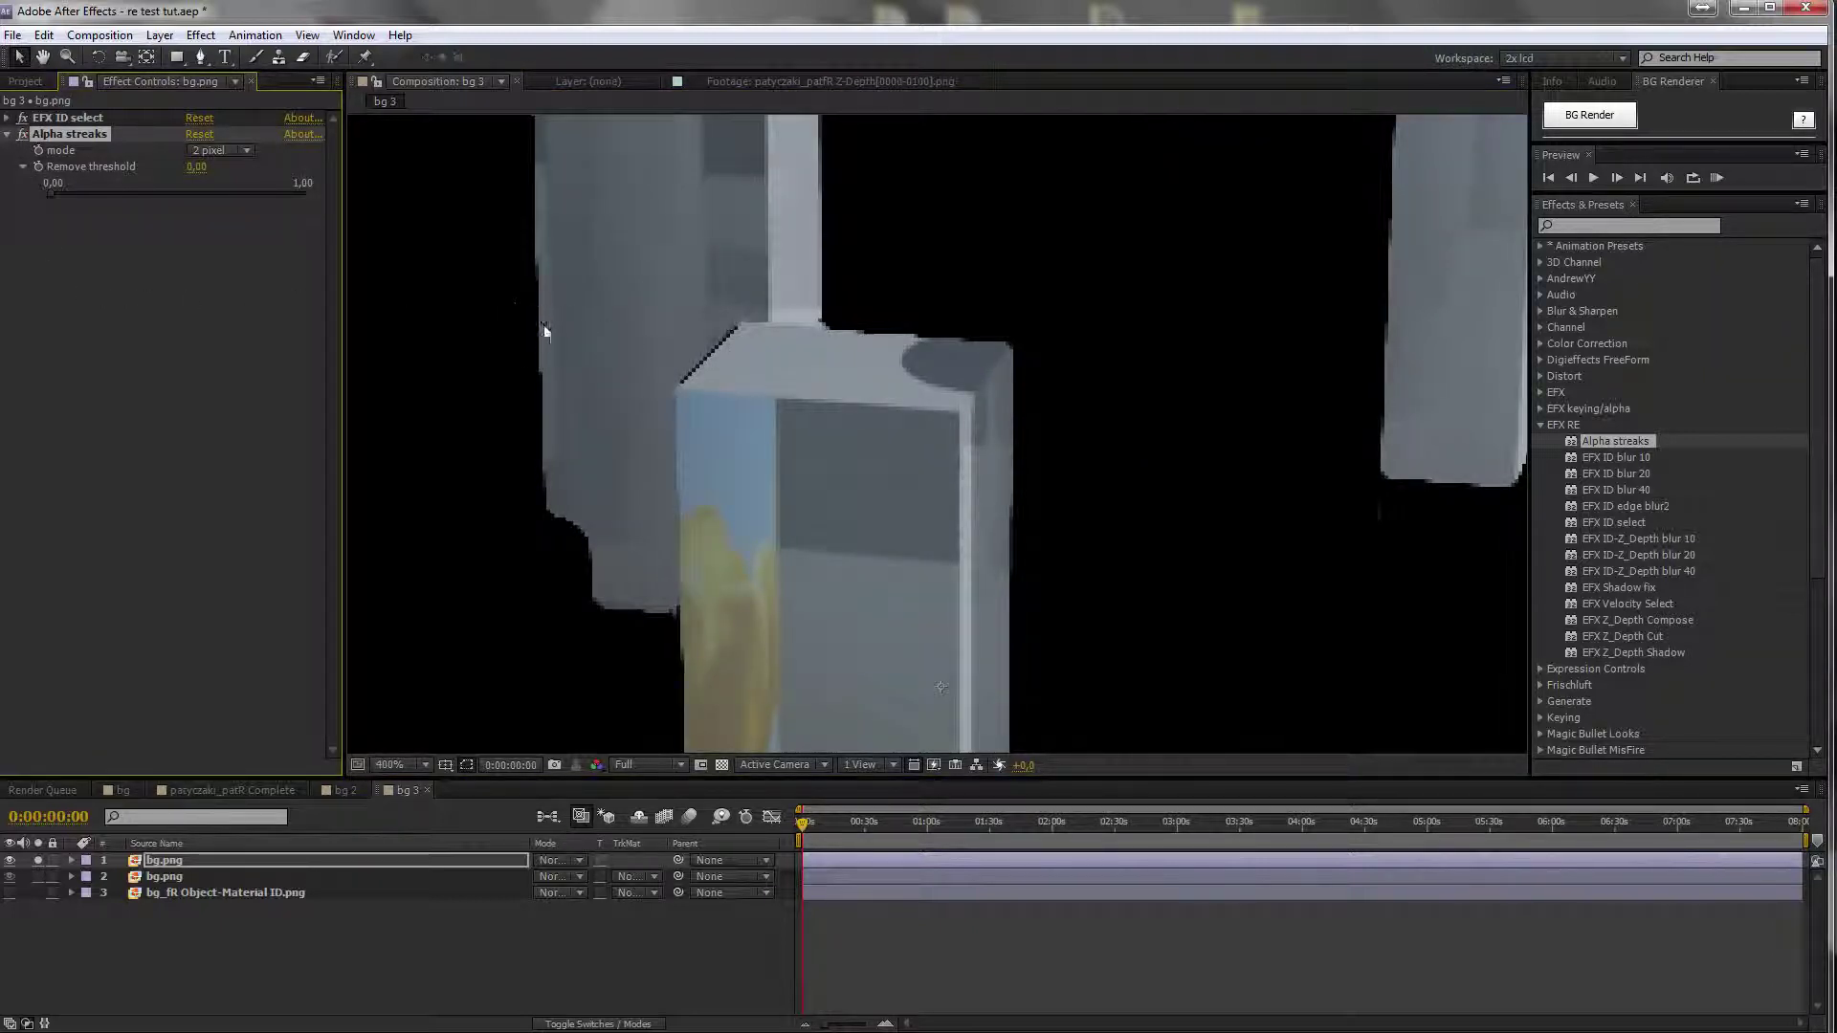
pyautogui.scroll(2, 589, 358)
pyautogui.scroll(-2, 589, 359)
pyautogui.scroll(-1, 567, 366)
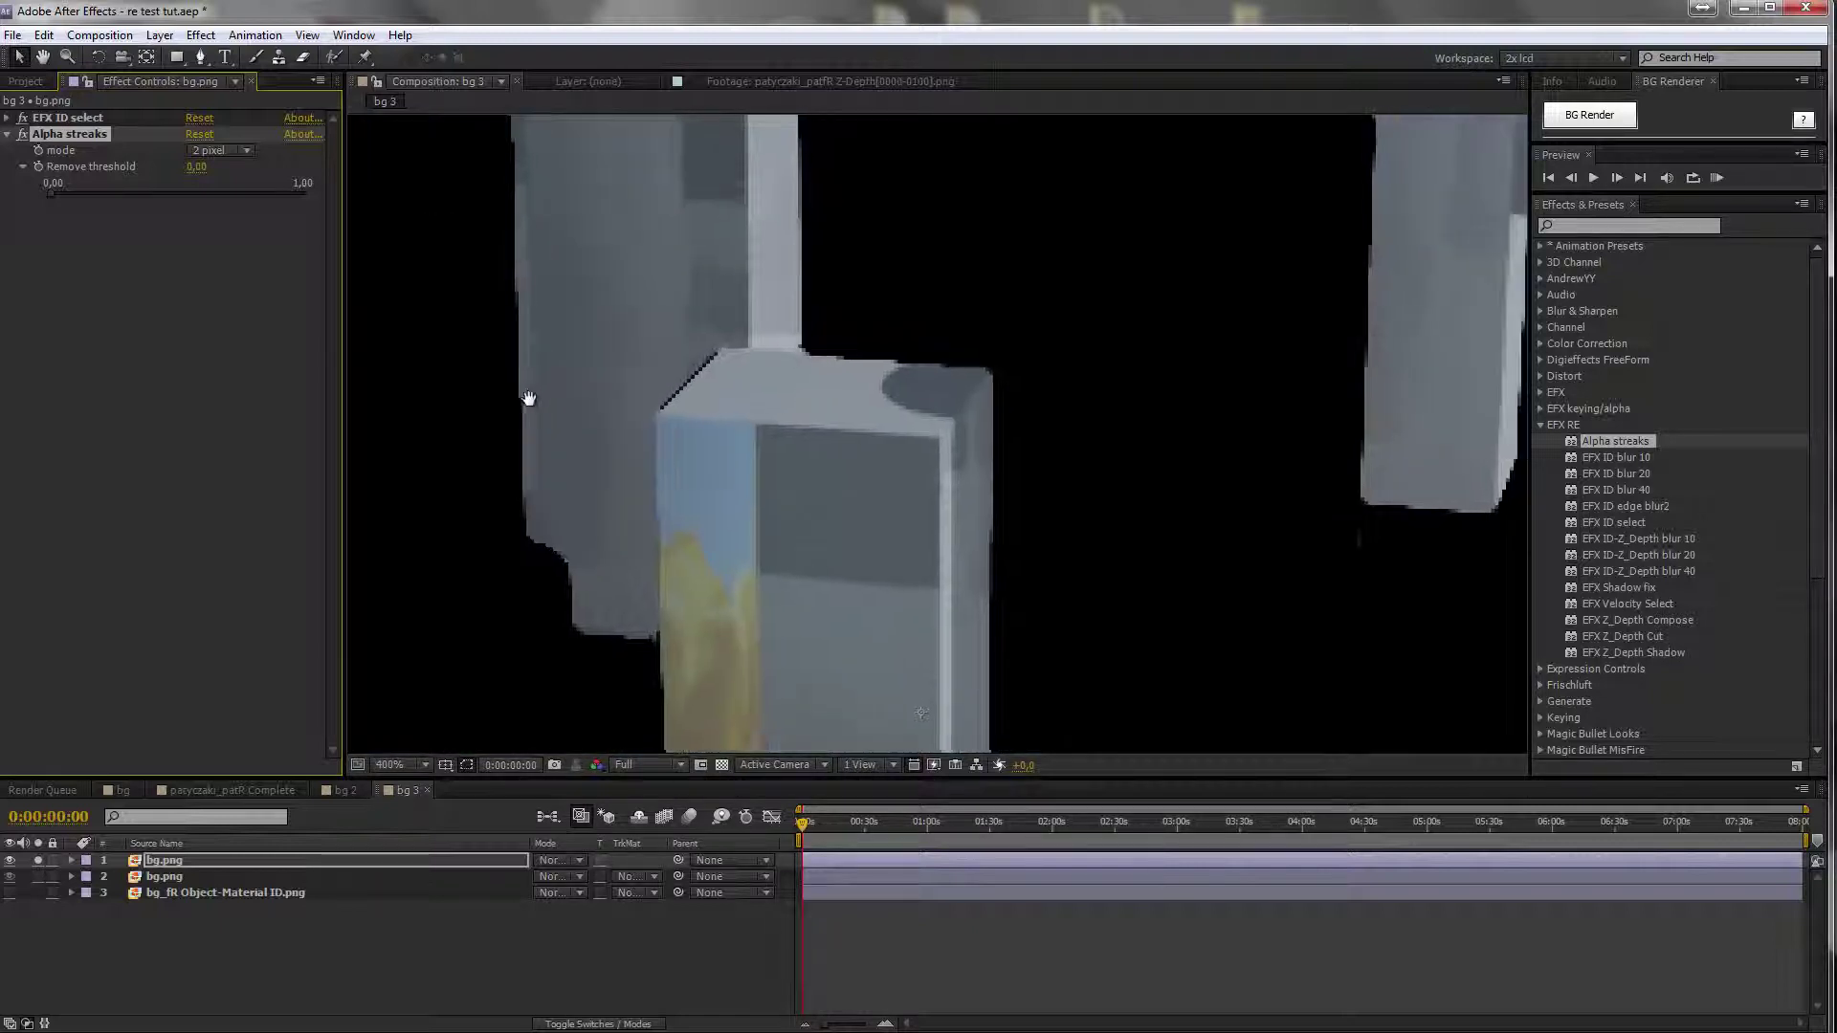
pyautogui.click(22, 134)
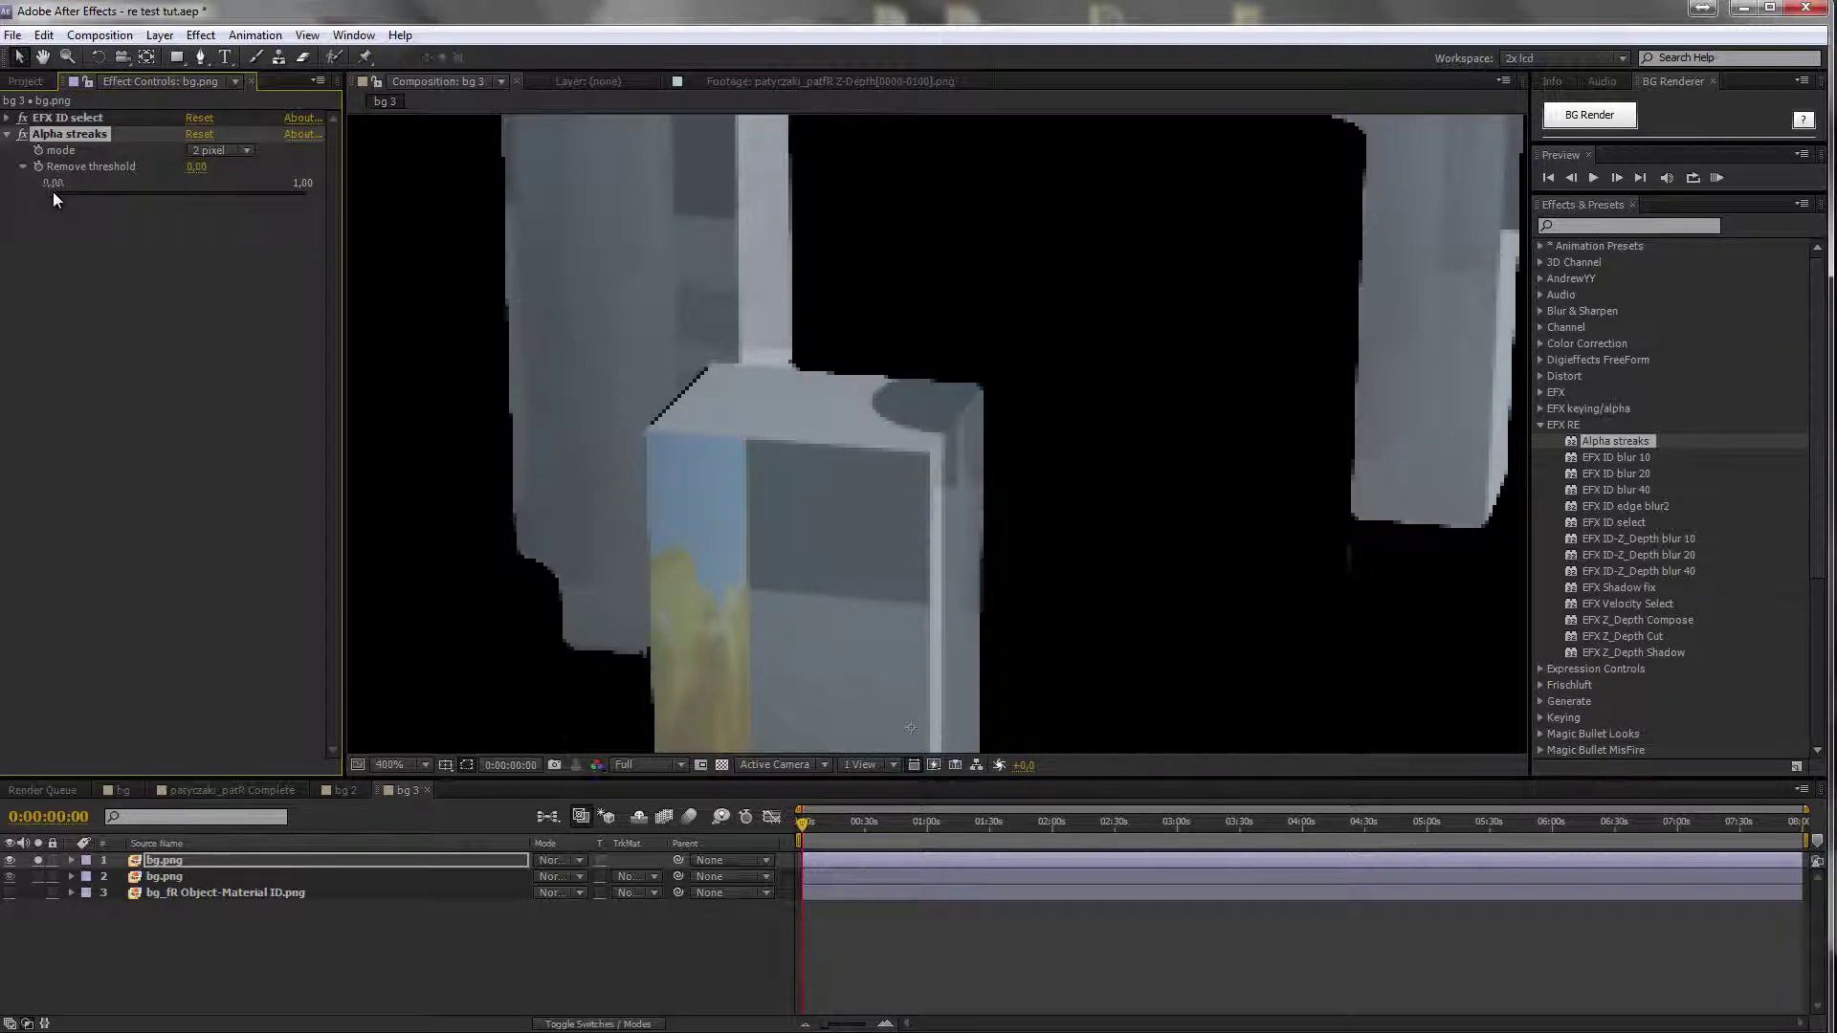
pyautogui.moveTo(61, 193); pyautogui.dragTo(51, 192)
pyautogui.click(22, 134)
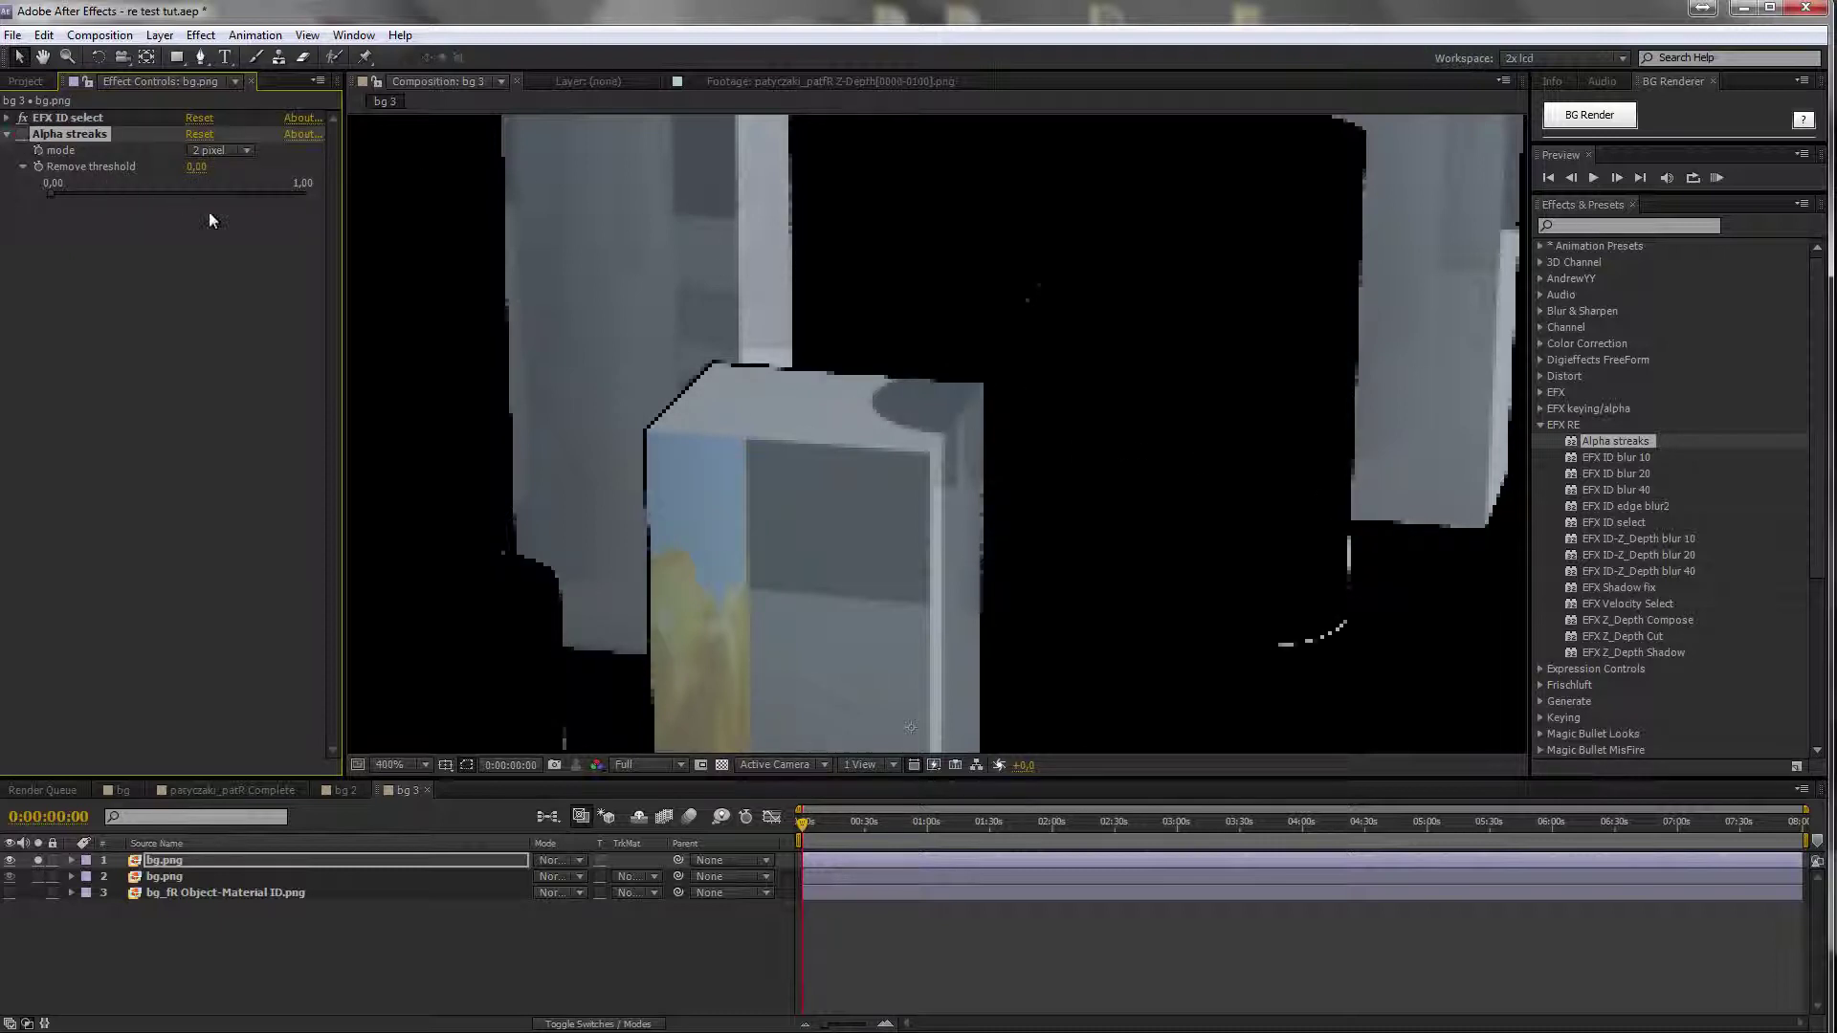
pyautogui.click(22, 134)
# - Set the Alpha streaks Remove threshold to 0.16 while checking the stray pixels below the rear box
pyautogui.moveTo(1353, 546)
pyautogui.mouseDown()
pyautogui.moveTo(1244, 530)
pyautogui.moveTo(902, 571)
pyautogui.moveTo(925, 449)
pyautogui.mouseUp()
pyautogui.scroll(2, 1253, 534)
pyautogui.scroll(-1, 1259, 536)
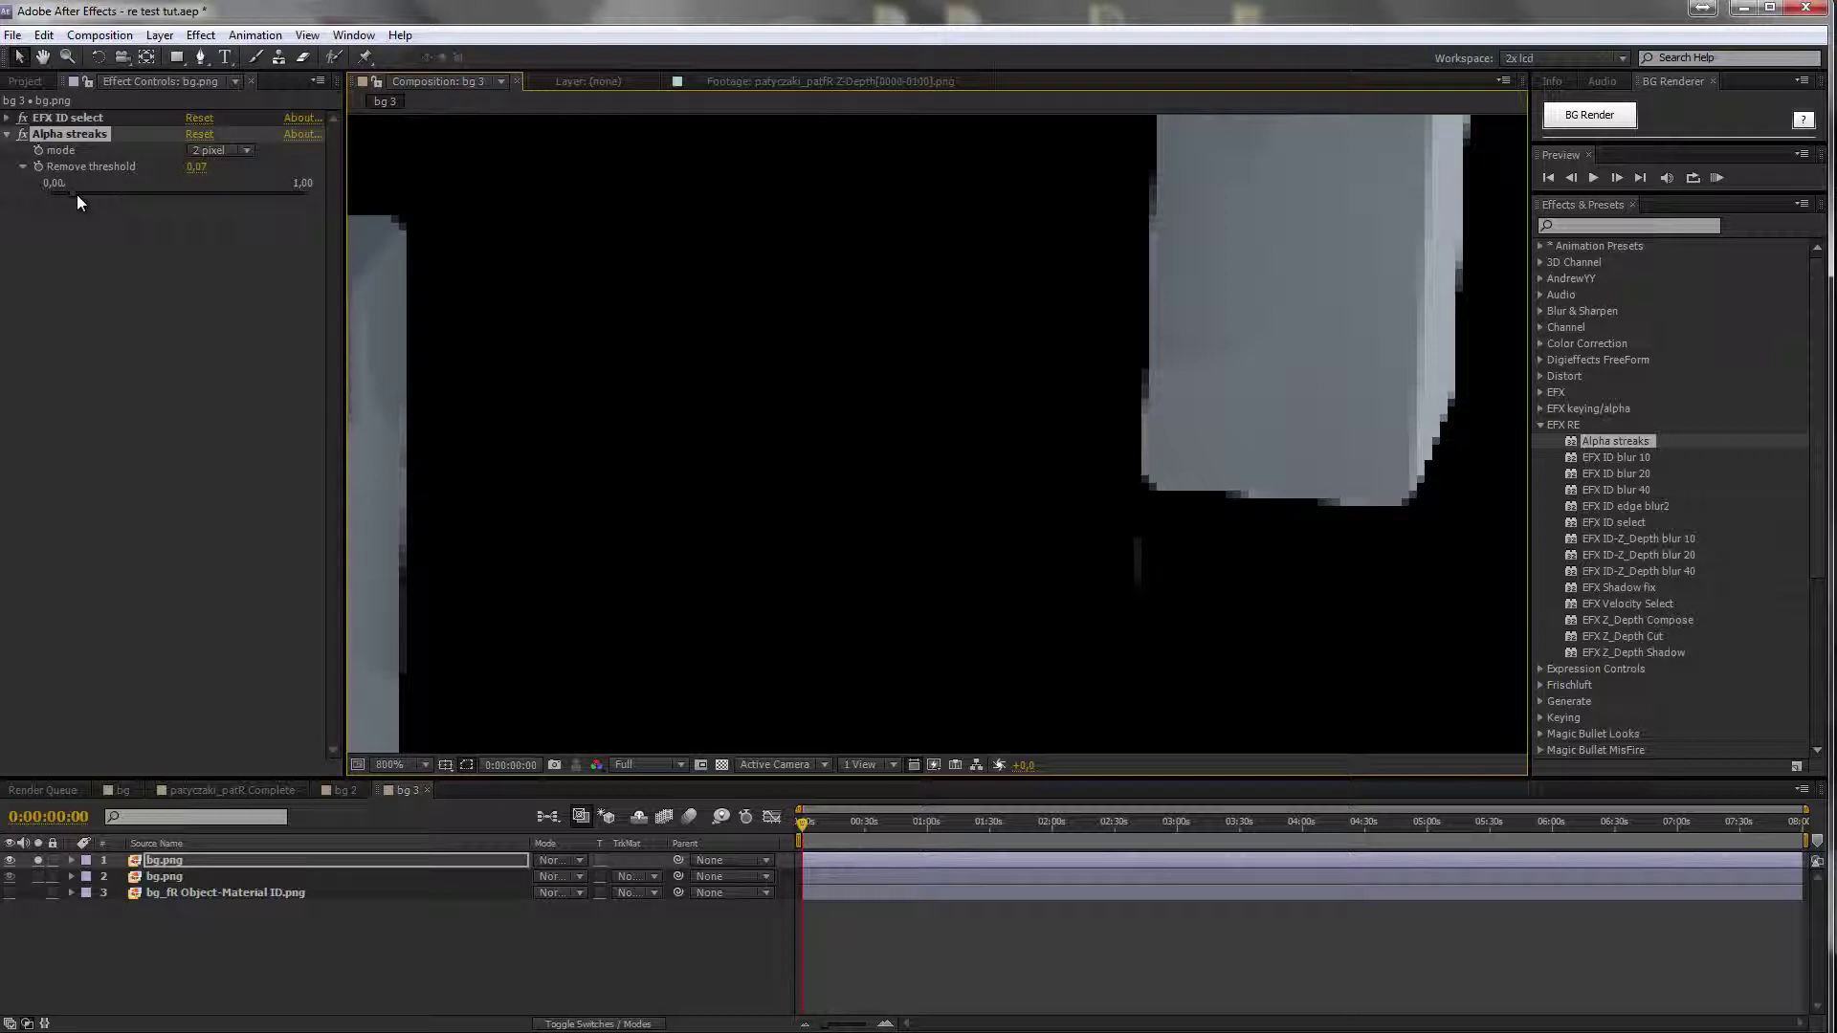
pyautogui.moveTo(94, 197); pyautogui.dragTo(90, 197)
# - Add a second Alpha streaks effect in 1 pixel mode to fill the dark diagonal seam on the front box's top edge
pyautogui.moveTo(815, 415); pyautogui.dragTo(947, 451)
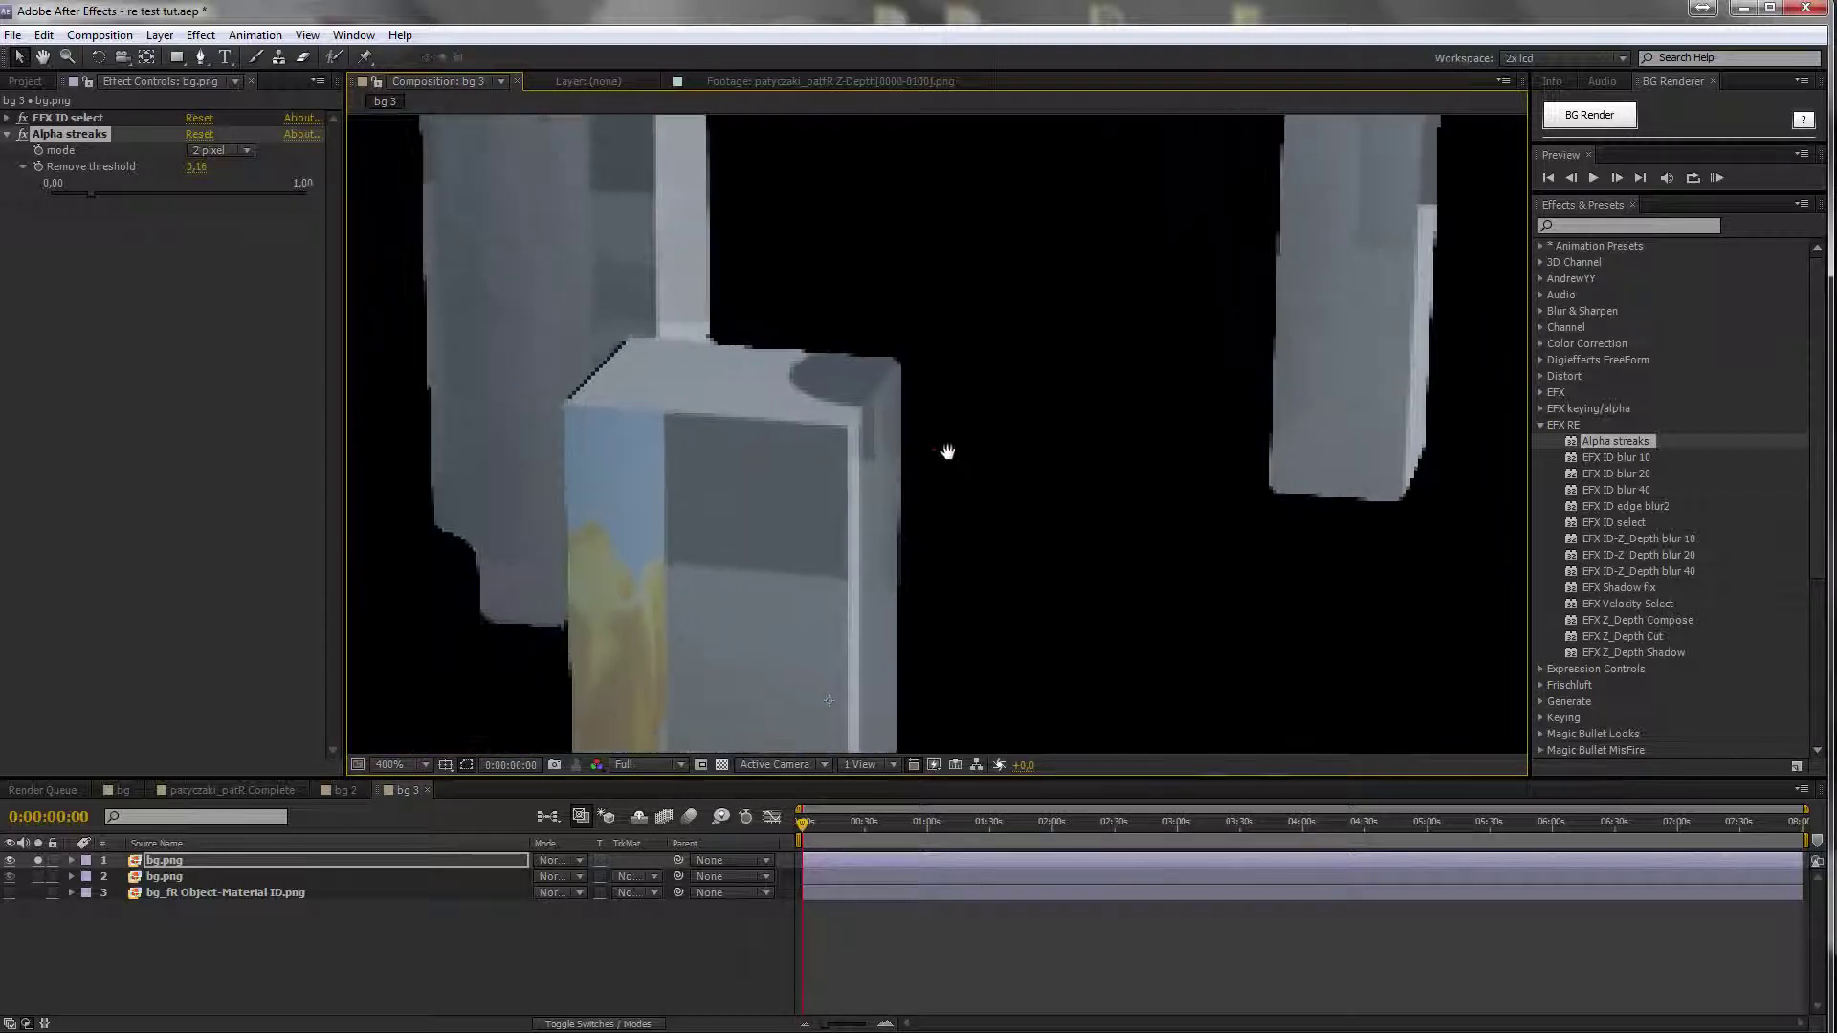
pyautogui.scroll(2, 707, 381)
pyautogui.moveTo(558, 365); pyautogui.dragTo(956, 413)
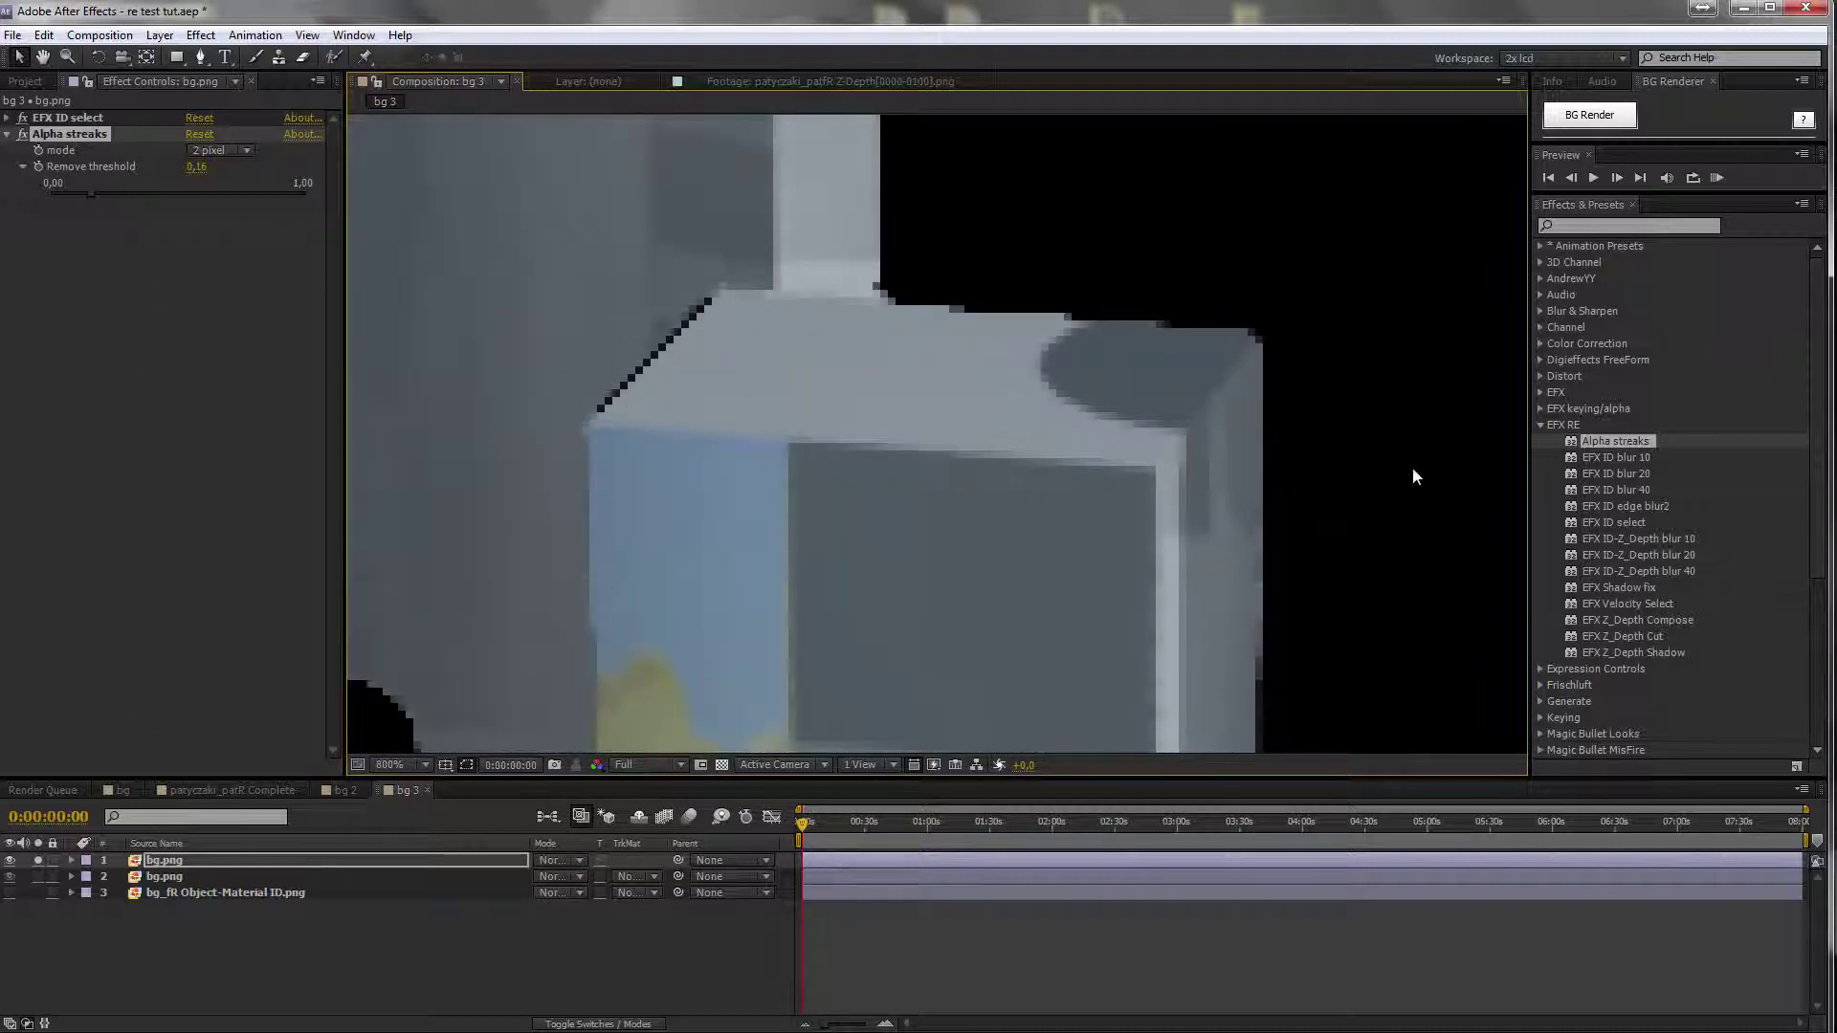
pyautogui.doubleClick(1614, 440)
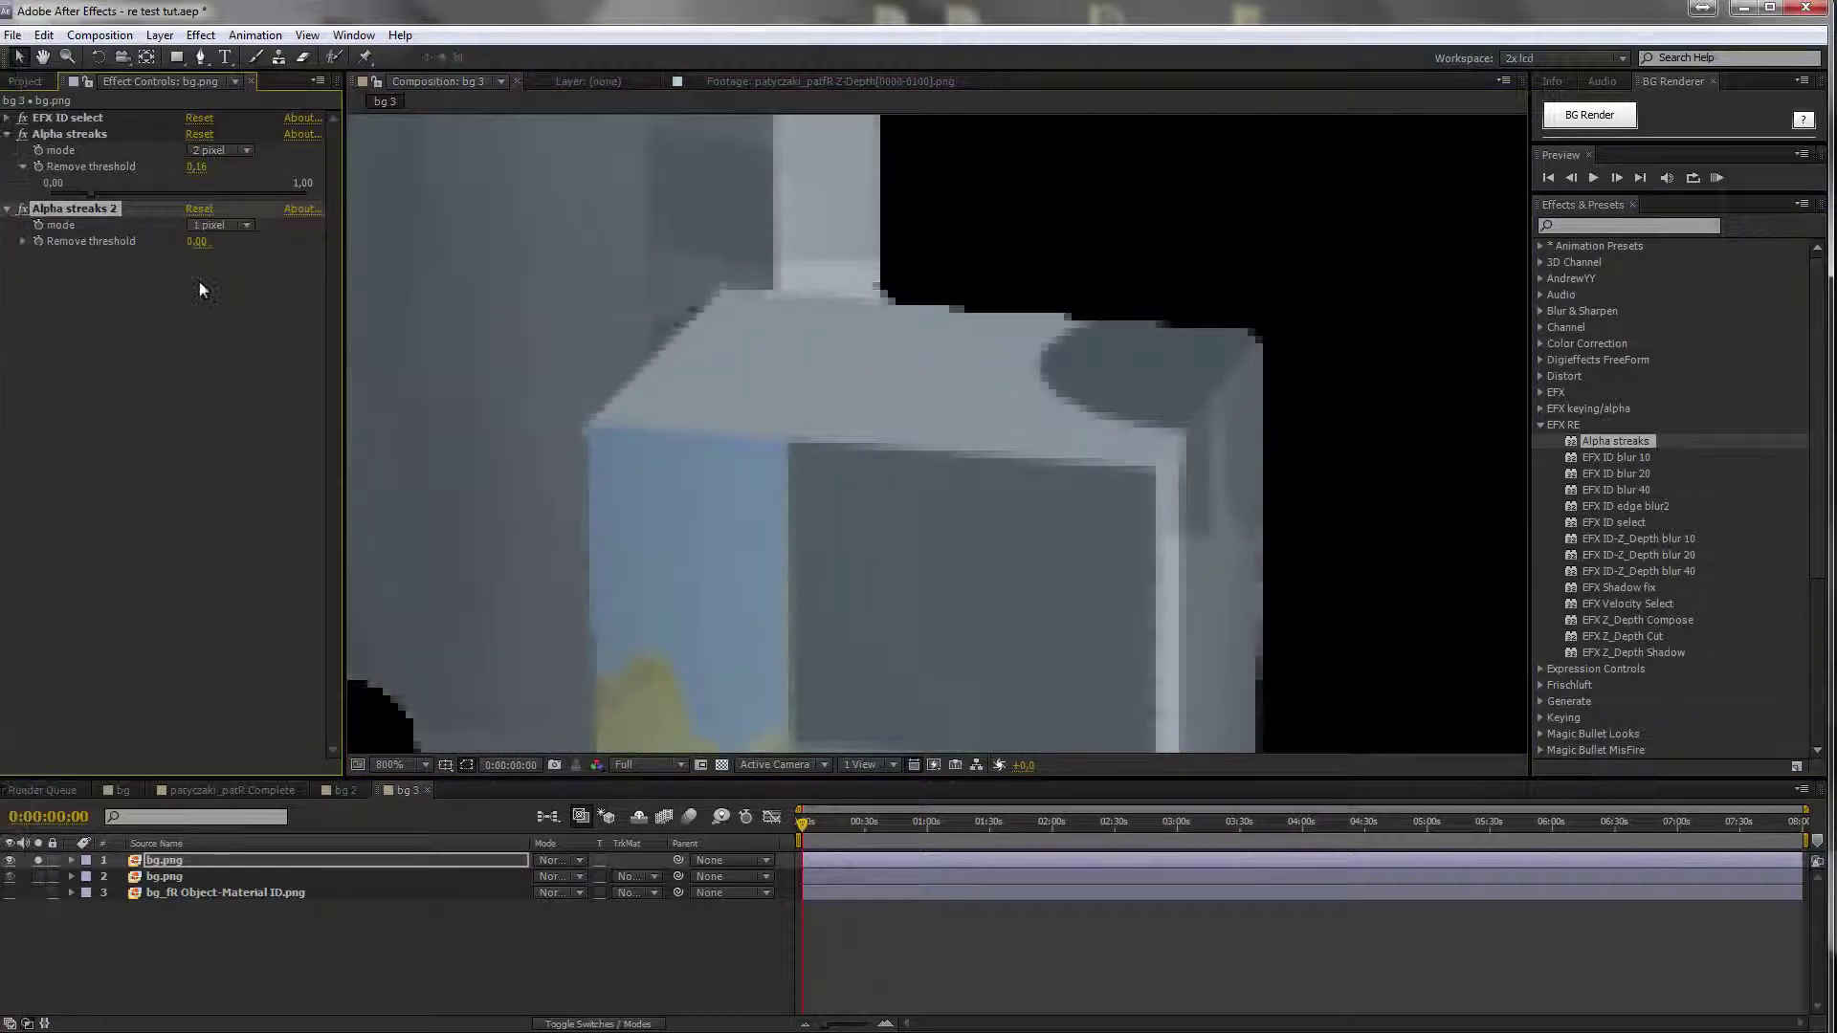
pyautogui.press(',')
pyautogui.press(',')
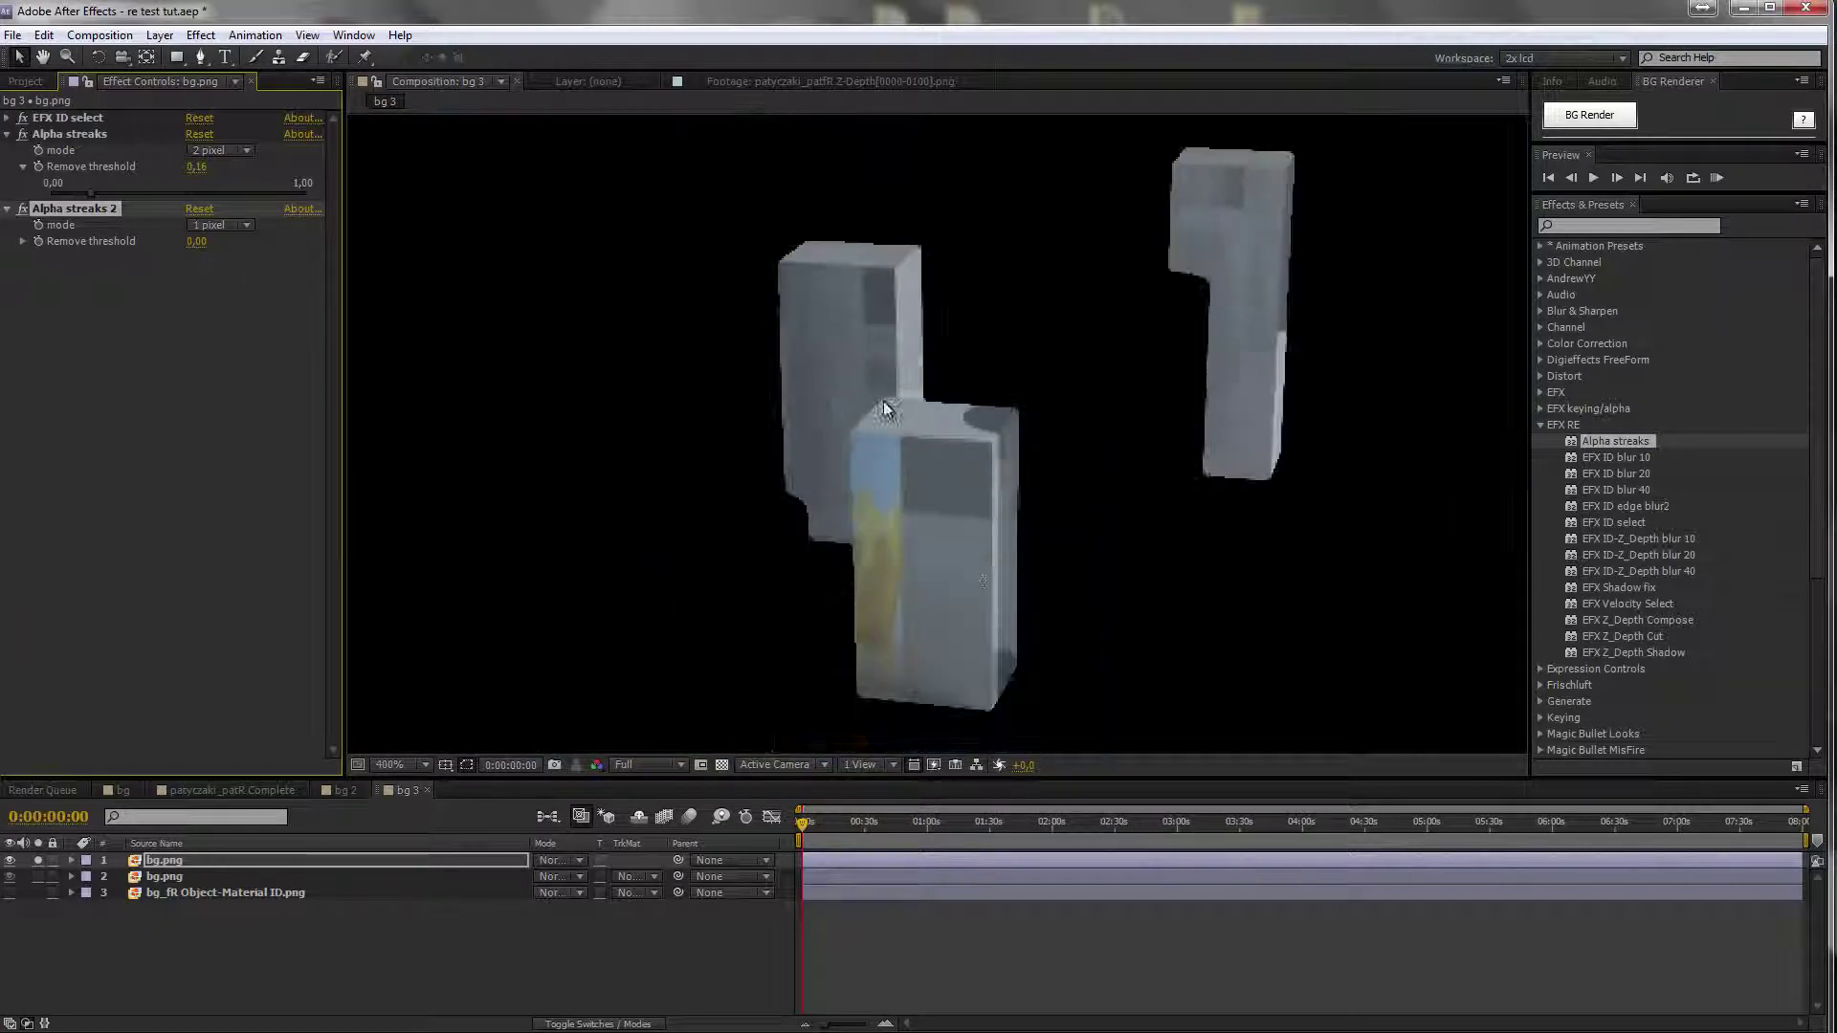
pyautogui.moveTo(873, 418); pyautogui.dragTo(820, 409)
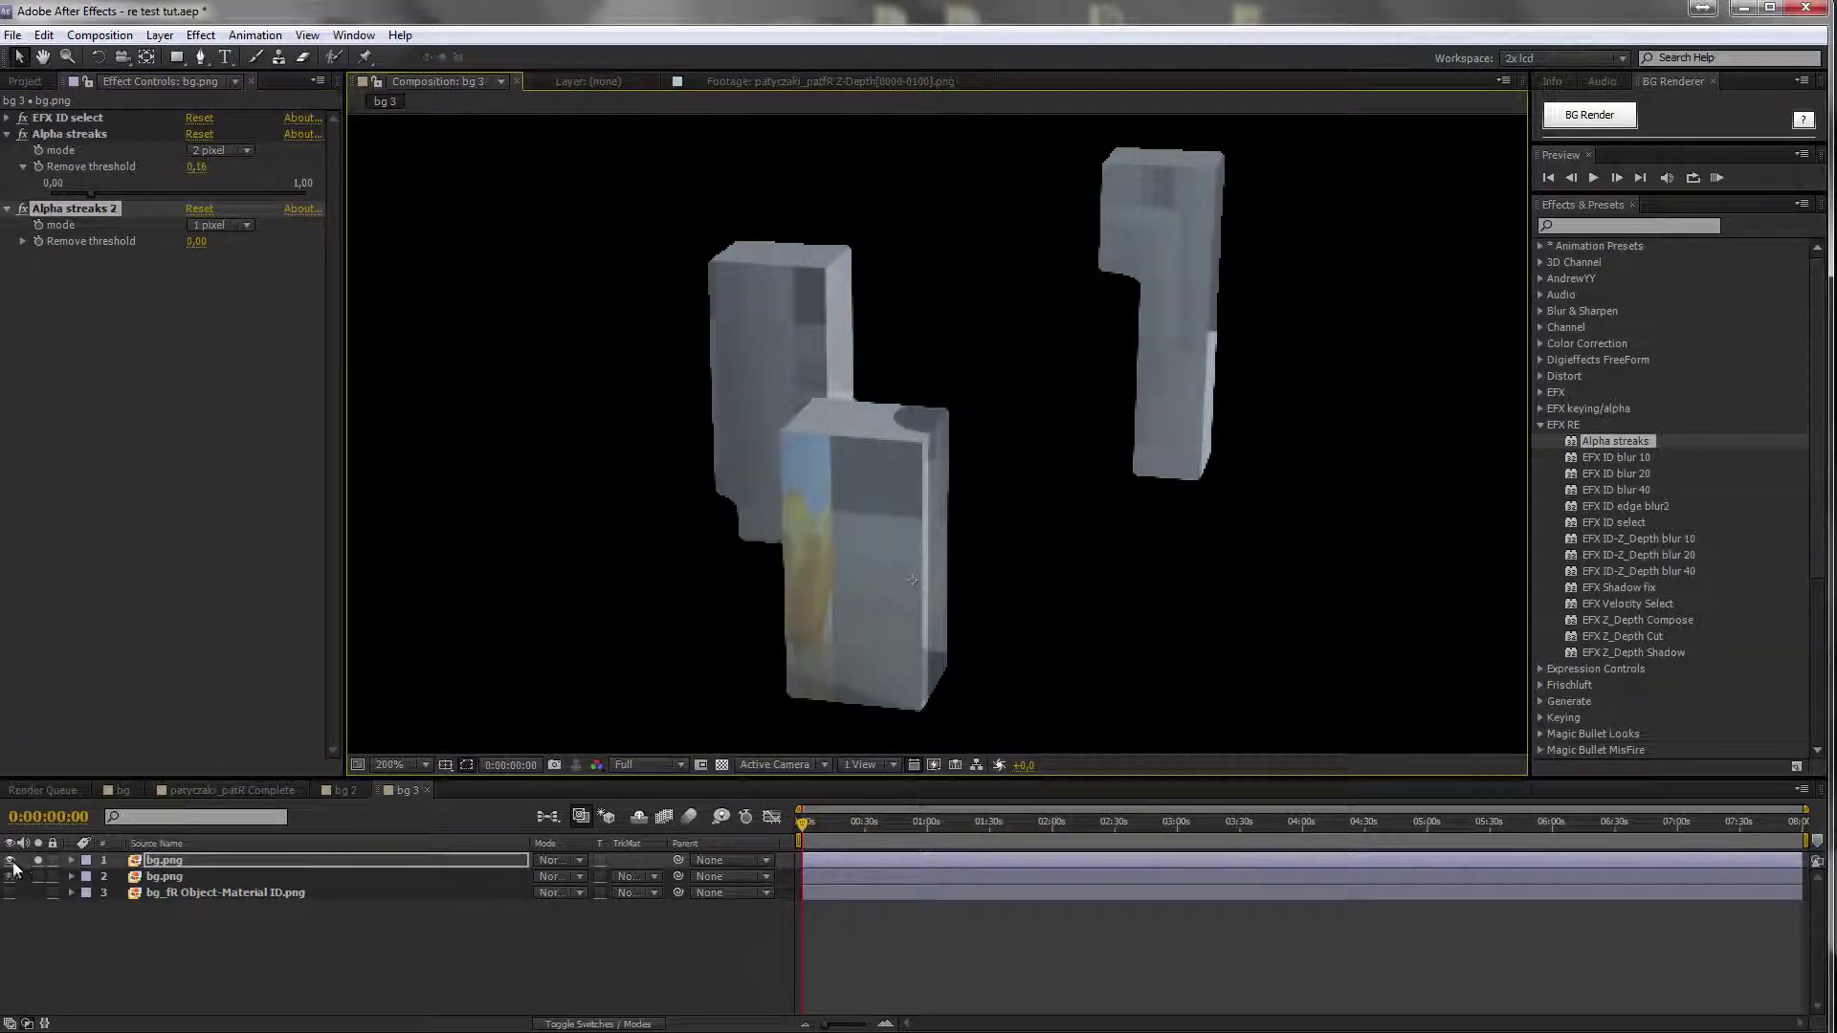
# - Turn off solo on the upper bg.png layer and apply the Curves effect after its second Alpha streaks
pyautogui.click(37, 860)
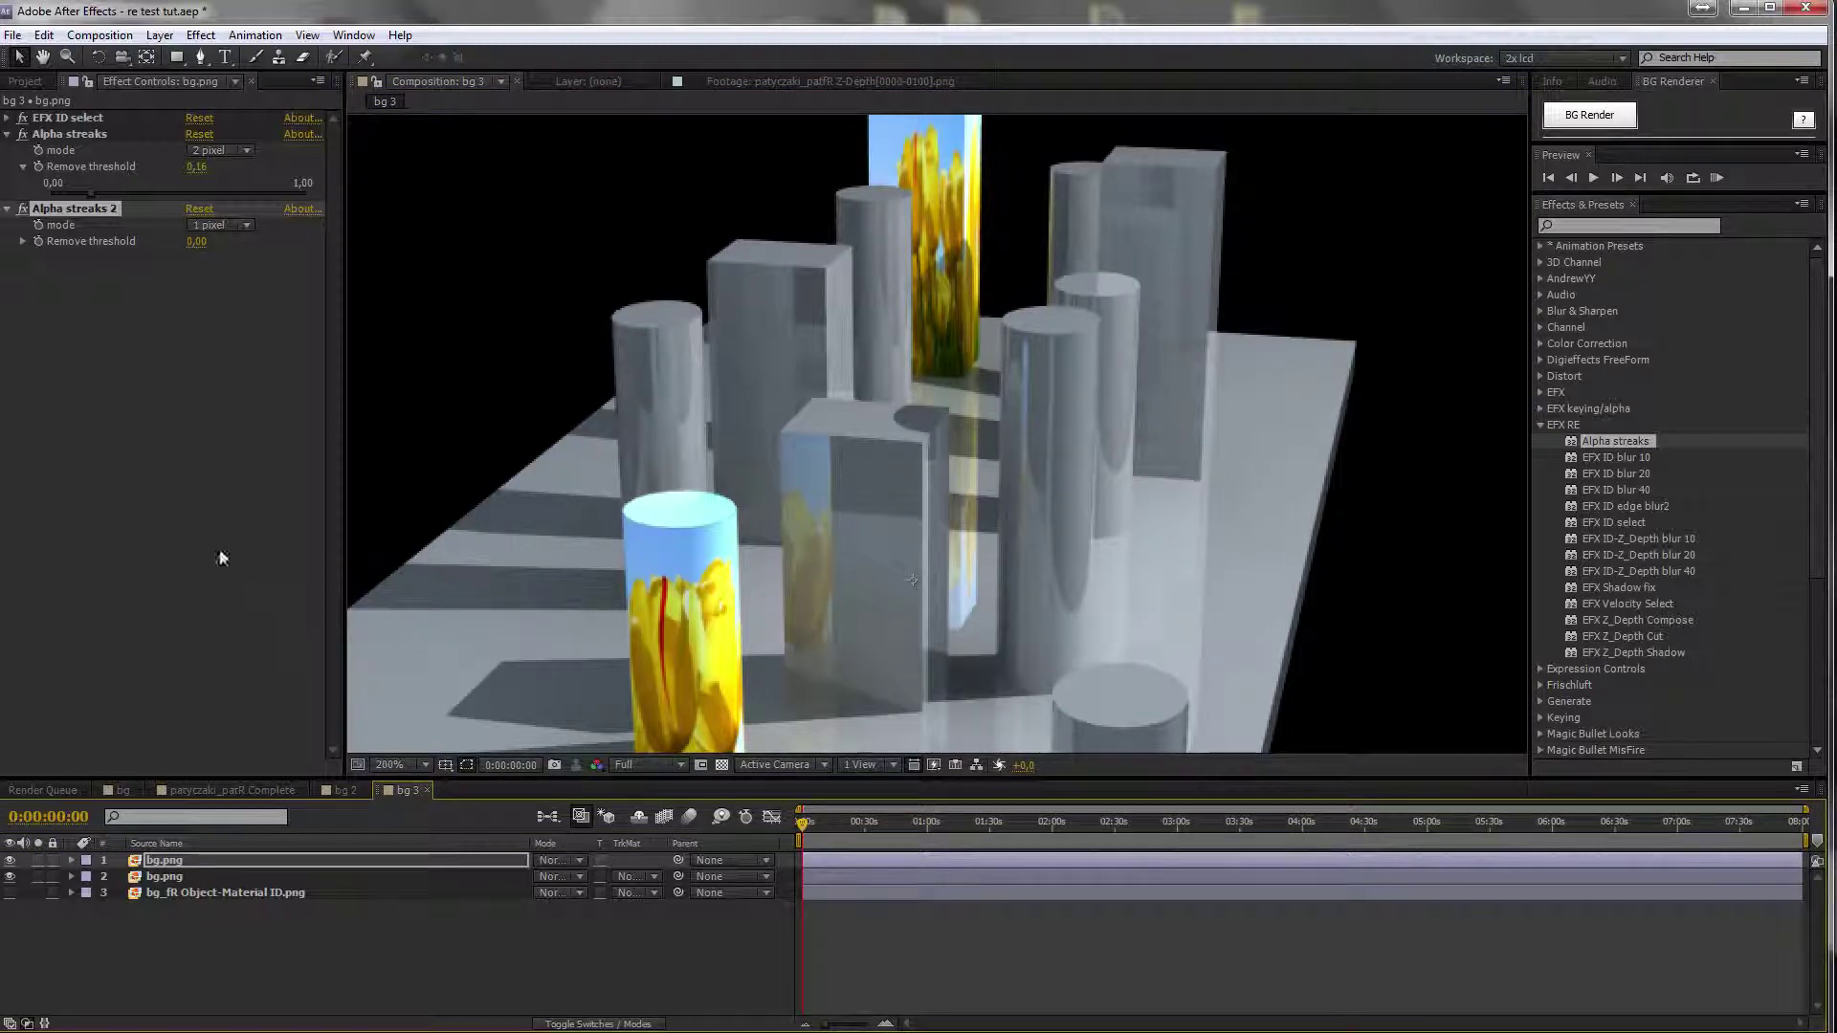
pyautogui.rightClick(84, 381)
pyautogui.click(8, 134)
pyautogui.click(7, 150)
pyautogui.rightClick(117, 267)
pyautogui.moveTo(221, 450)
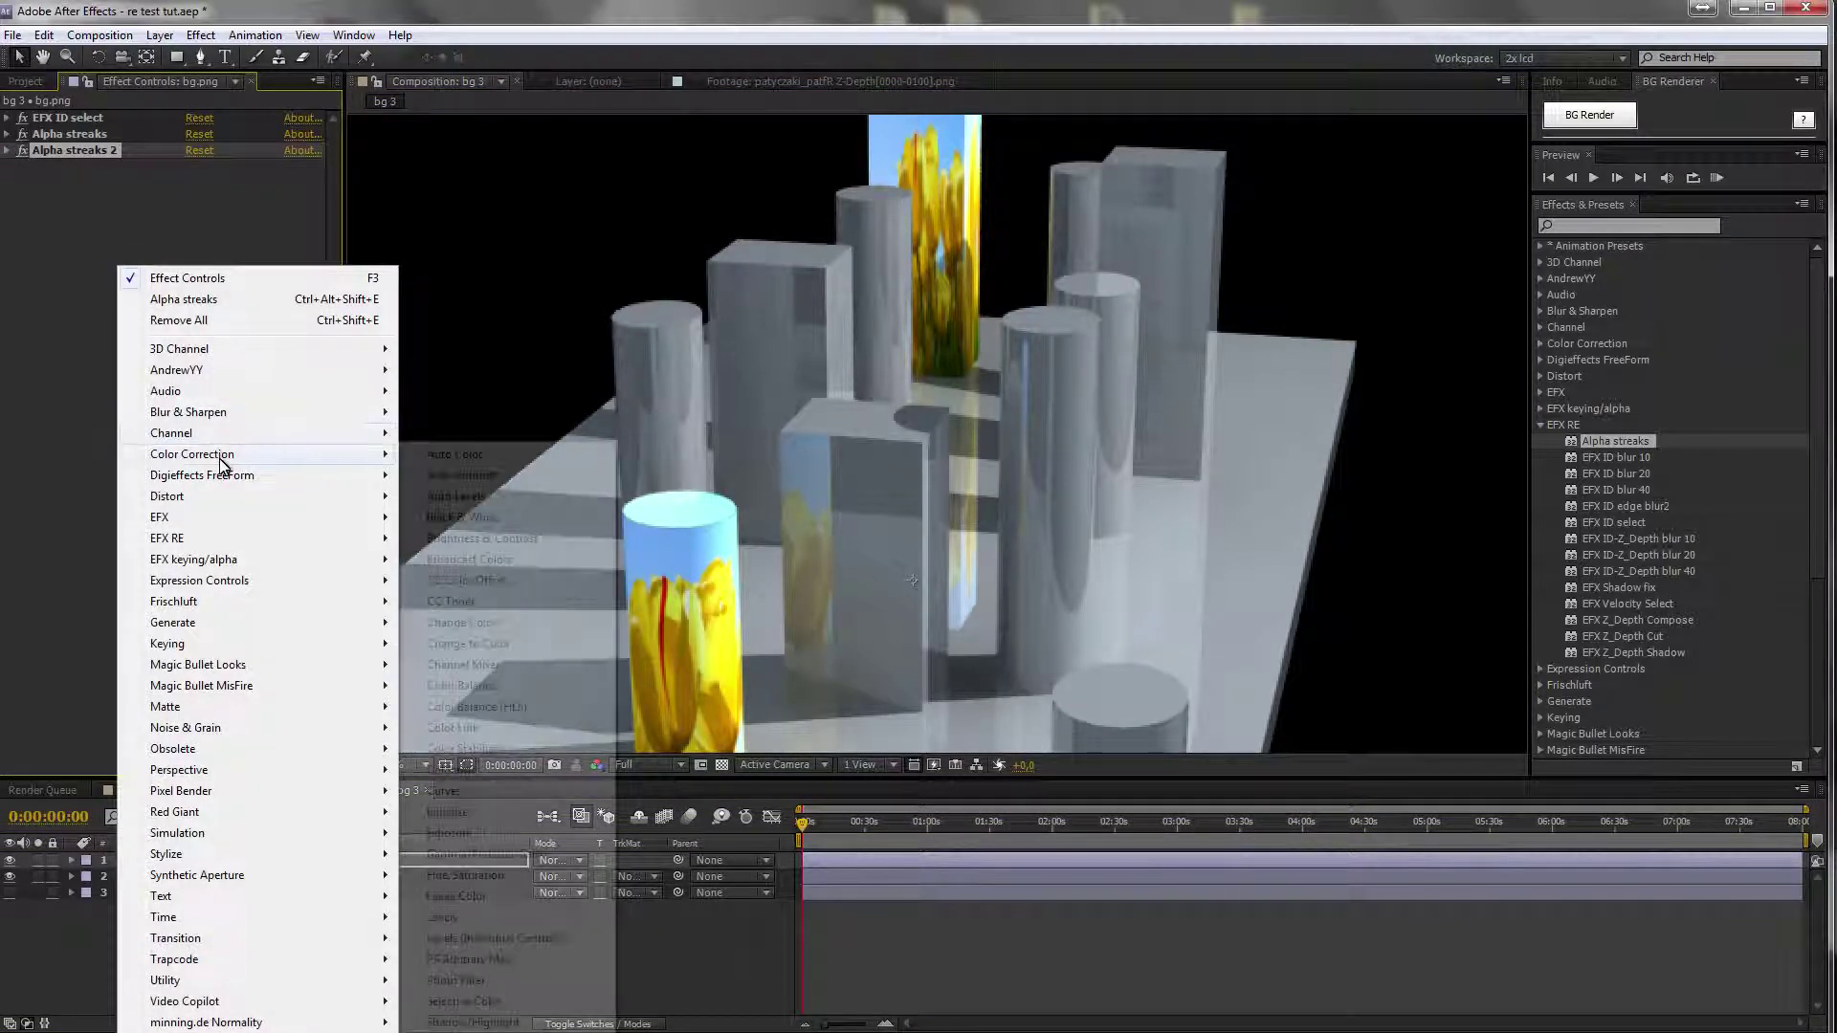
pyautogui.click(445, 790)
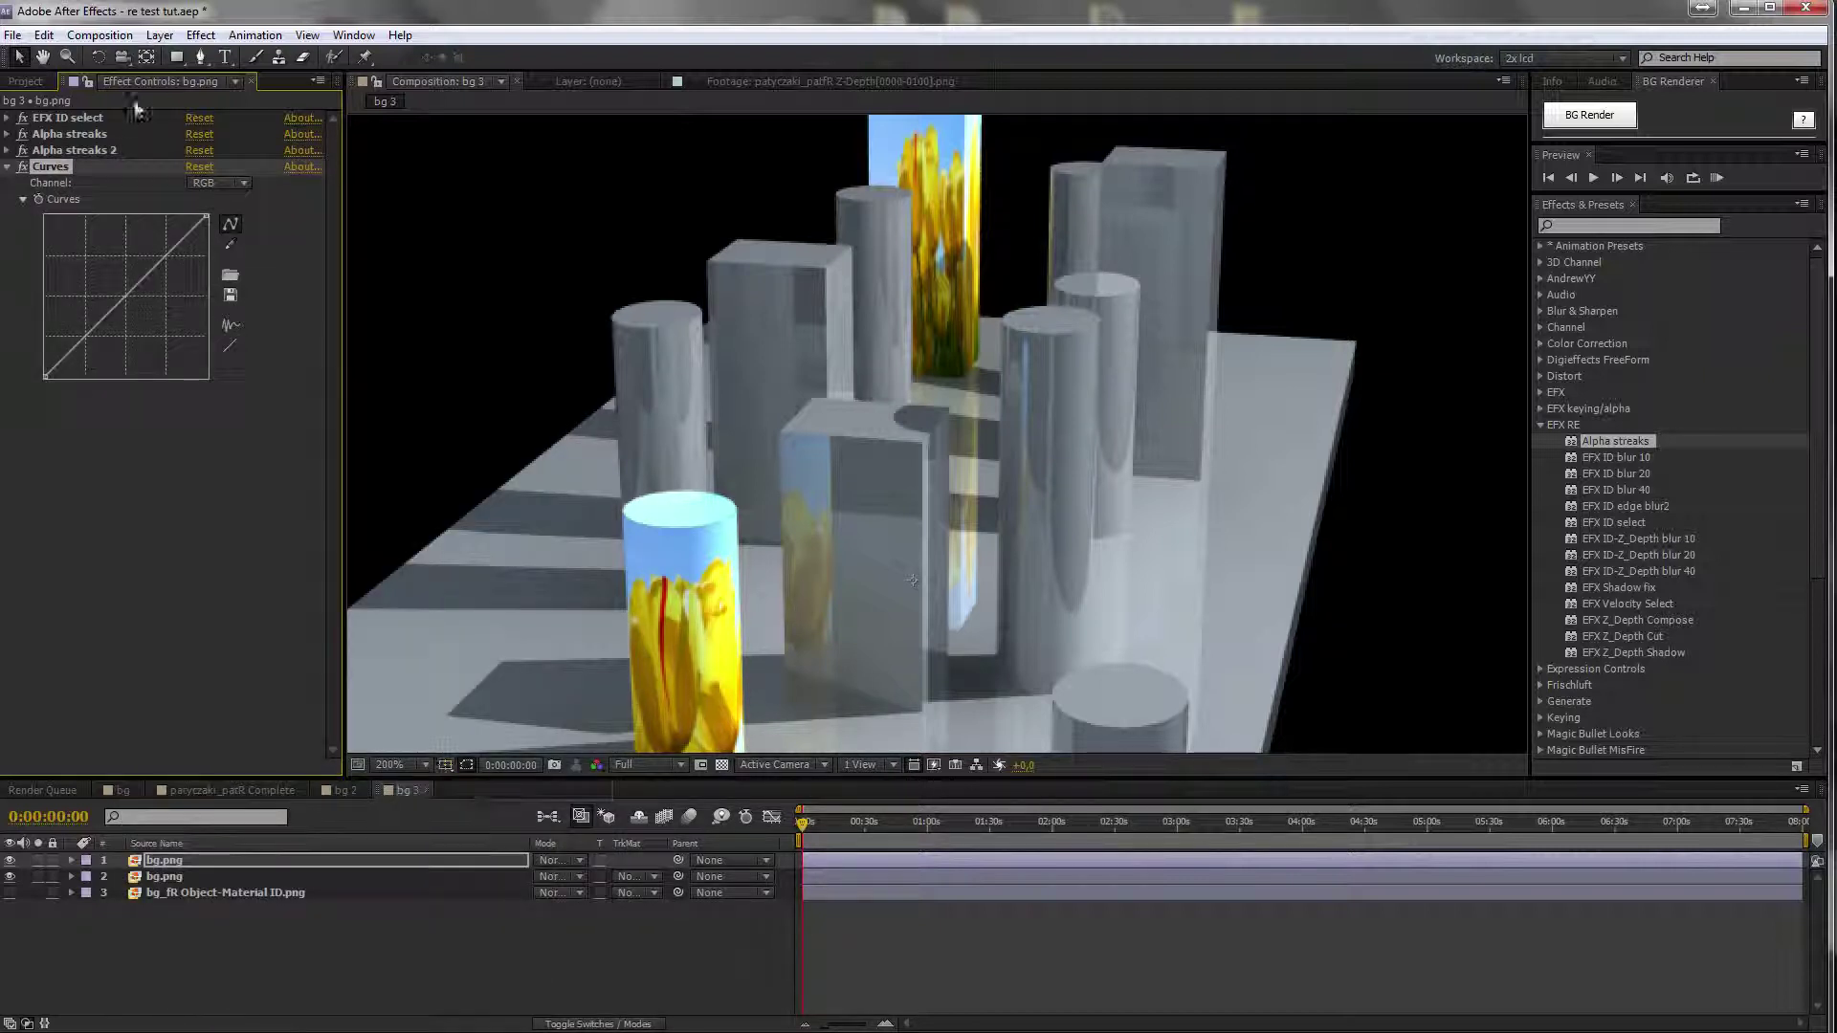
# - Raise the Red channel curve in Curves to tint the selected boxes pink
pyautogui.moveTo(99, 320); pyautogui.dragTo(106, 276)
pyautogui.click(229, 183)
pyautogui.click(228, 224)
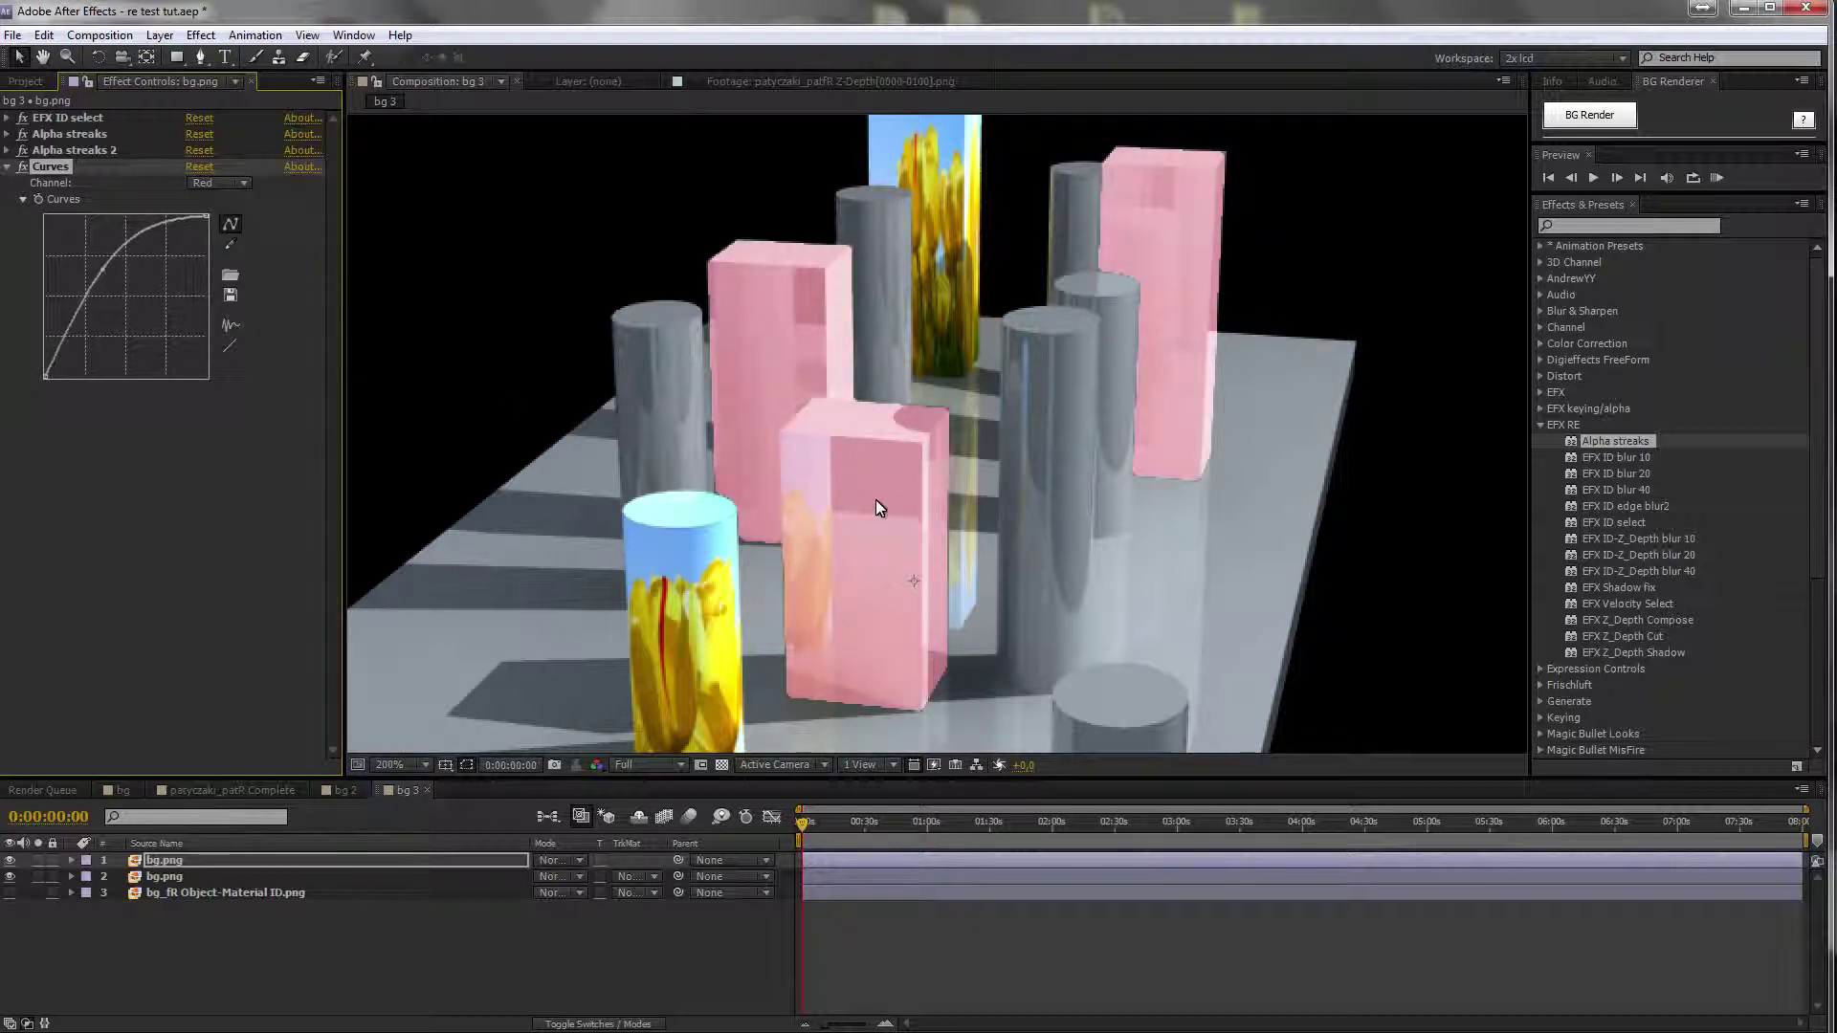
# - Compare the full scene with the tinted upper bg.png layer hidden and shown, and check the box edges
pyautogui.scroll(-1, 875, 499)
pyautogui.click(9, 861)
pyautogui.click(10, 861)
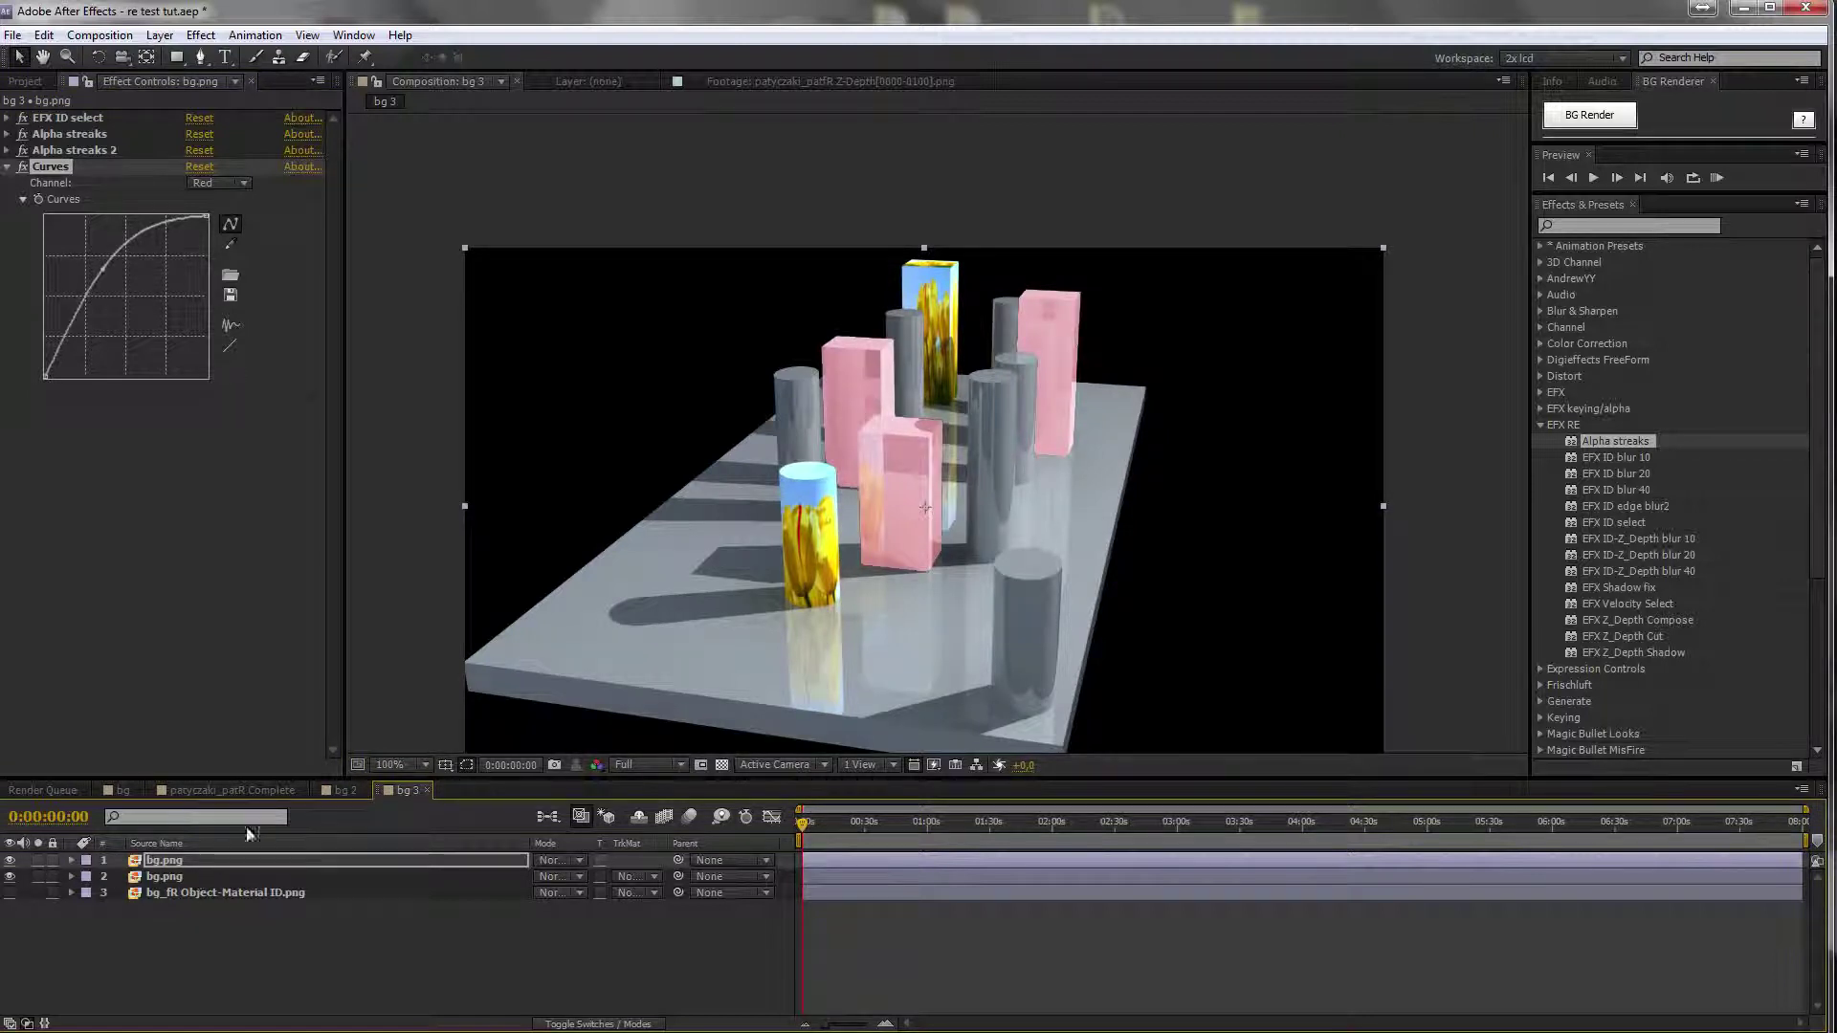
pyautogui.press('.')
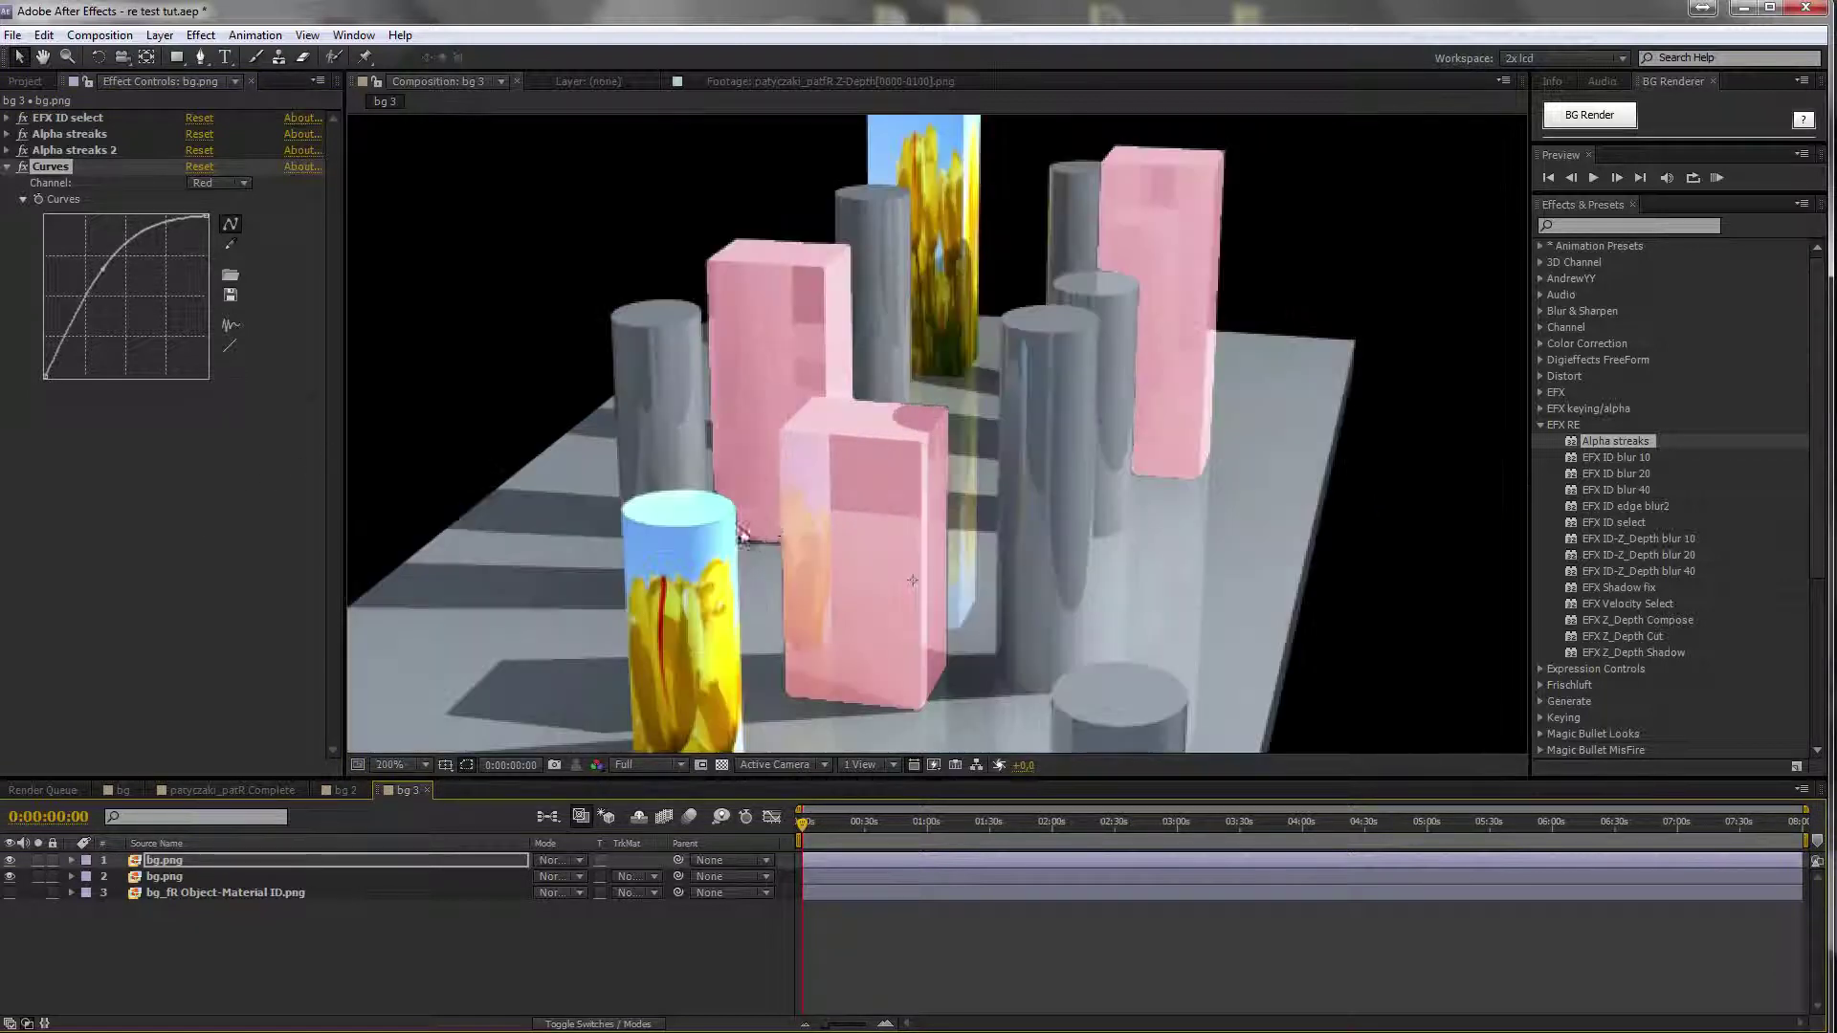
# - Apply the Matte Choker effect to the upper bg.png layer after Curves
pyautogui.click(7, 167)
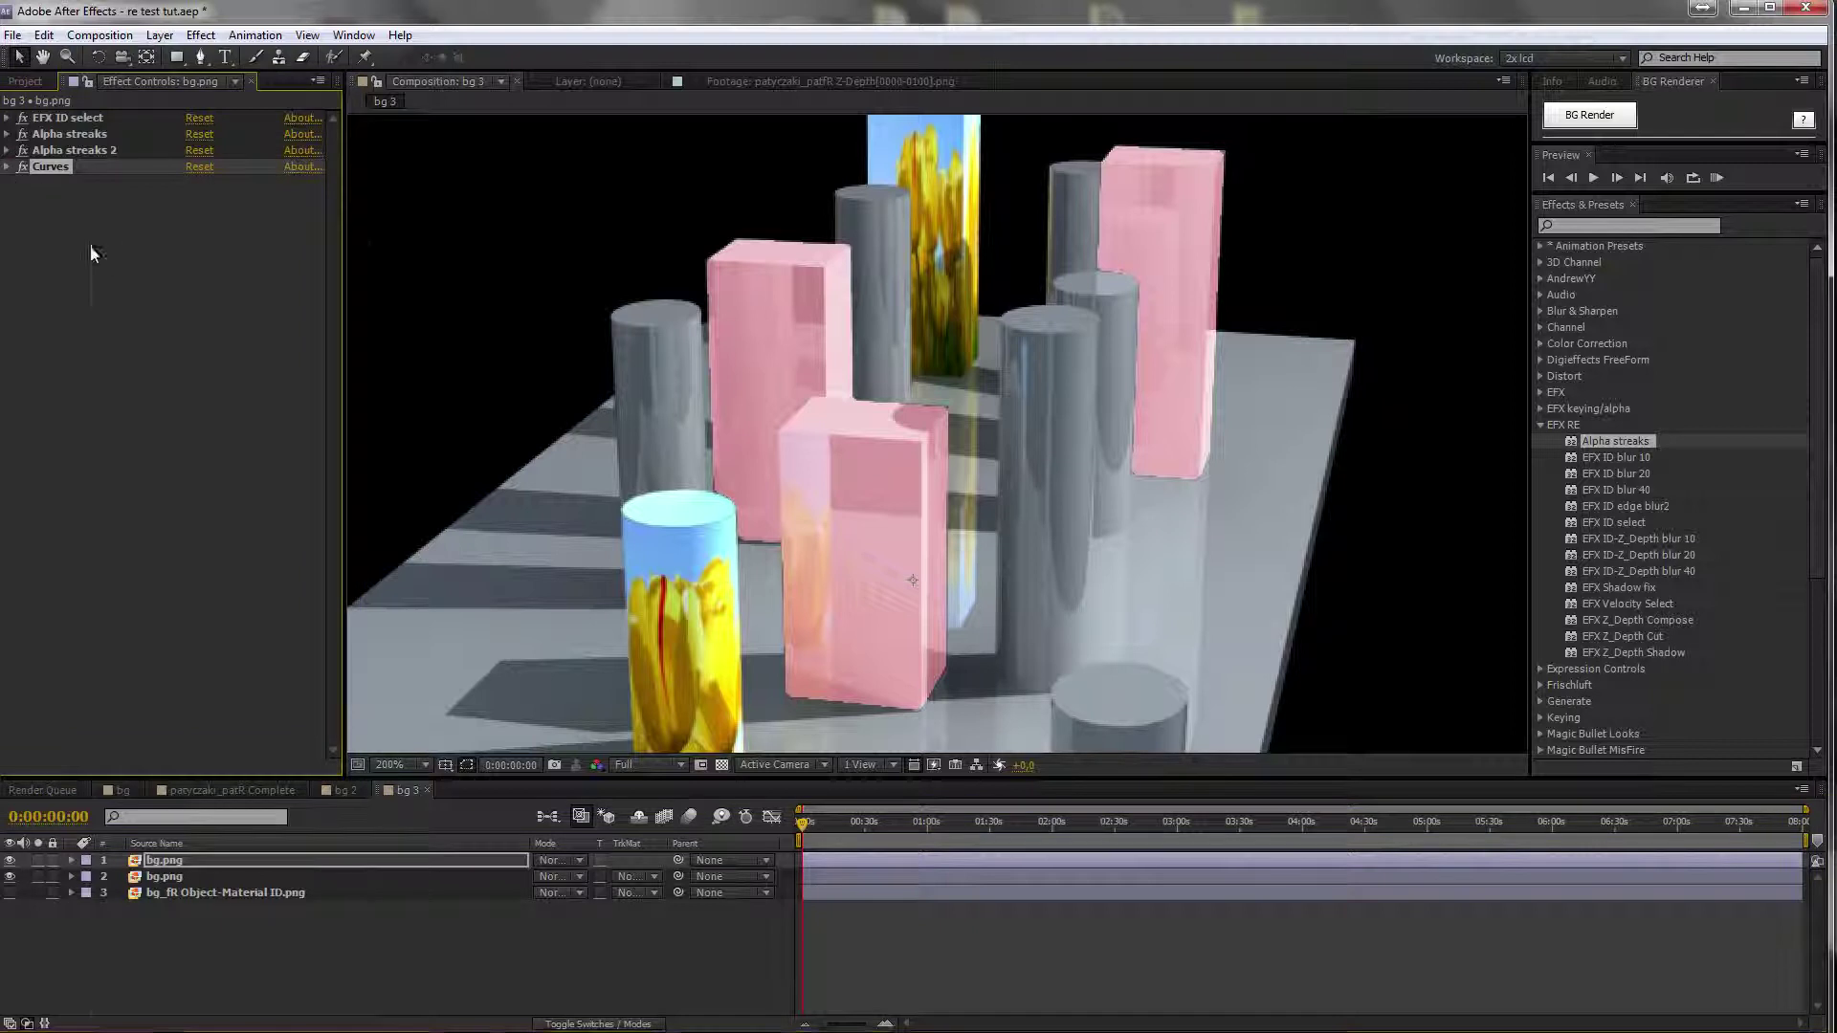
pyautogui.rightClick(92, 248)
pyautogui.moveTo(186, 689)
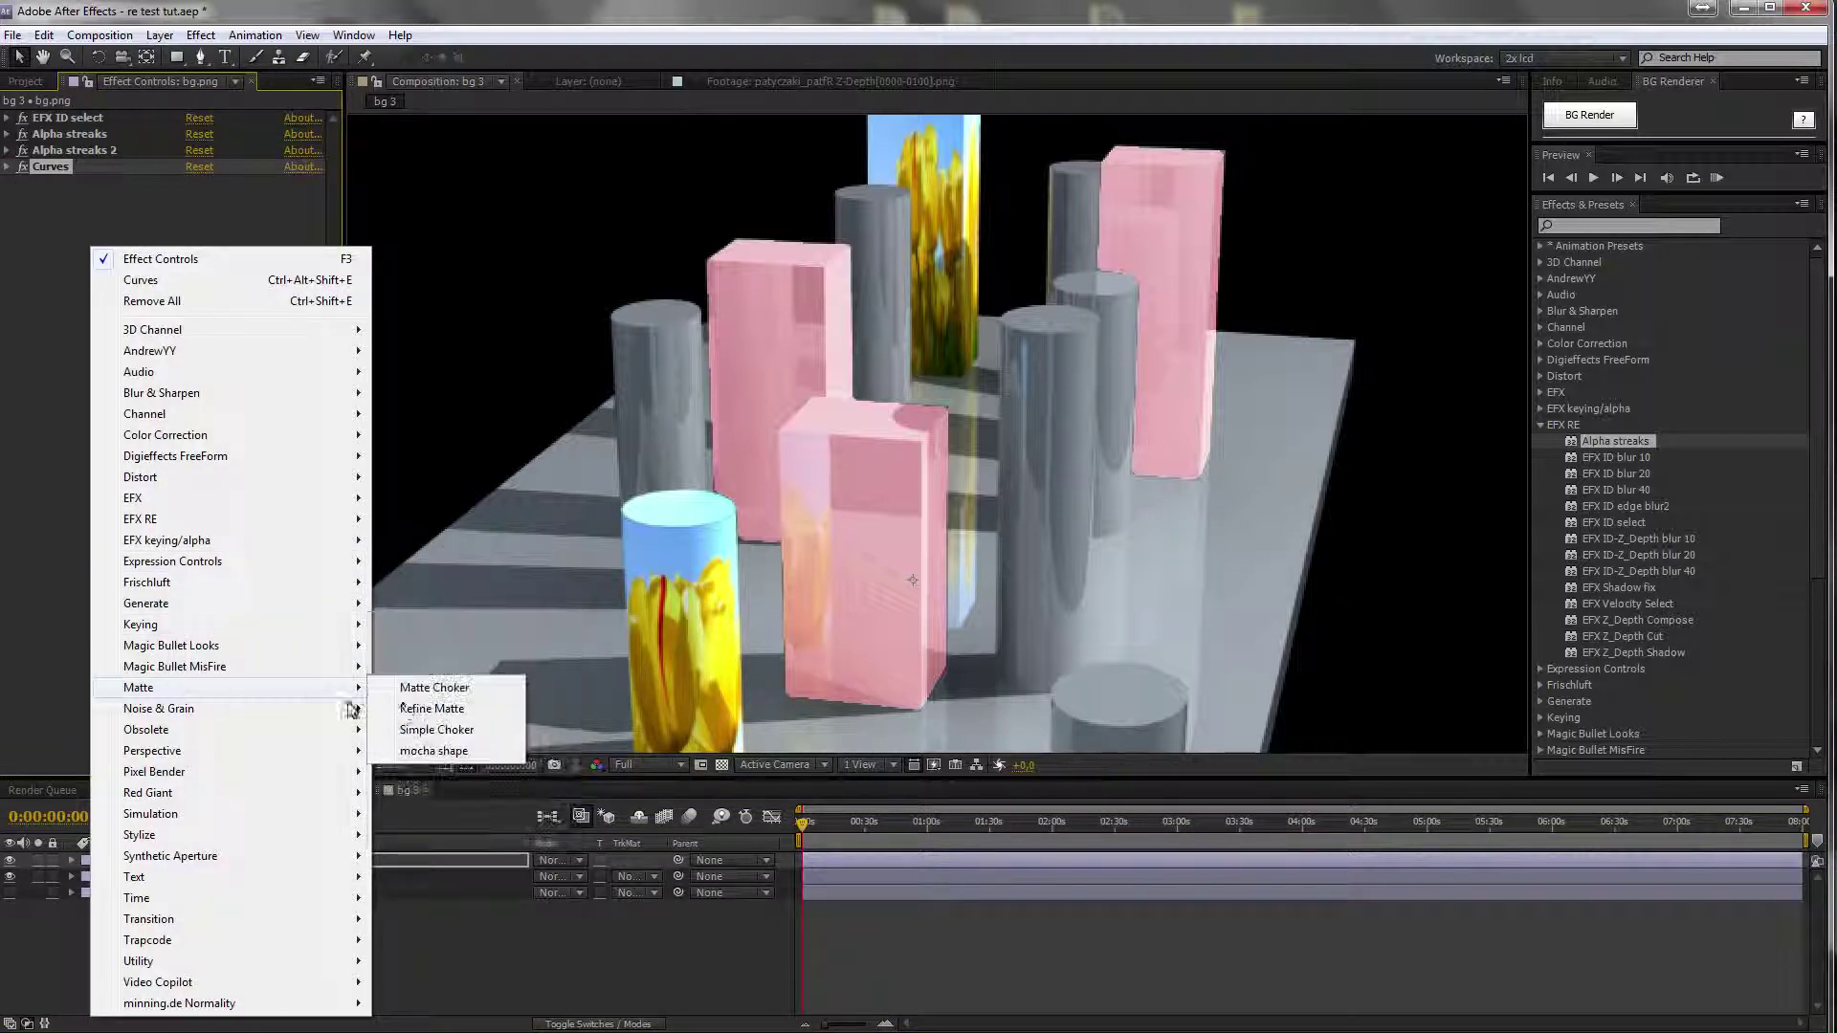
pyautogui.click(440, 688)
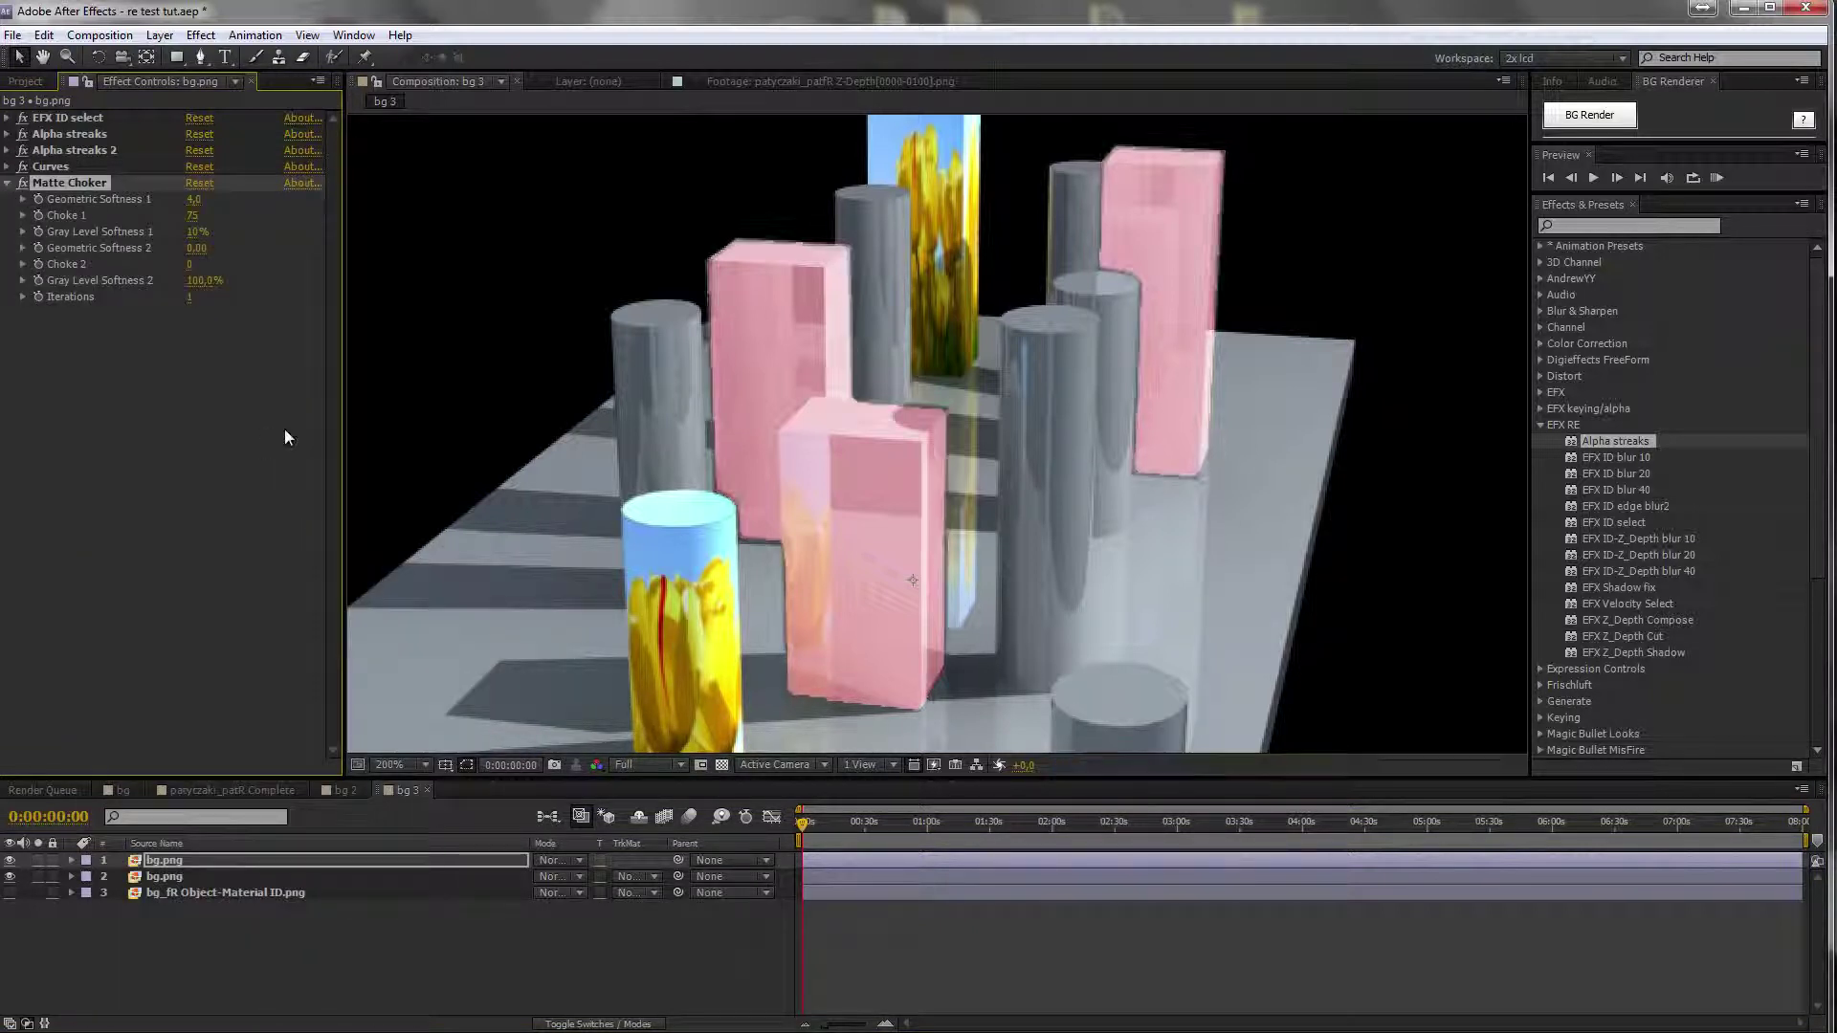
# - Set the Matte Choker's Choke 1 value to 10, judging the fit of the tinted boxes' outlines
pyautogui.press('.')
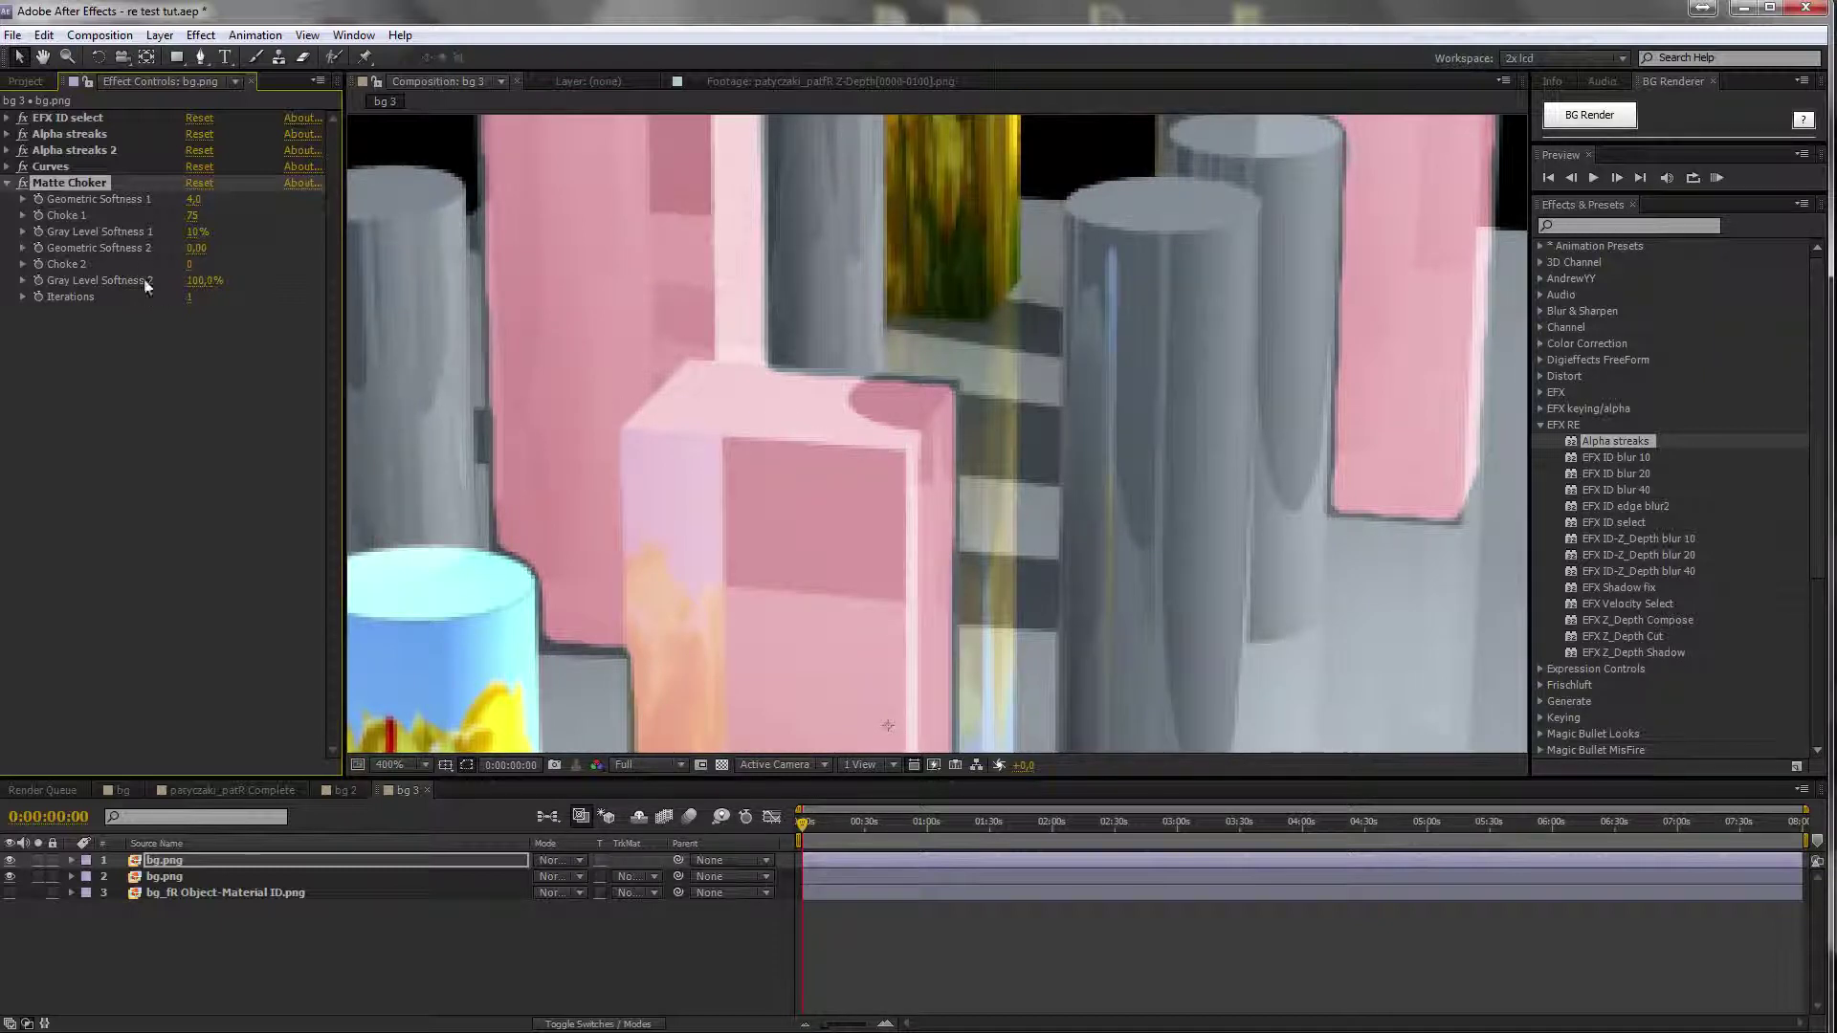
pyautogui.moveTo(192, 216); pyautogui.dragTo(96, 227)
pyautogui.press(',')
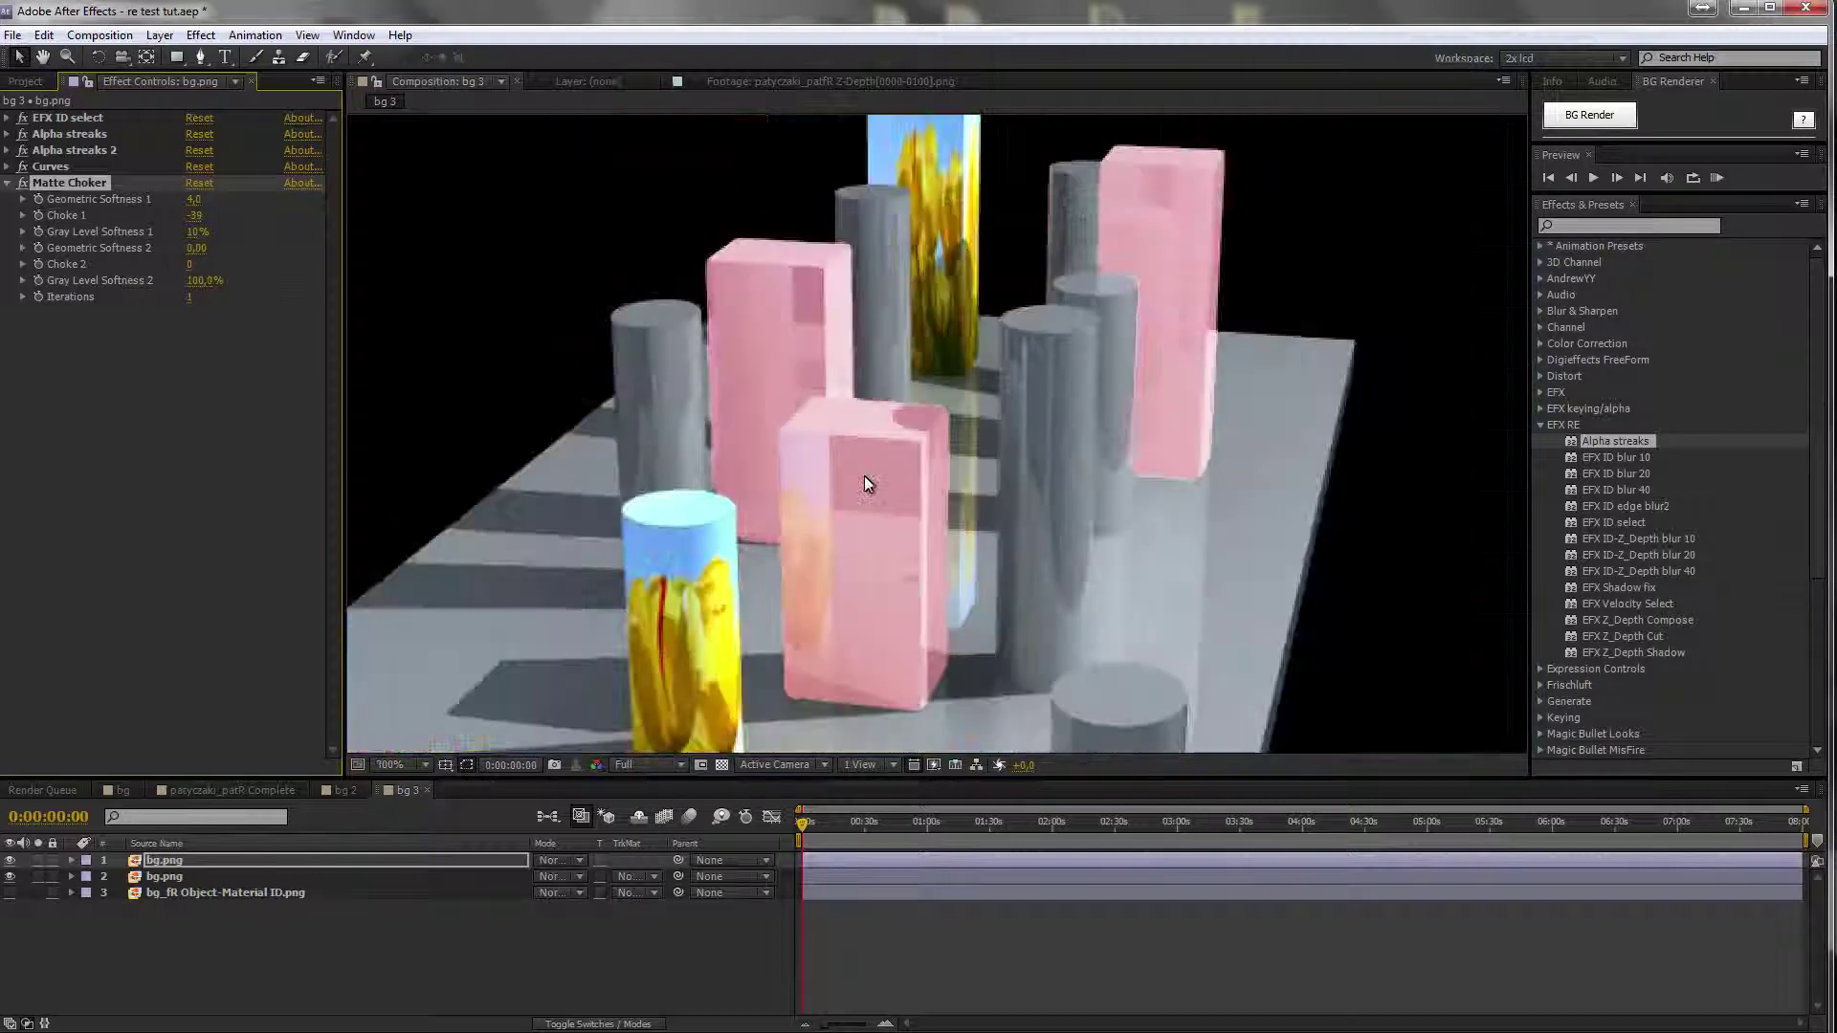
pyautogui.click(197, 217)
pyautogui.write('10')
pyautogui.press('Return')
pyautogui.press(',')
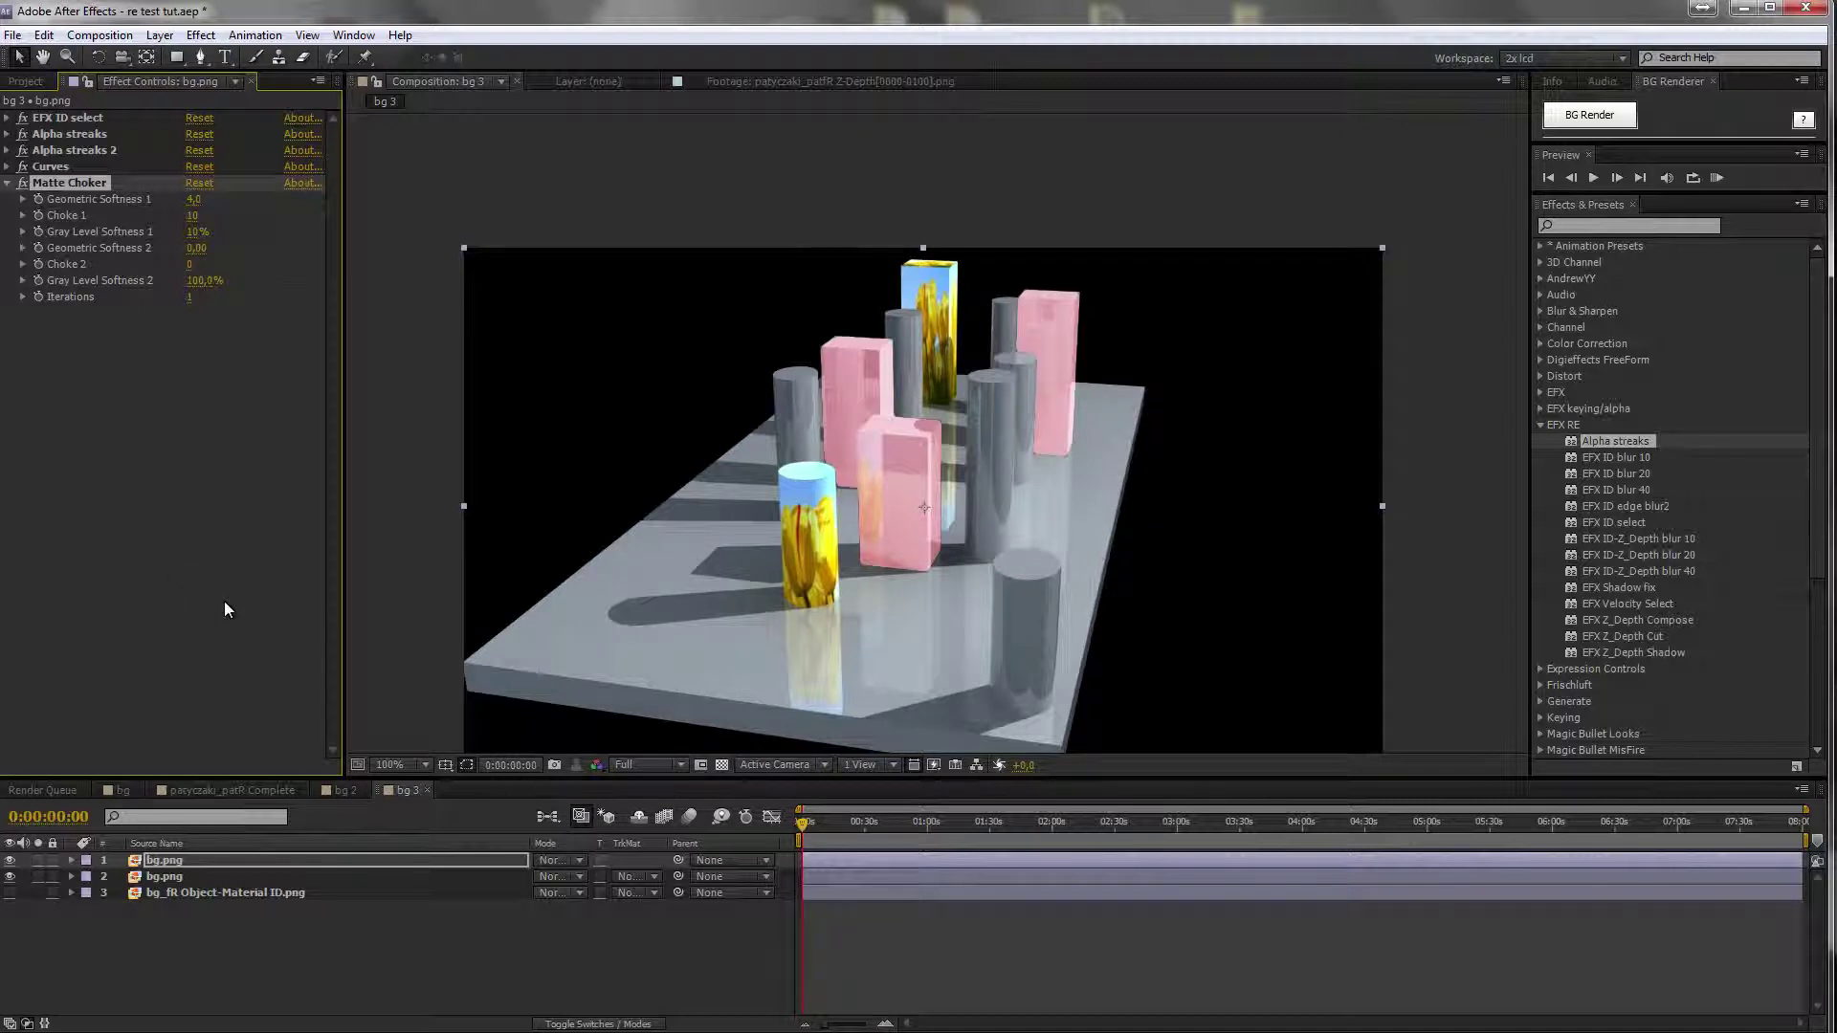